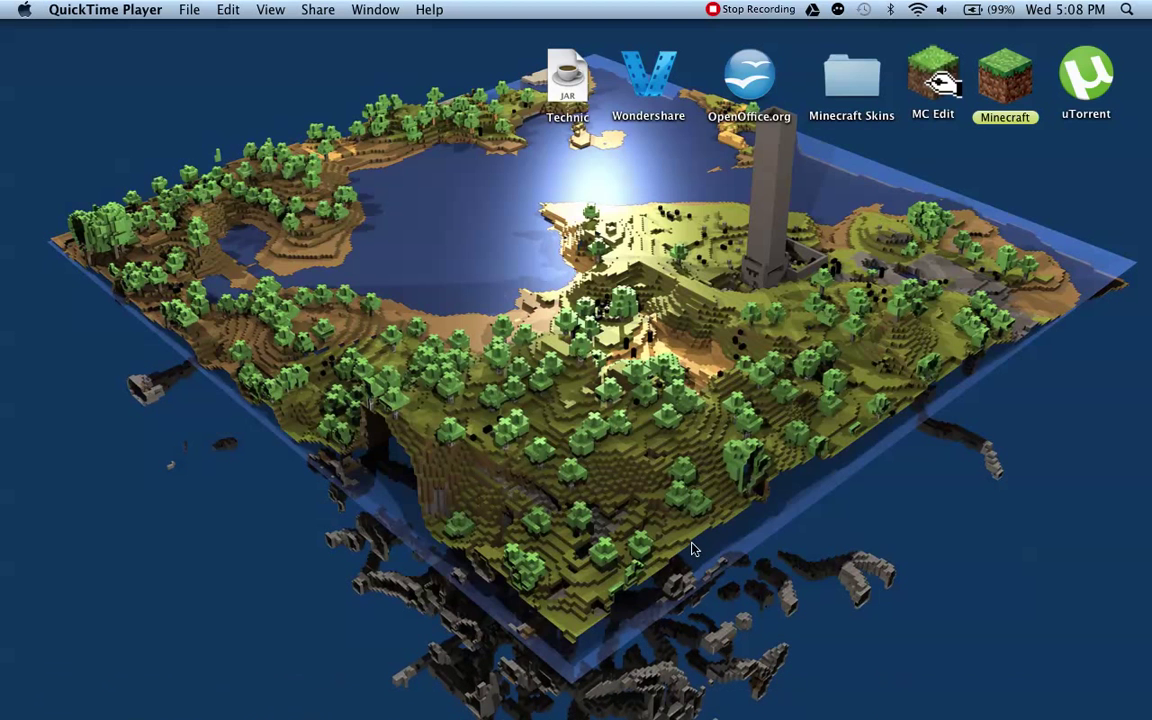
Open the technicpack.net home page and scroll through its news, starting with Tekkit 1.2.8e
left_click(560, 75)
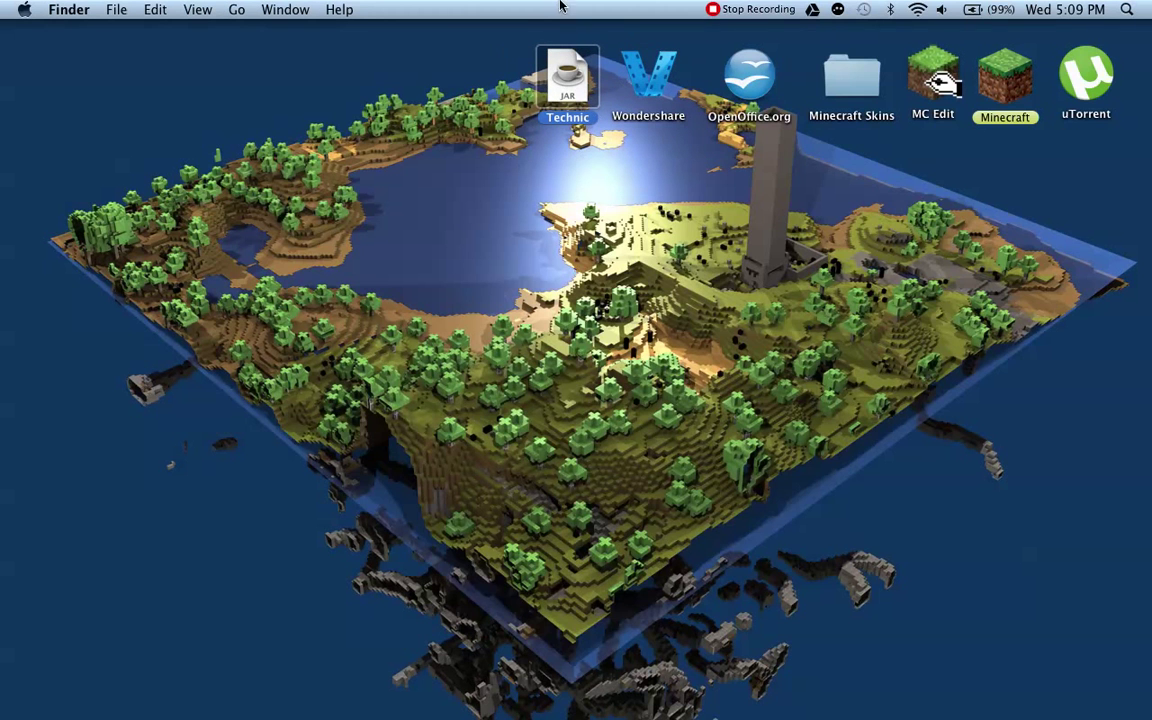
left_click(622, 404)
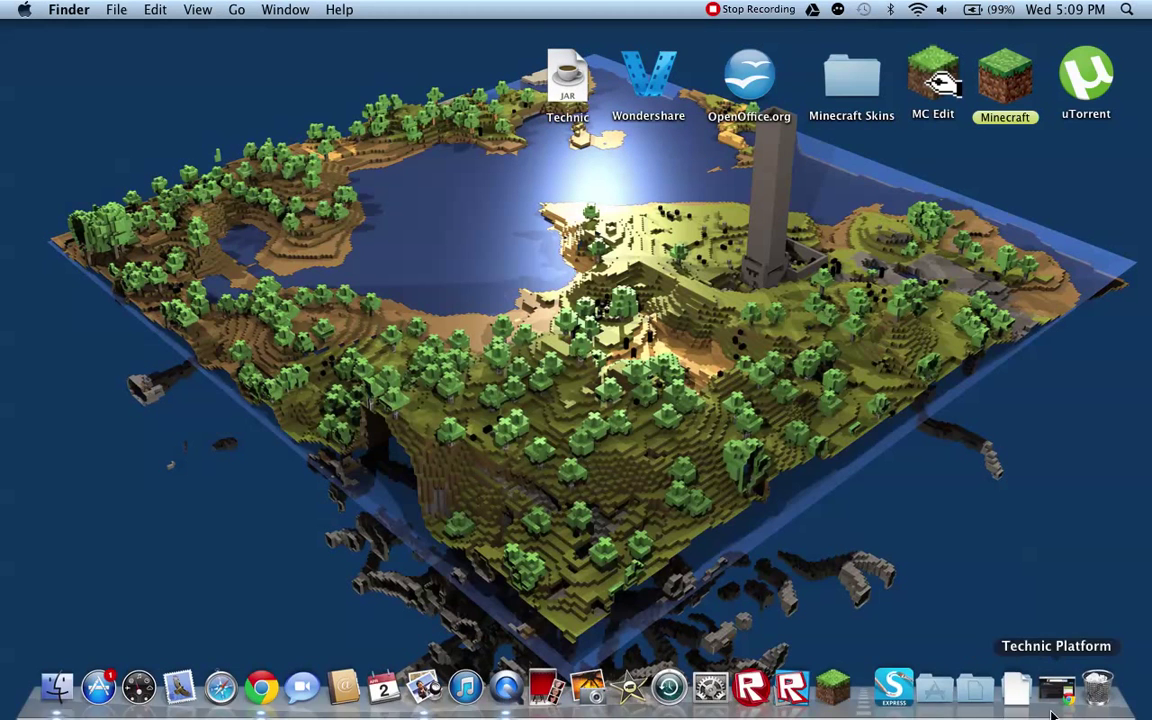
left_click(1057, 707)
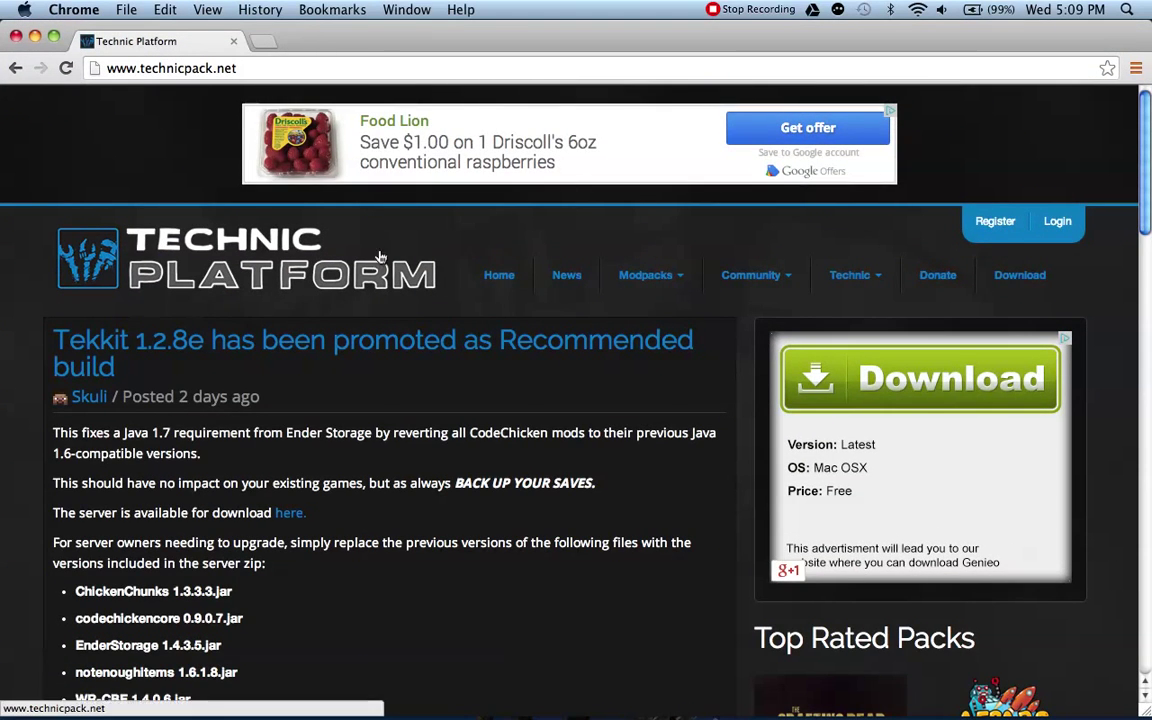
scroll(281, 252, "down", 5)
scroll(281, 254, "down", 10)
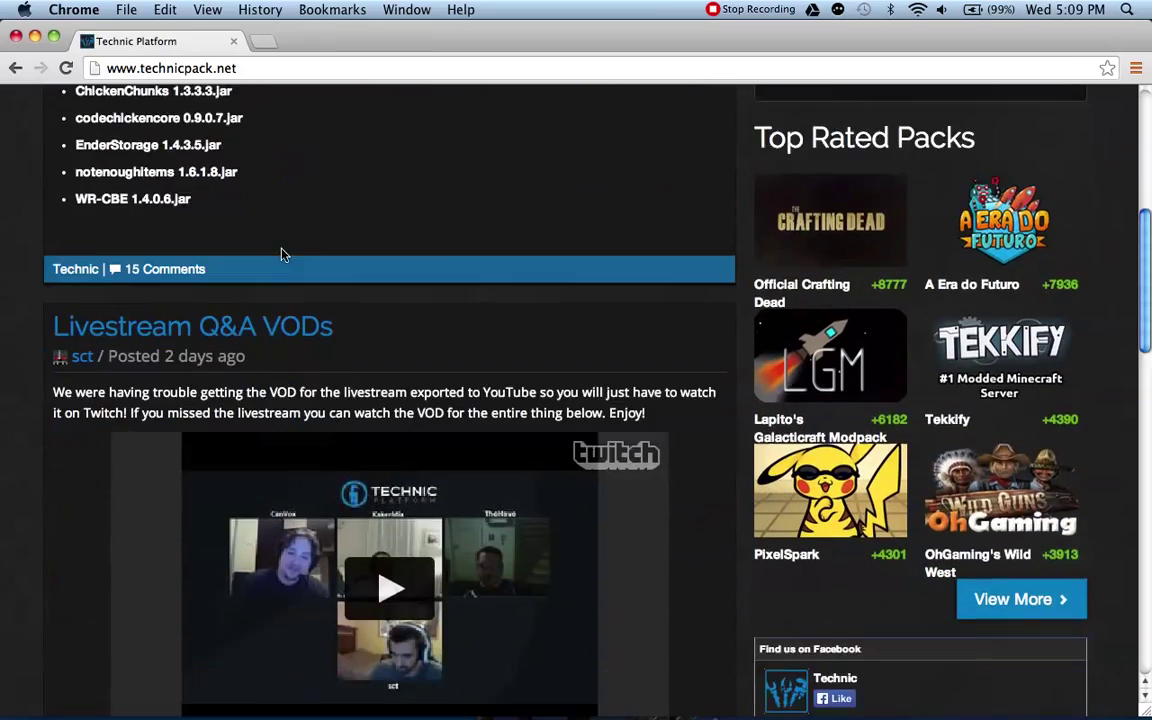
scroll(196, 261, "down", 10)
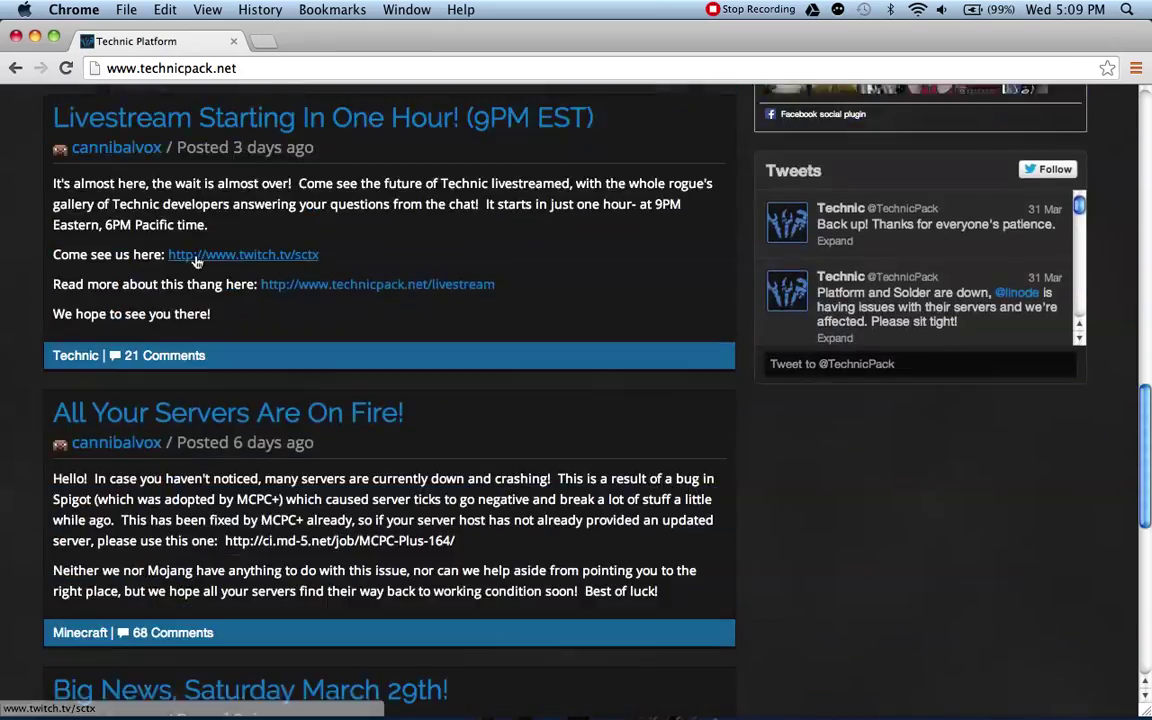
key("Home")
scroll(378, 293, "down", 7)
scroll(700, 432, "down", 3)
scroll(697, 433, "up", 10)
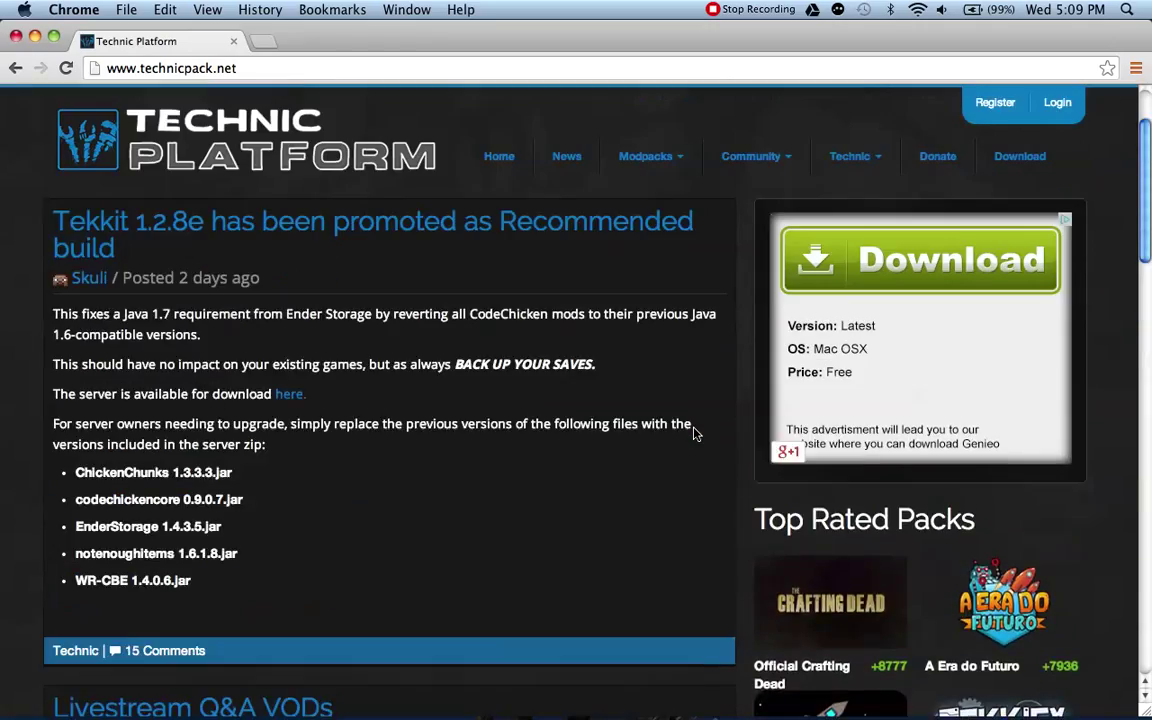
scroll(693, 431, "up", 2)
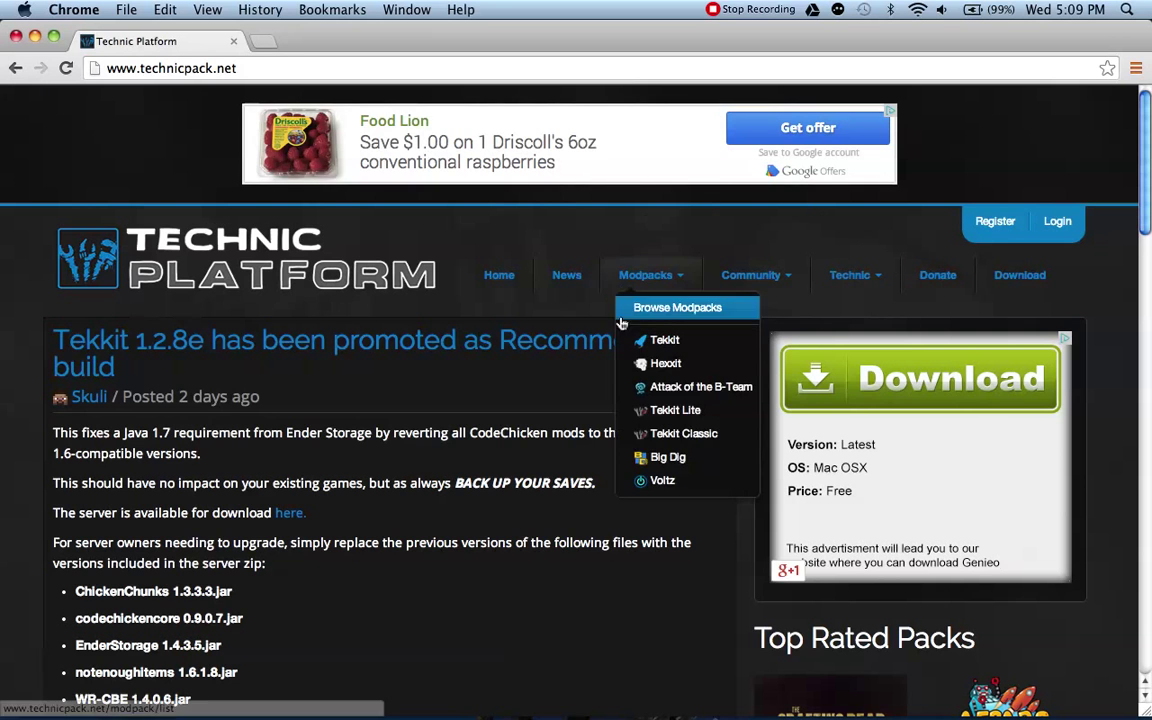
Go to the Technic Launcher download page offering build 431 and scroll through it
mouse_move(845, 283)
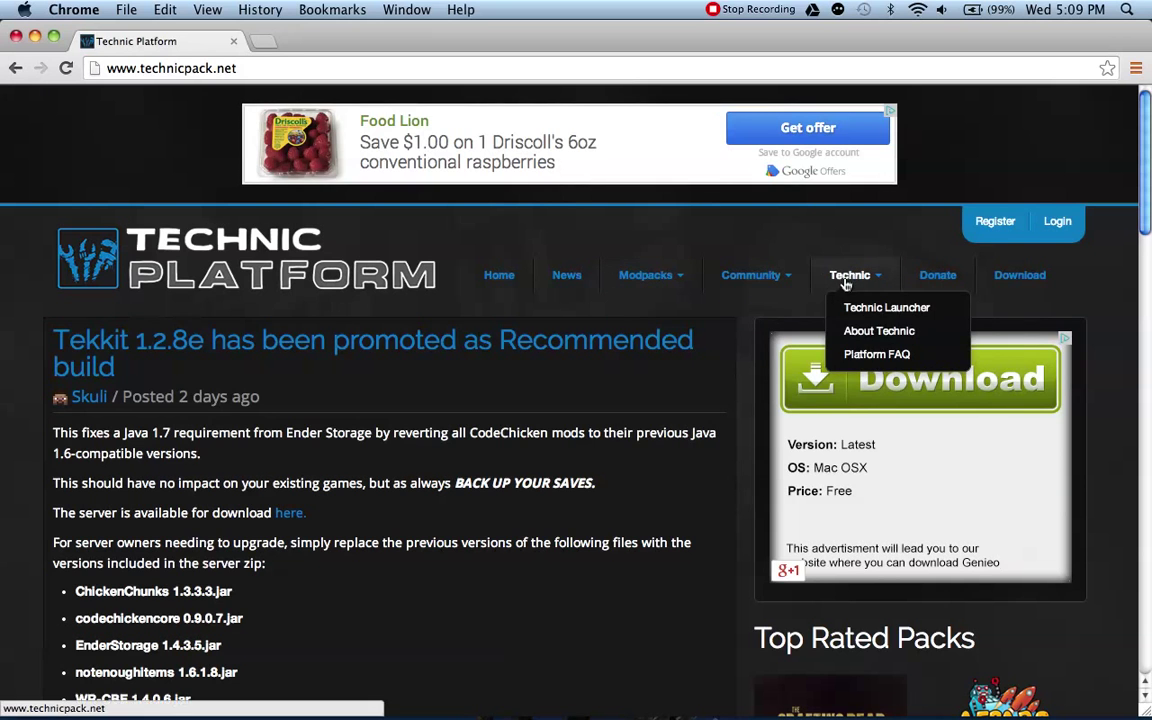
left_click(835, 307)
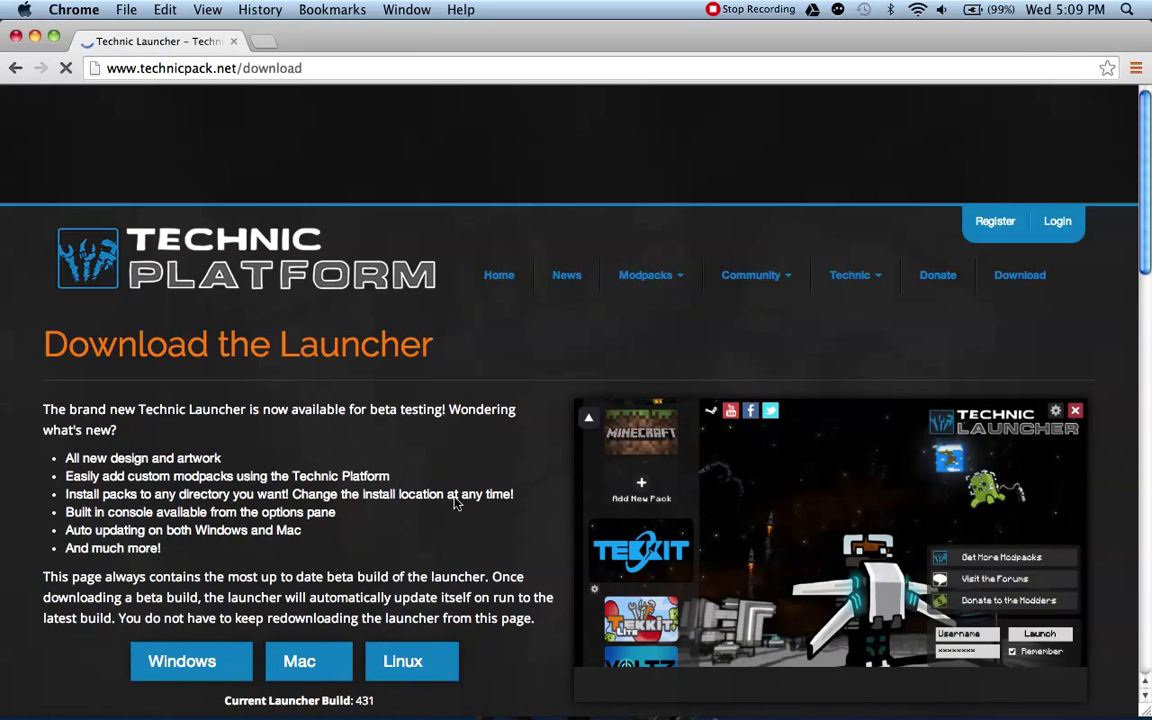
scroll(293, 598, "down", 1)
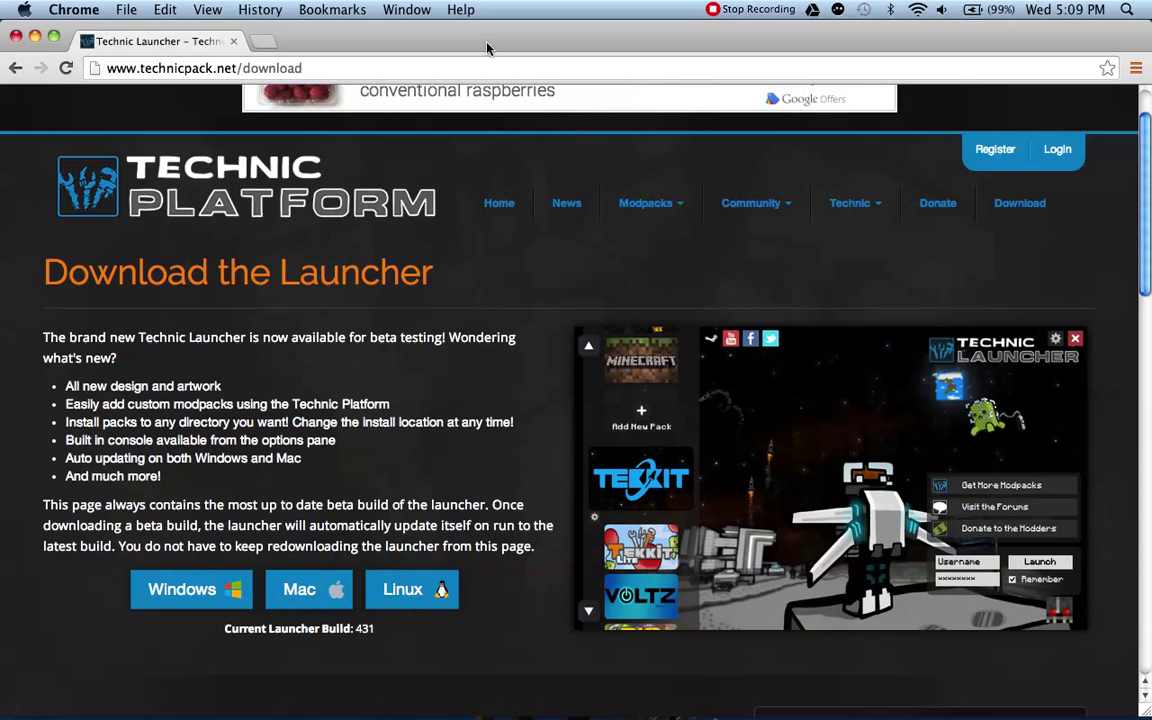
Move the browser aside to select the Technic launcher file on the desktop, then move it back
mouse_move(484, 42)
left_mouse_down()
mouse_move(492, 186)
mouse_move(502, 125)
left_mouse_up()
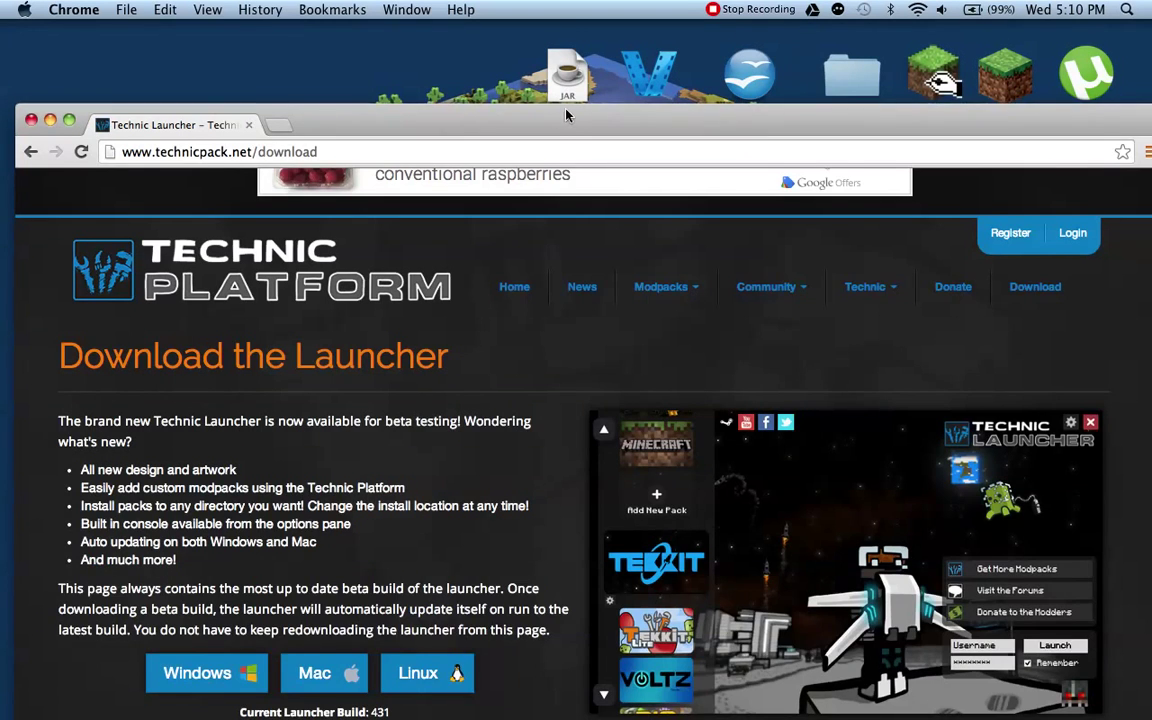
left_click_drag(565, 115, 602, 210)
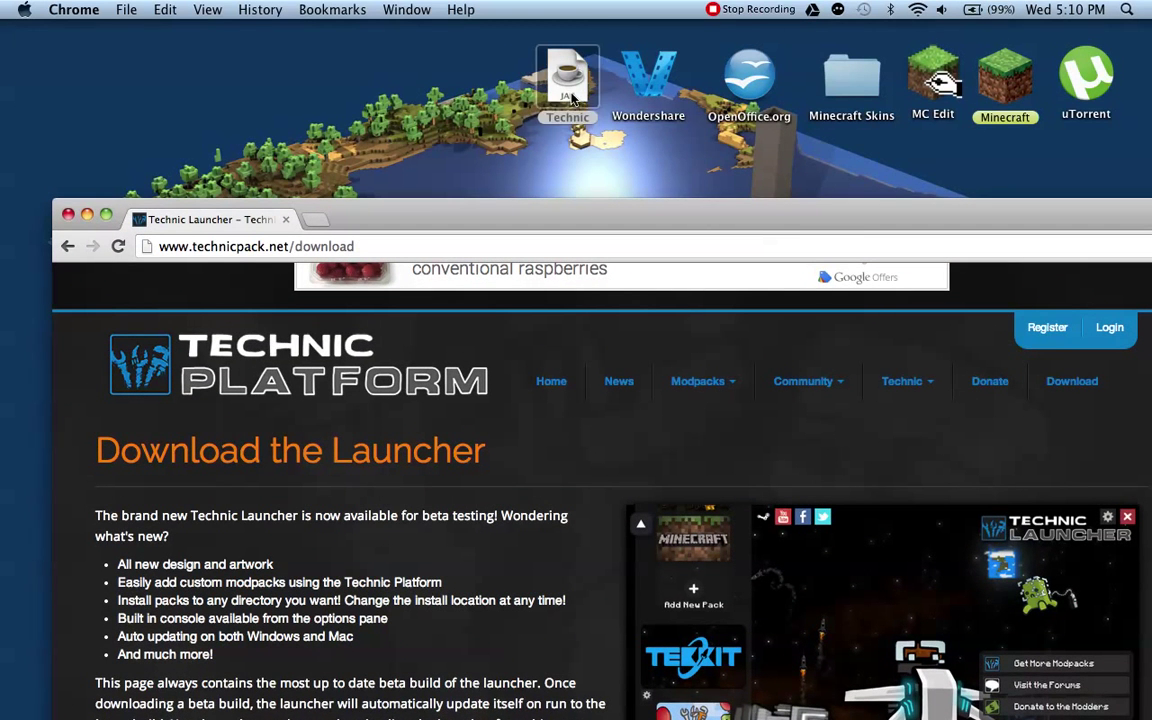
left_click(575, 97)
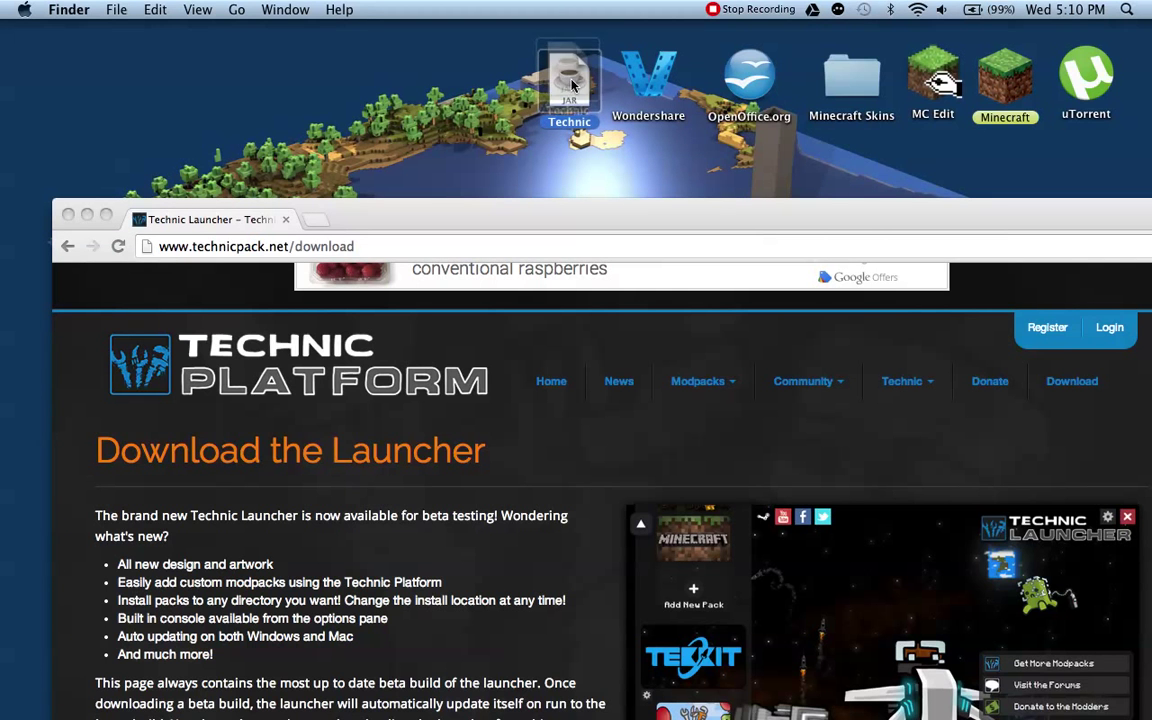
left_click_drag(580, 95, 572, 93)
mouse_move(543, 211)
left_mouse_down()
mouse_move(540, 134)
mouse_move(481, 77)
mouse_move(491, 128)
mouse_move(501, 14)
left_mouse_up()
mouse_move(648, 203)
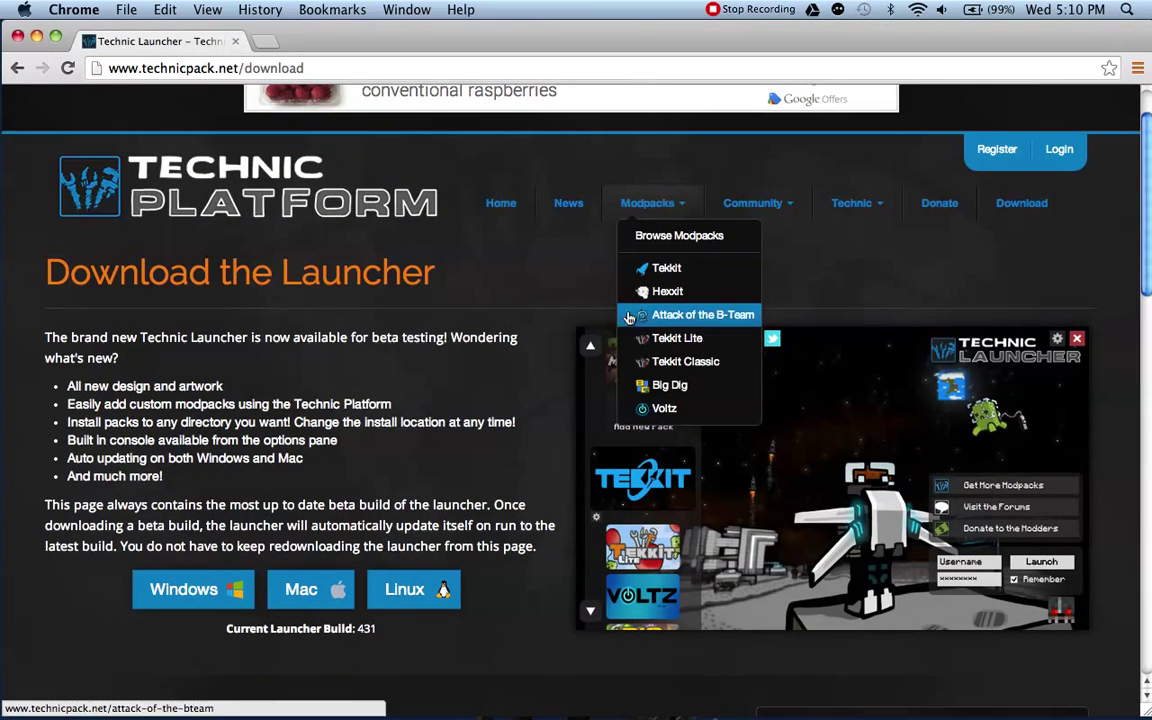
Browse the modpack list down to The Diamond Dimensions and back up to the top
left_click(664, 236)
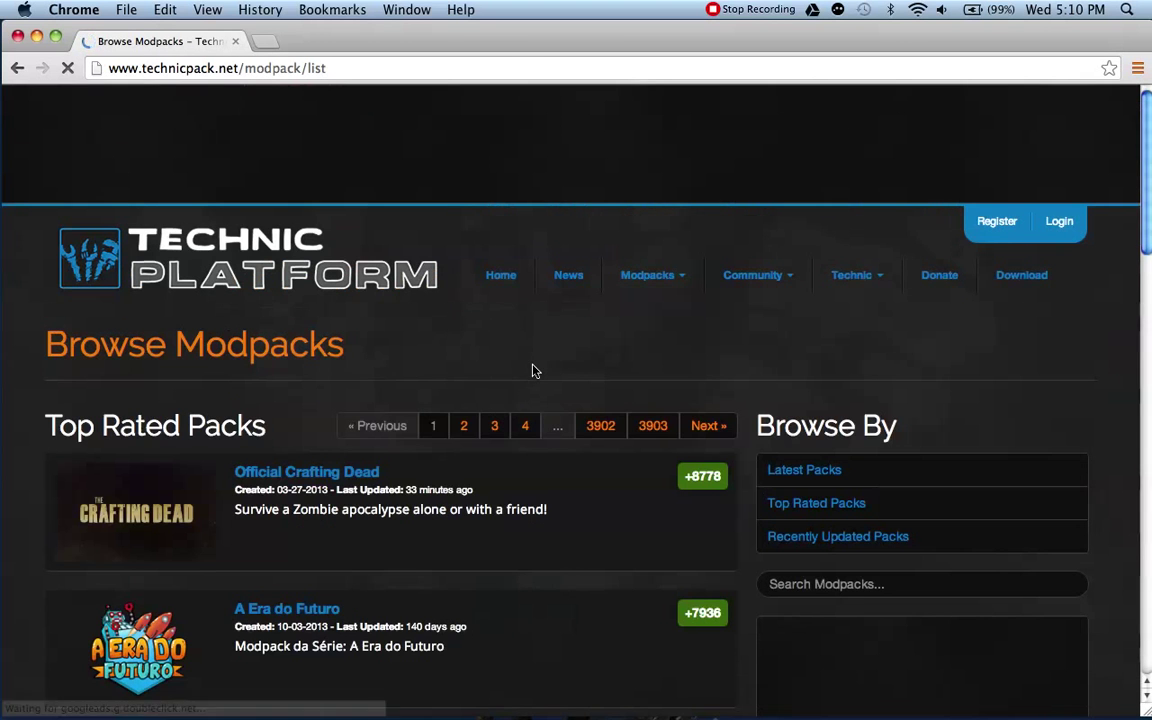
scroll(205, 312, "down", 5)
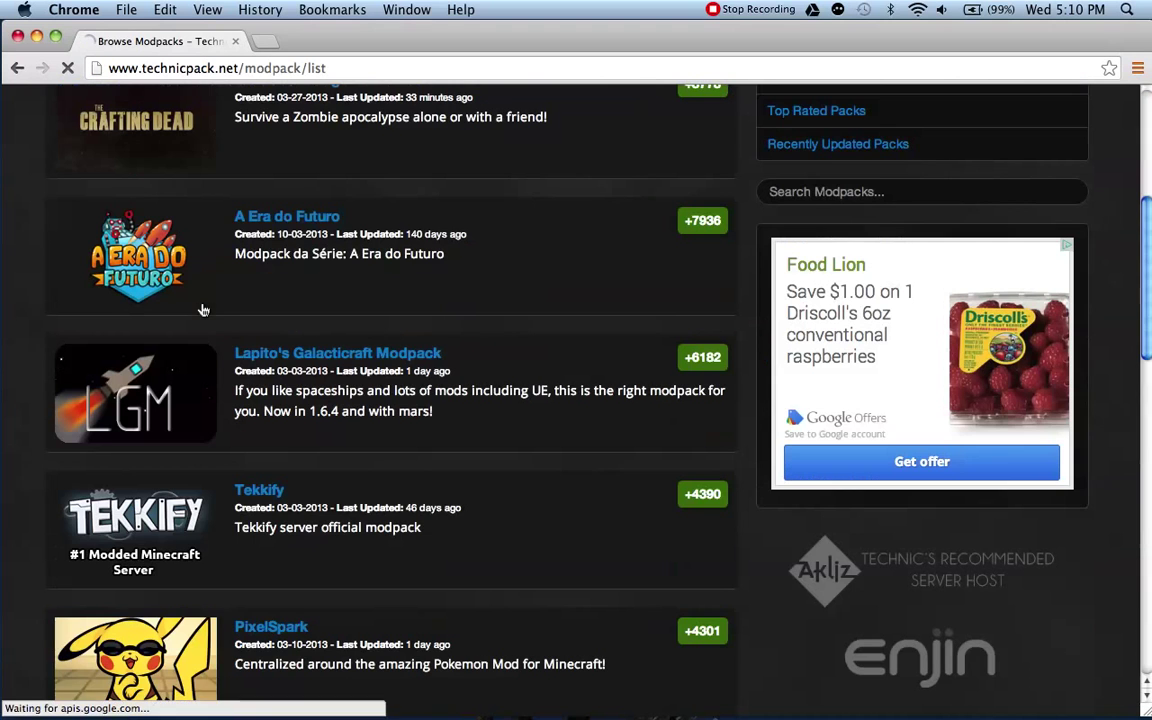
scroll(268, 271, "up", 2)
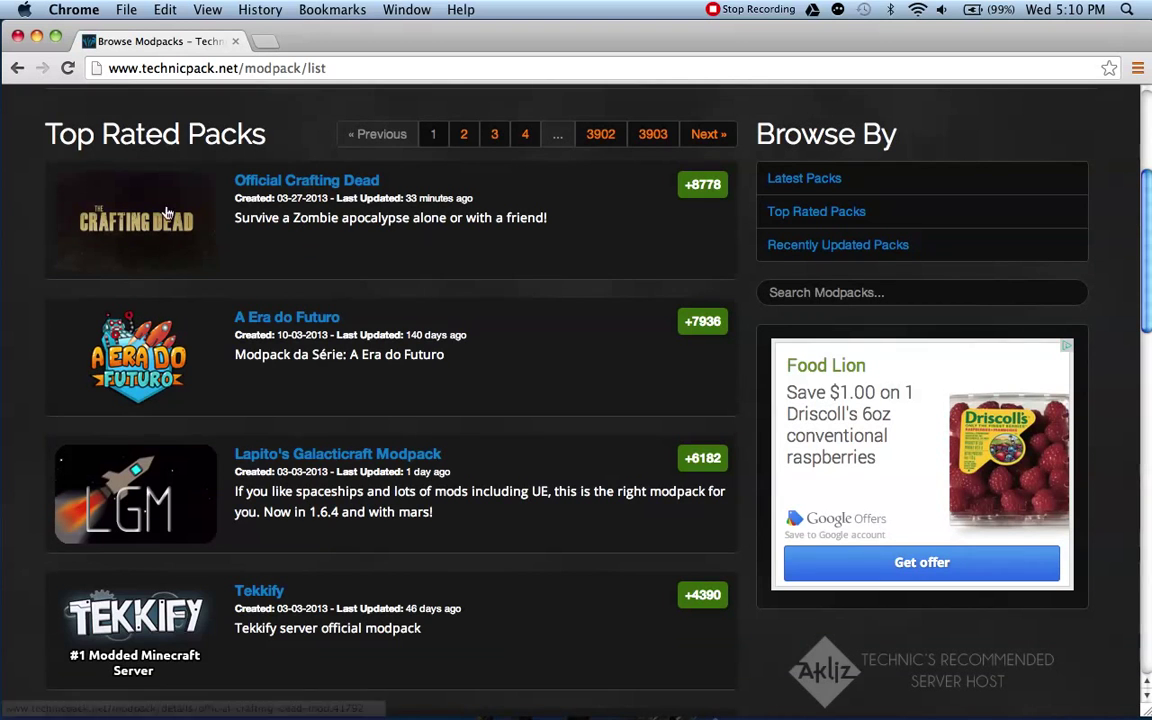
scroll(350, 327, "down", 3)
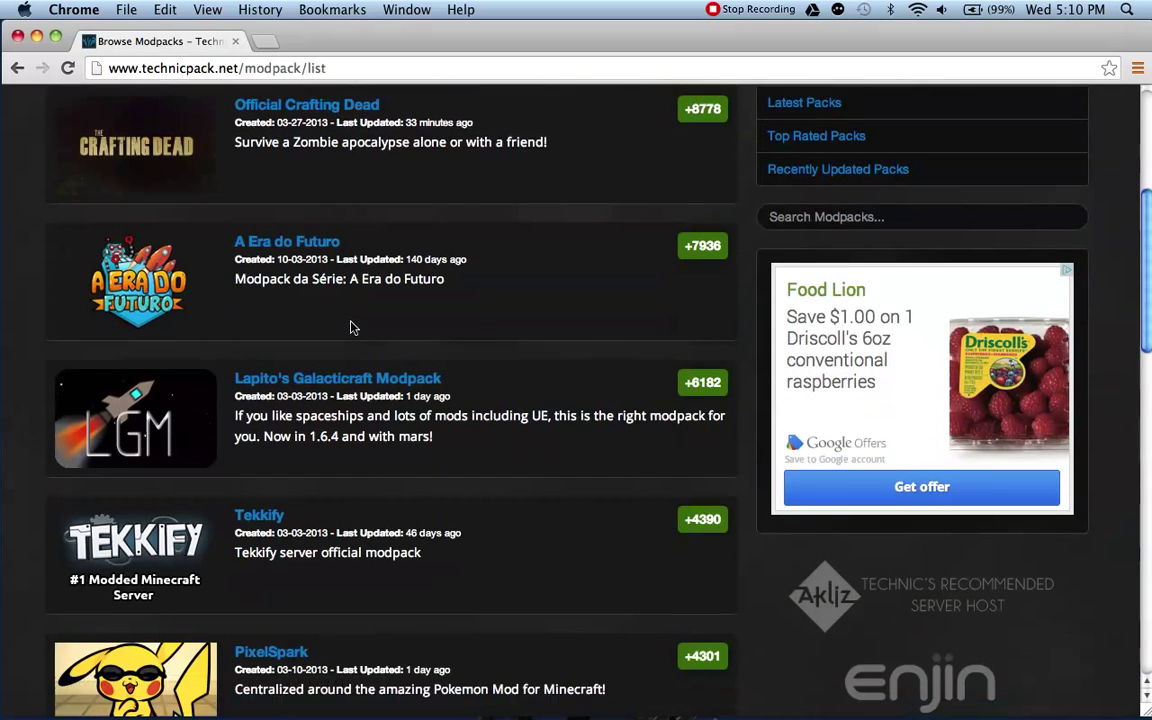
scroll(350, 327, "down", 1)
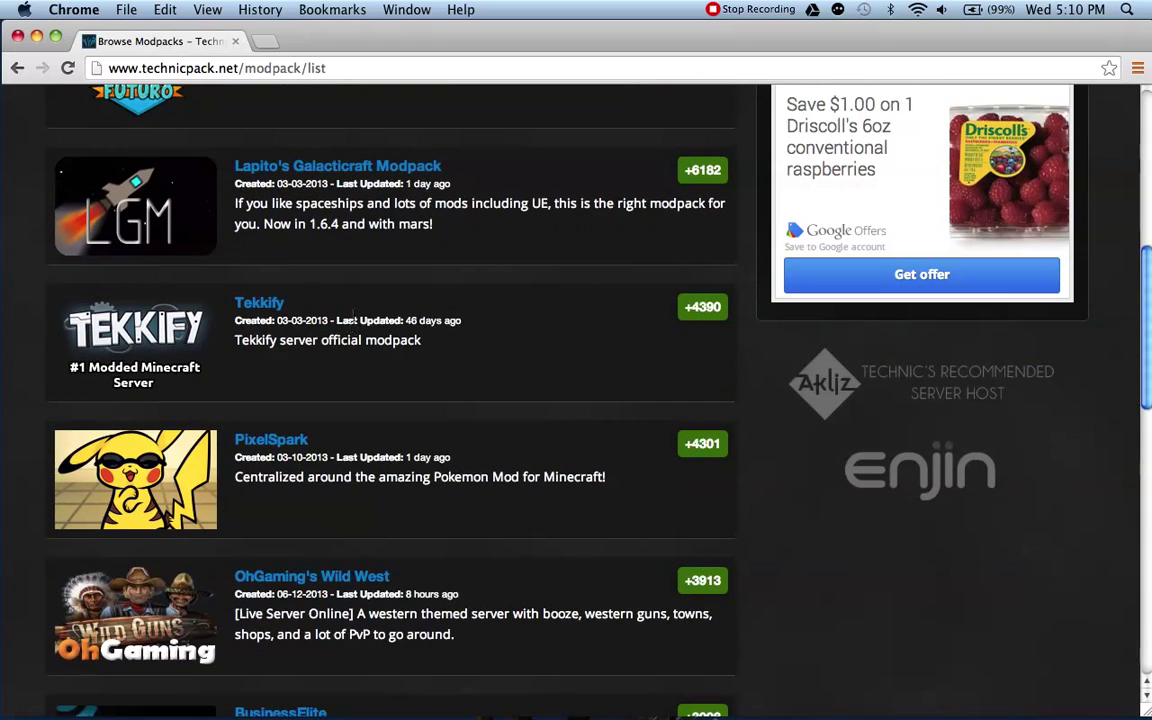
scroll(368, 378, "down", 5)
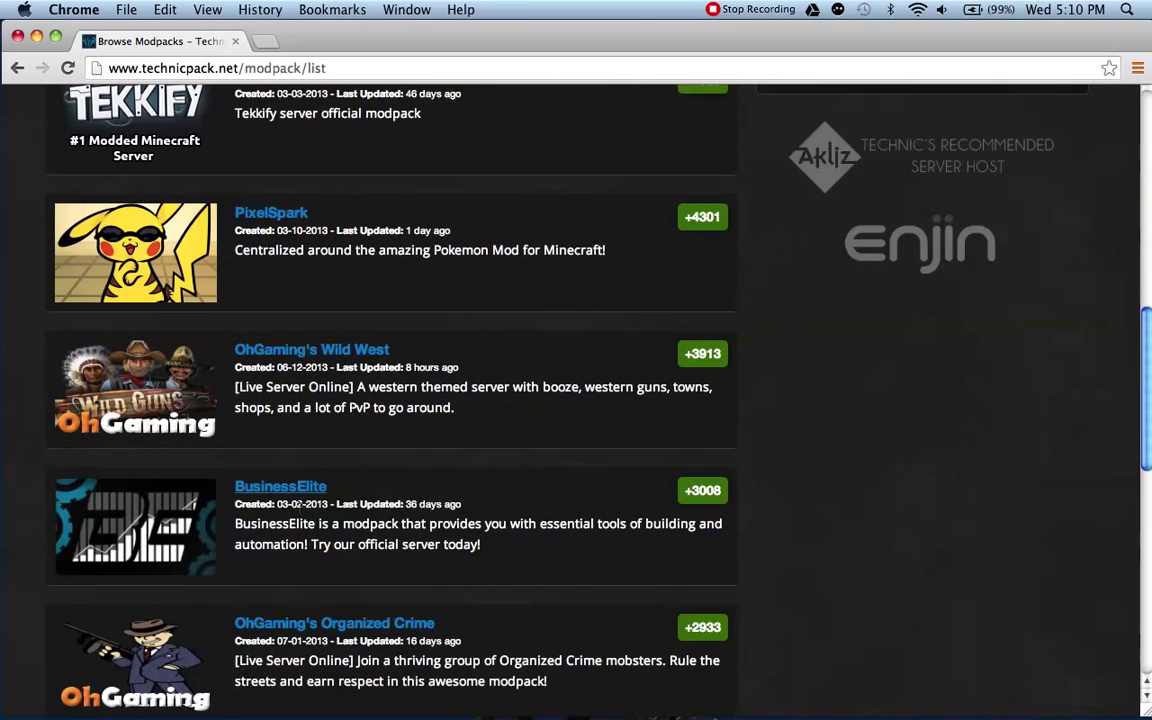
scroll(340, 490, "down", 8)
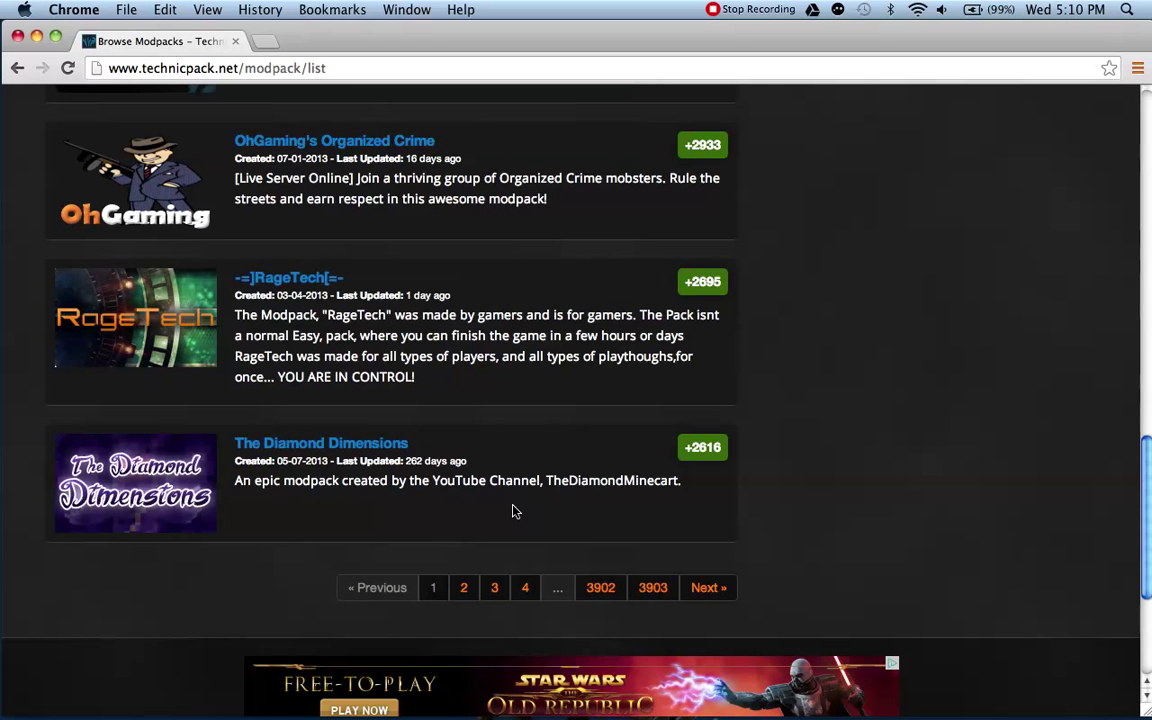
scroll(553, 419, "up", 15)
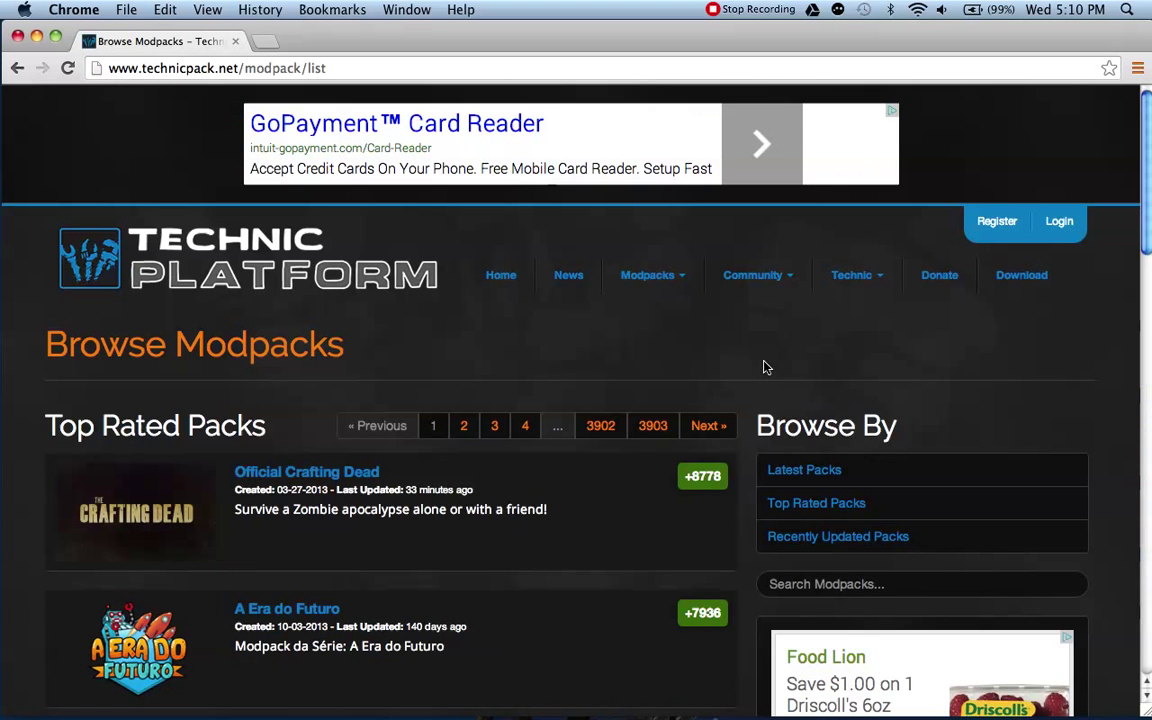
mouse_move(650, 276)
mouse_move(856, 278)
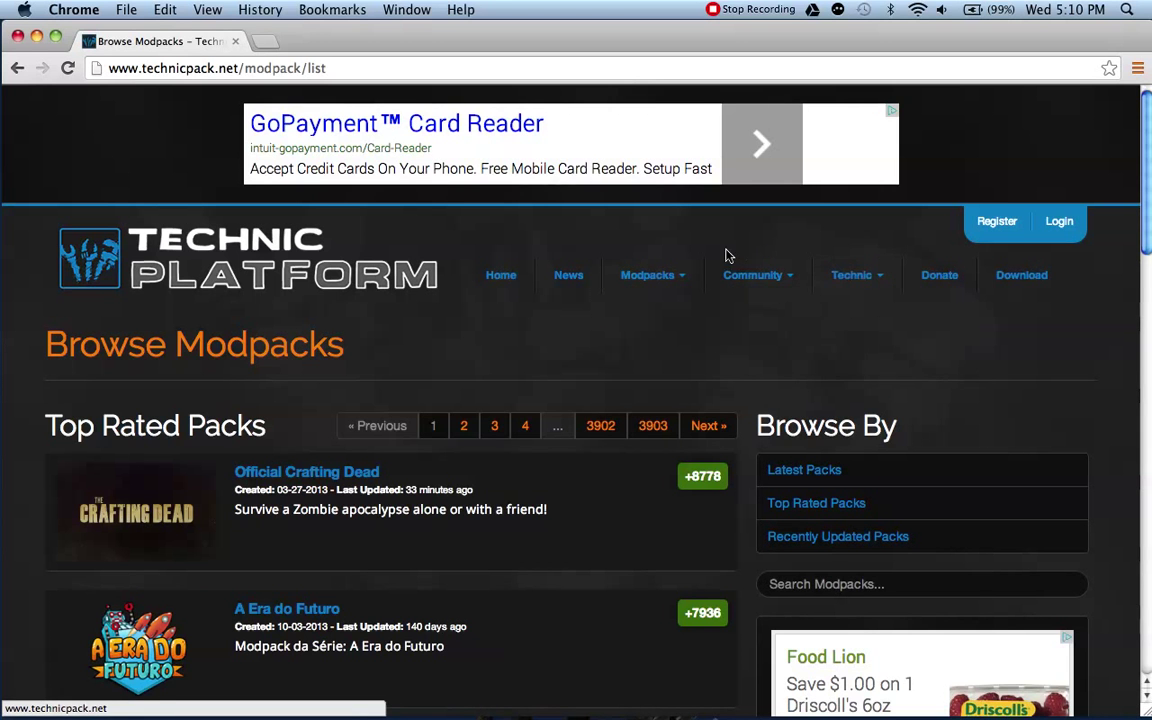
left_click(17, 37)
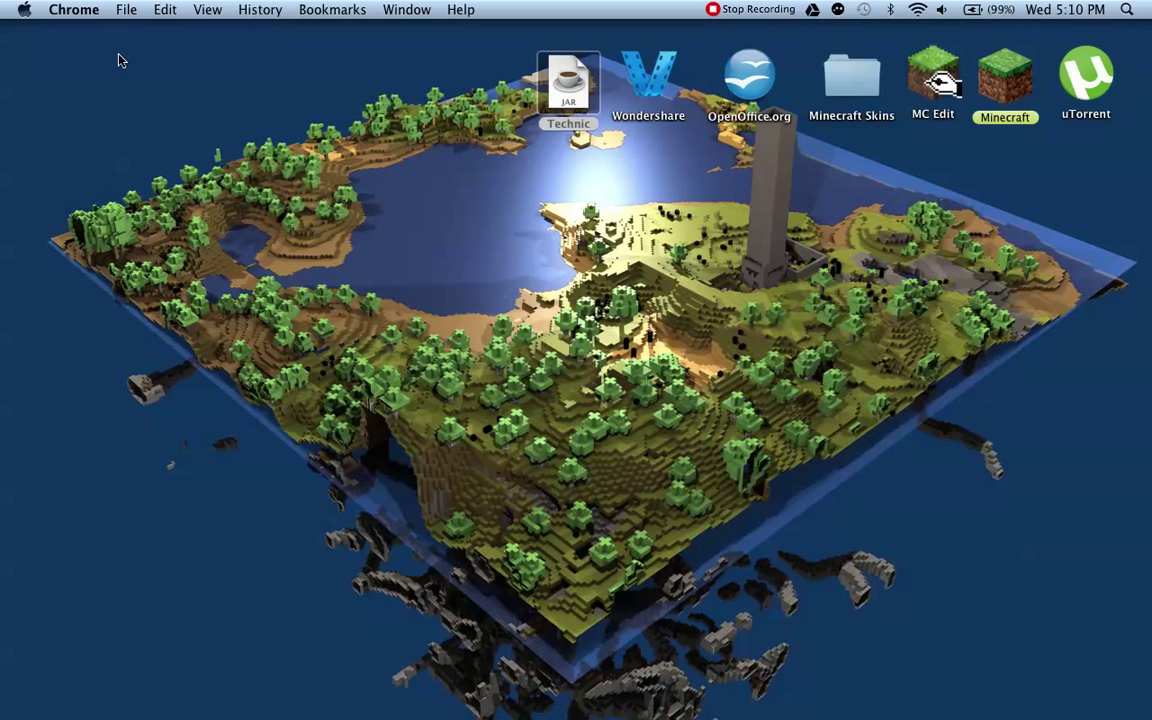
key("super+q")
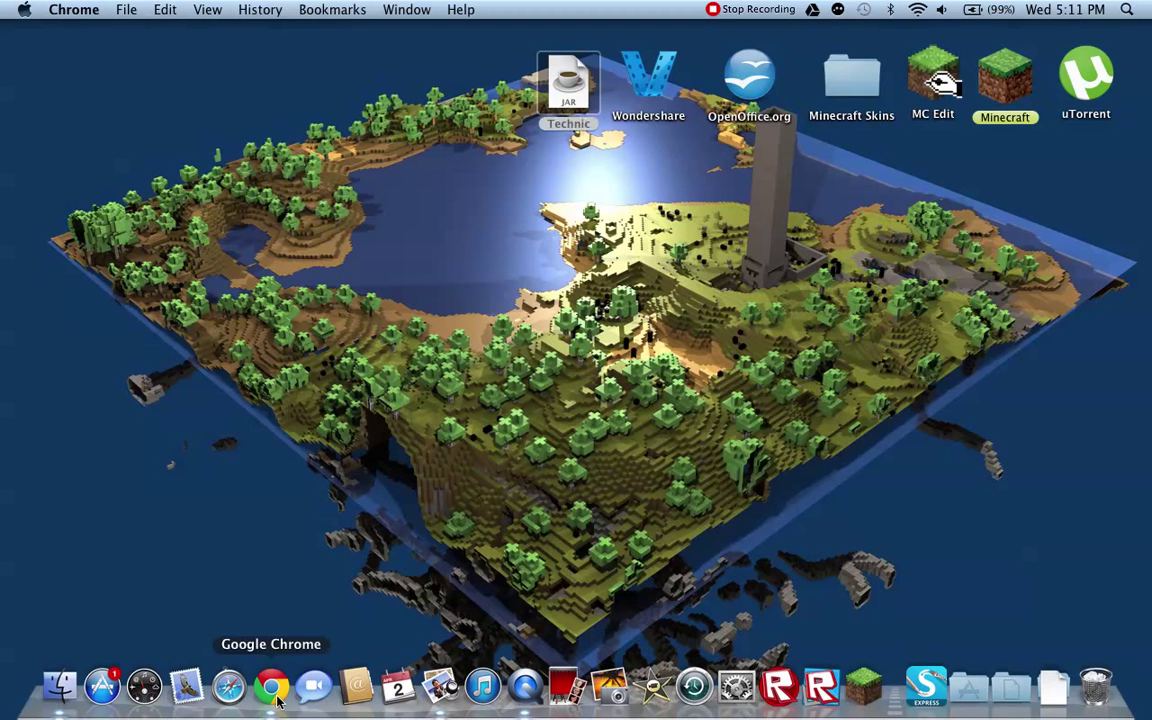
left_click(273, 687)
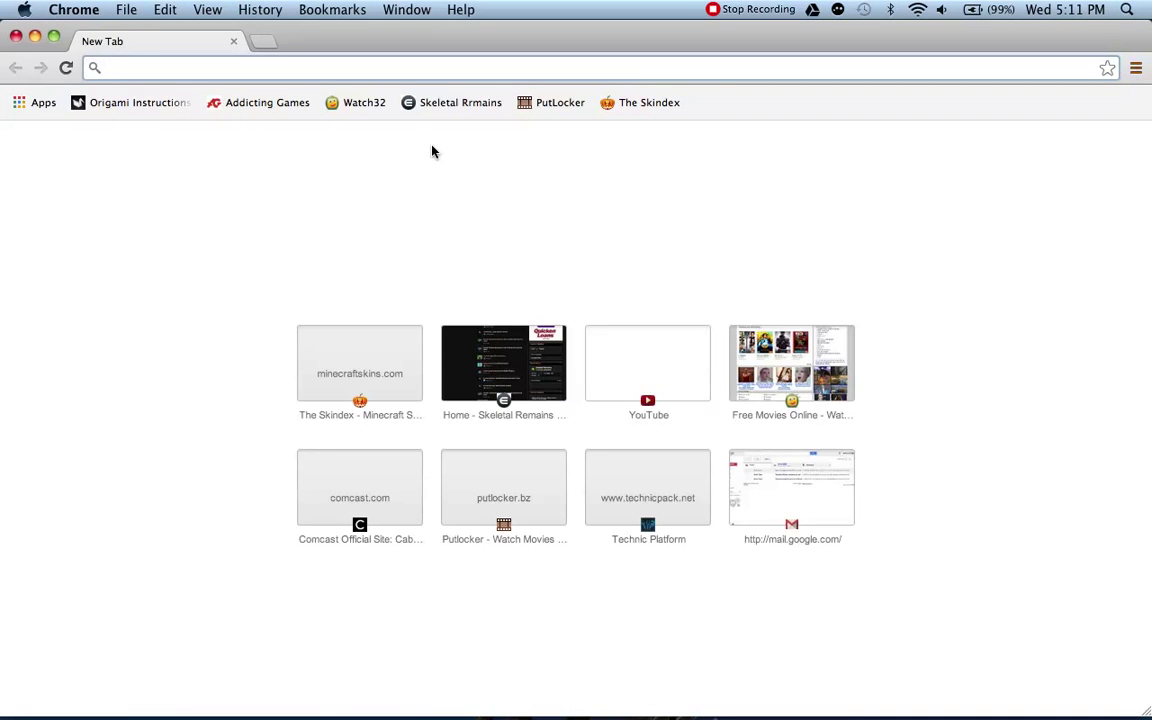
type("technicpack.net")
key("Return")
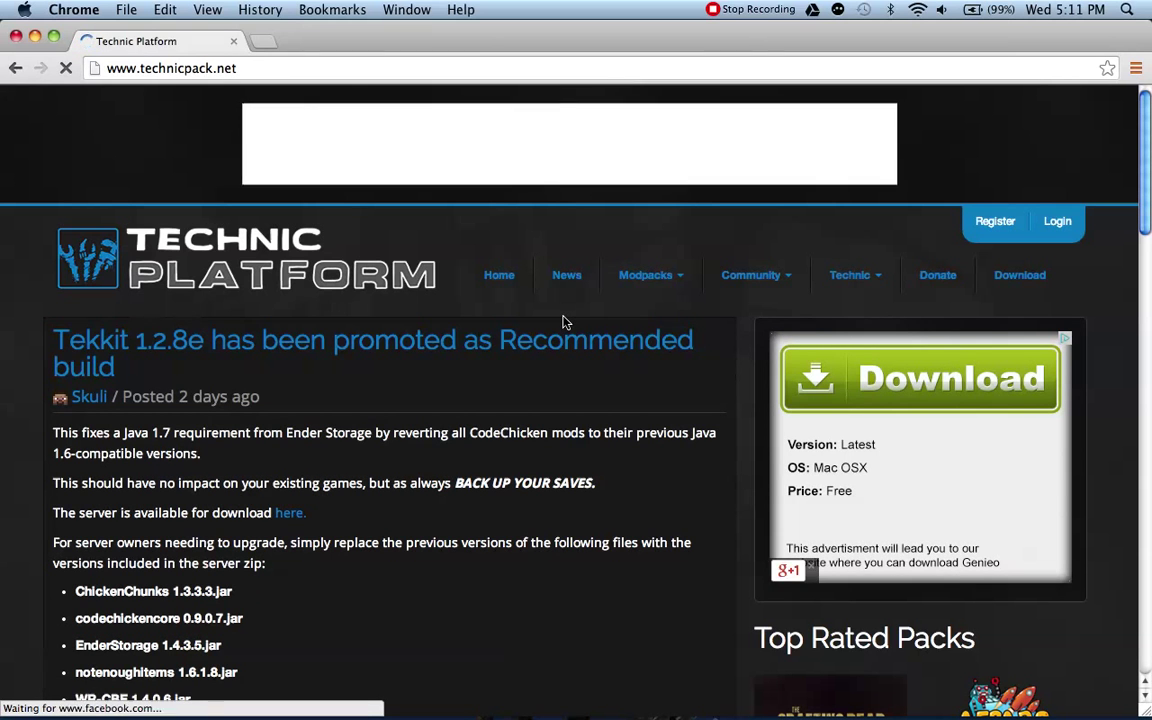
mouse_move(755, 276)
mouse_move(681, 280)
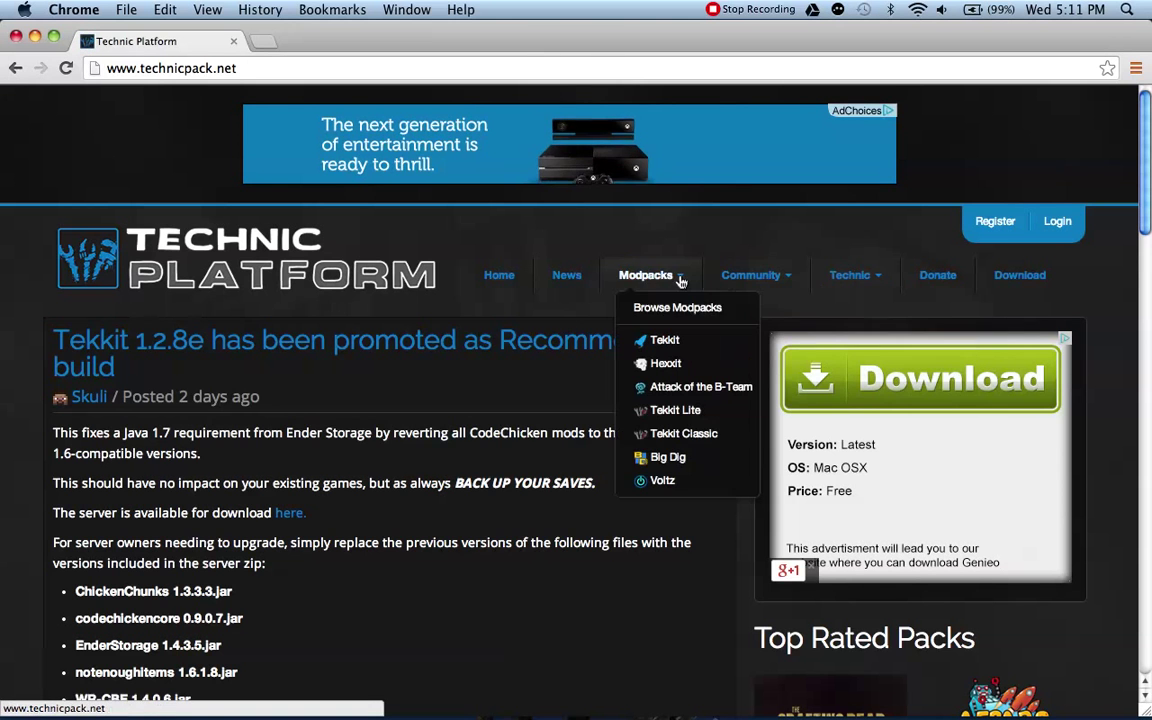
left_click(674, 307)
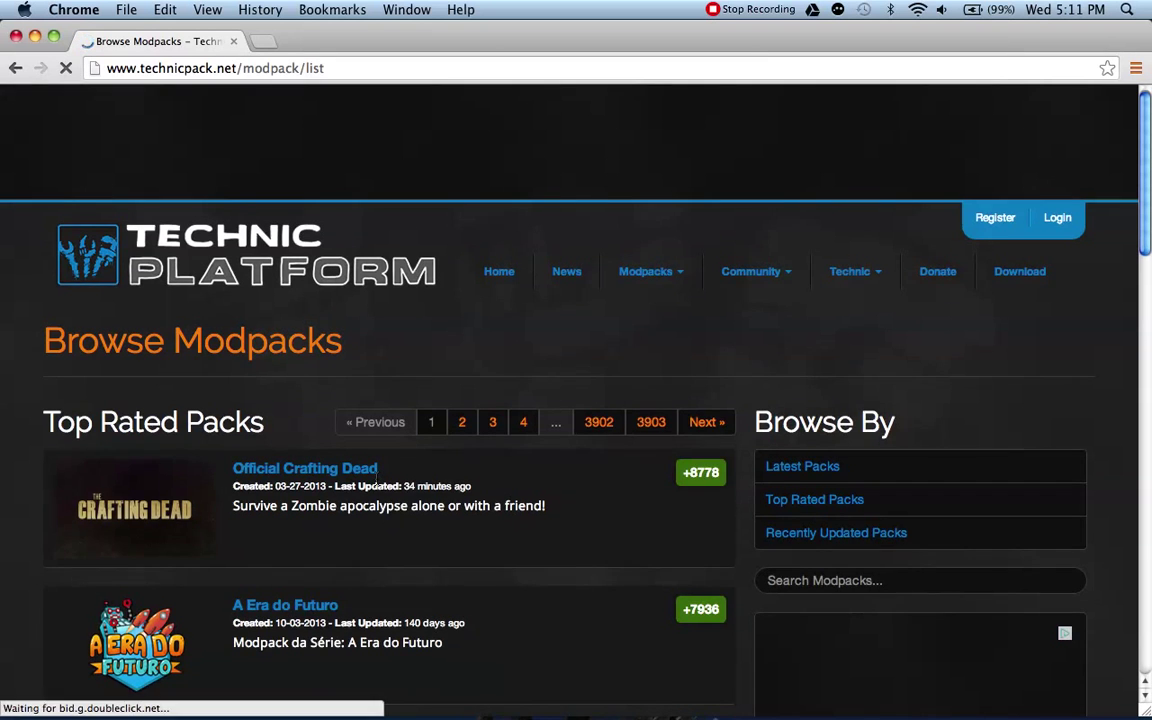
scroll(400, 500, "down", 5)
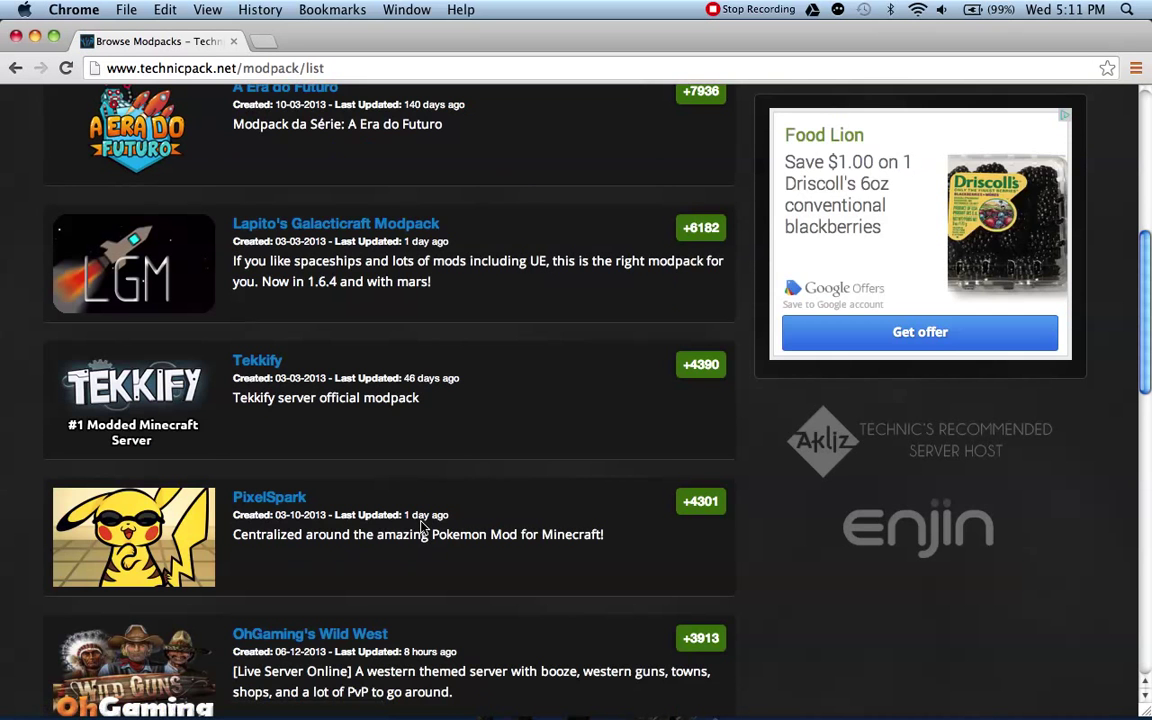
scroll(422, 527, "down", 3)
scroll(422, 530, "down", 5)
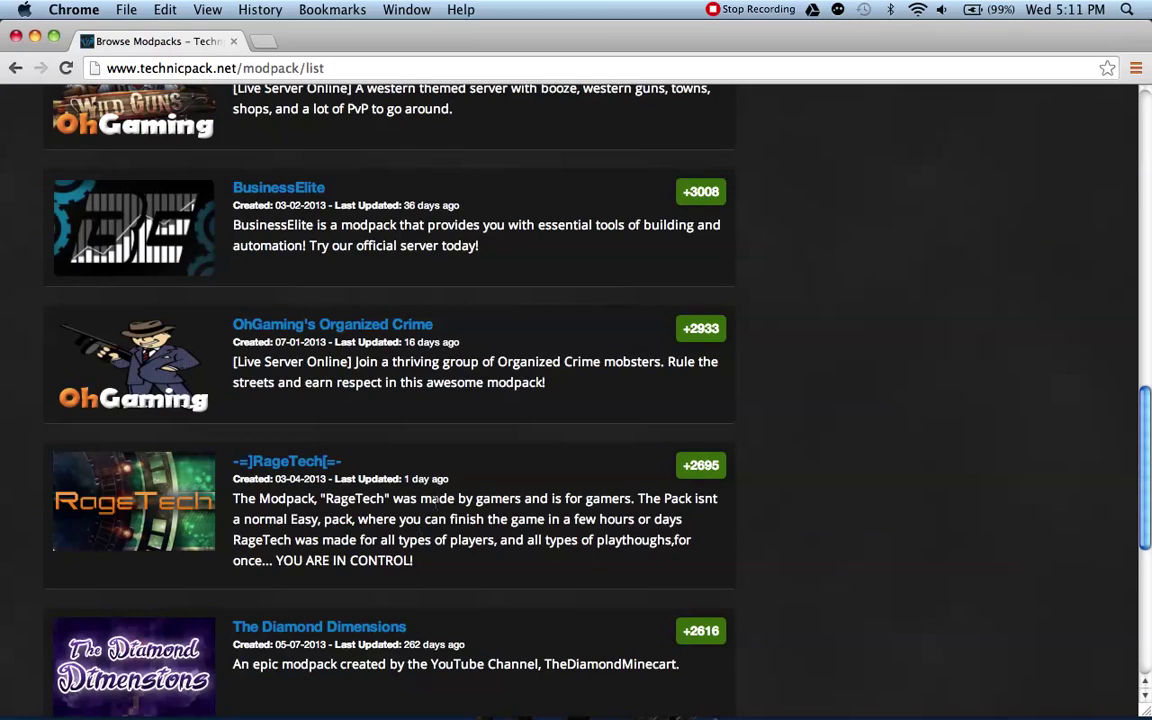
scroll(475, 490, "up", 1)
scroll(472, 491, "down", 2)
scroll(472, 491, "up", 10)
scroll(473, 492, "up", 4)
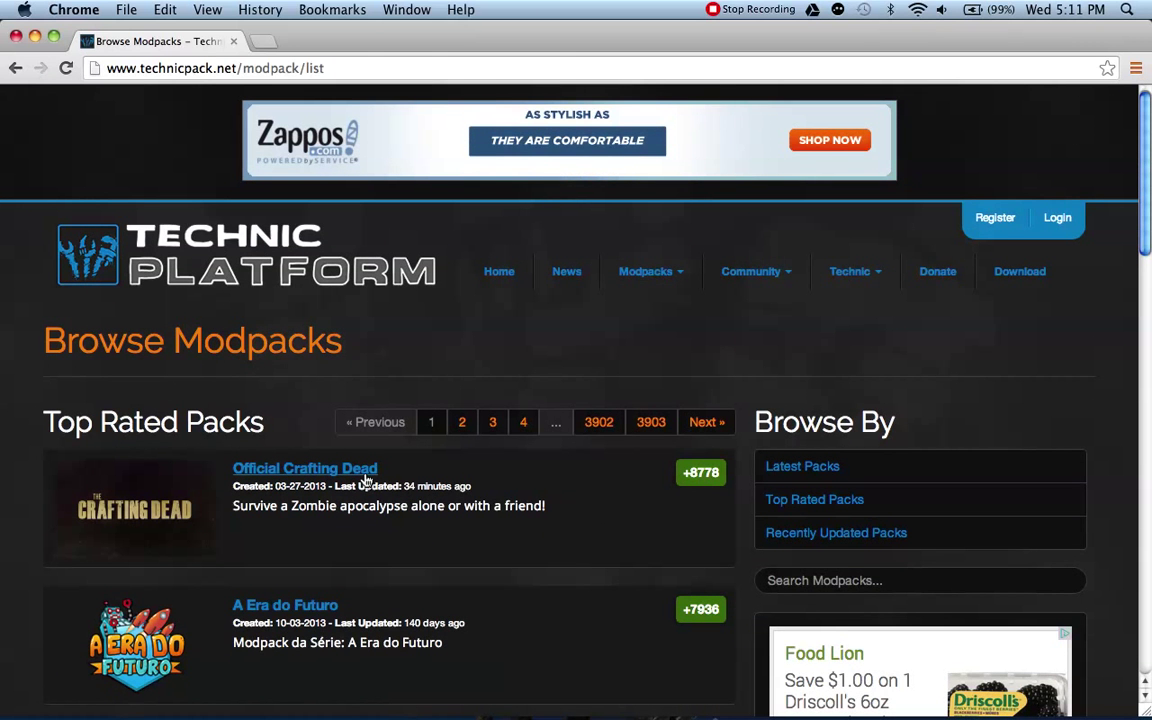
Open the Official Crafting Dead modpack page and scroll through its details
left_click(366, 474)
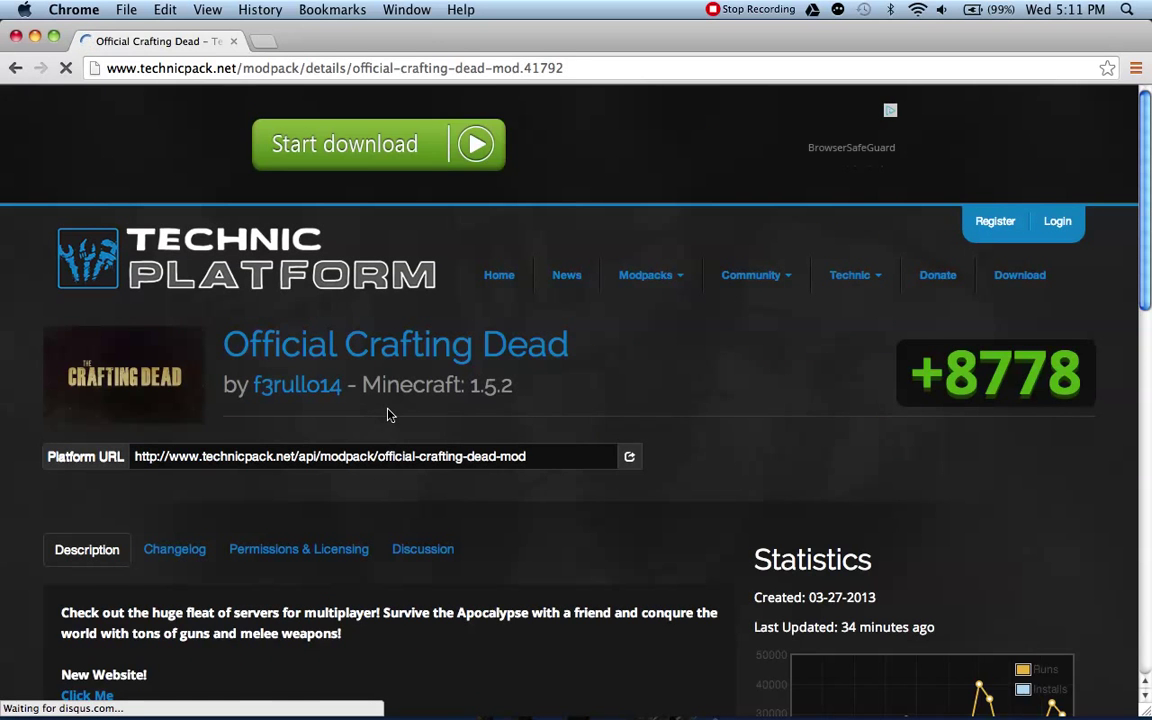
scroll(287, 497, "down", 3)
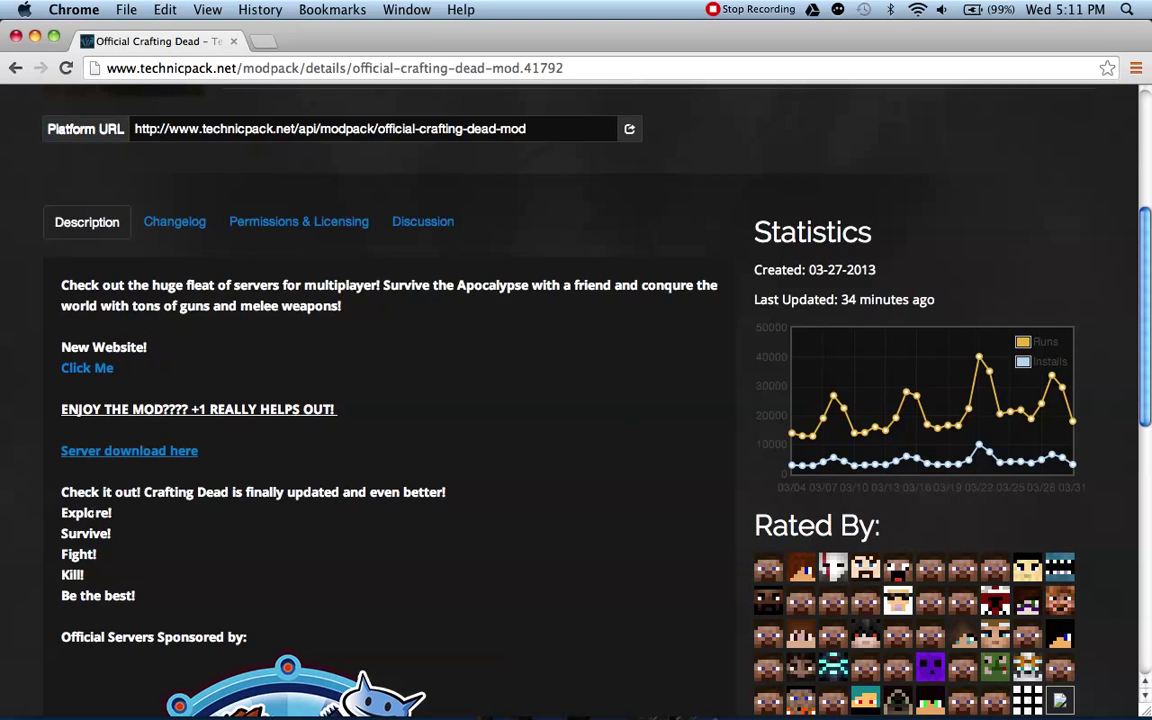
scroll(451, 439, "down", 4)
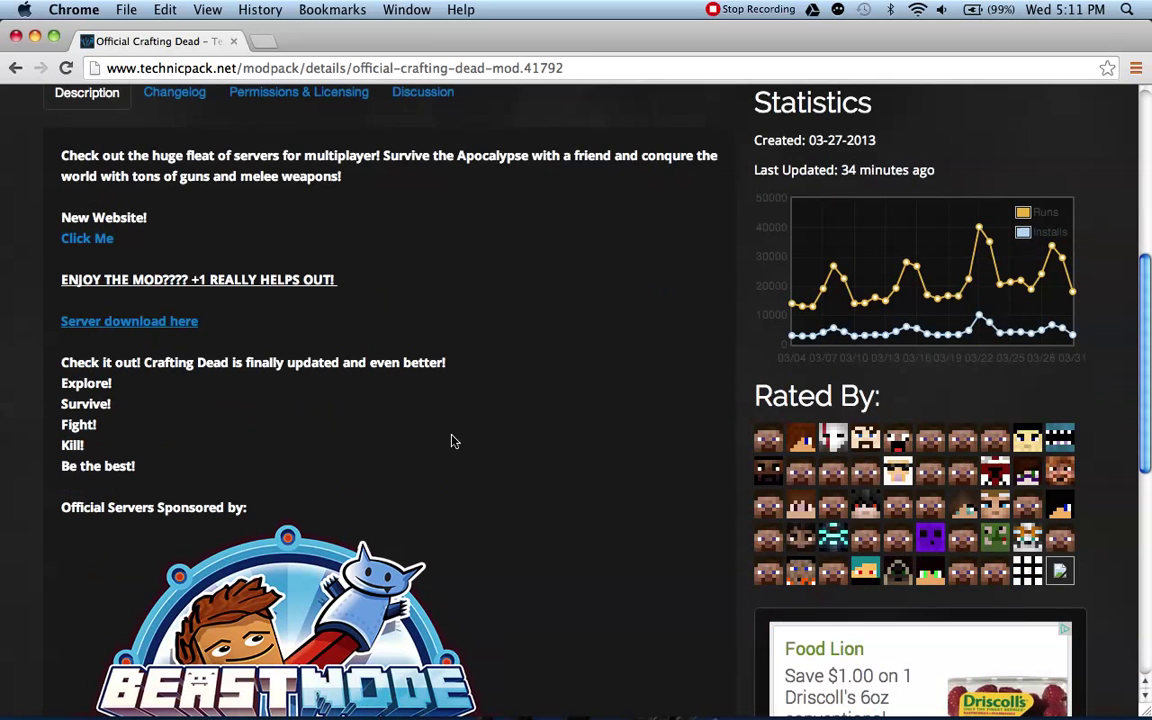
scroll(451, 440, "up", 3)
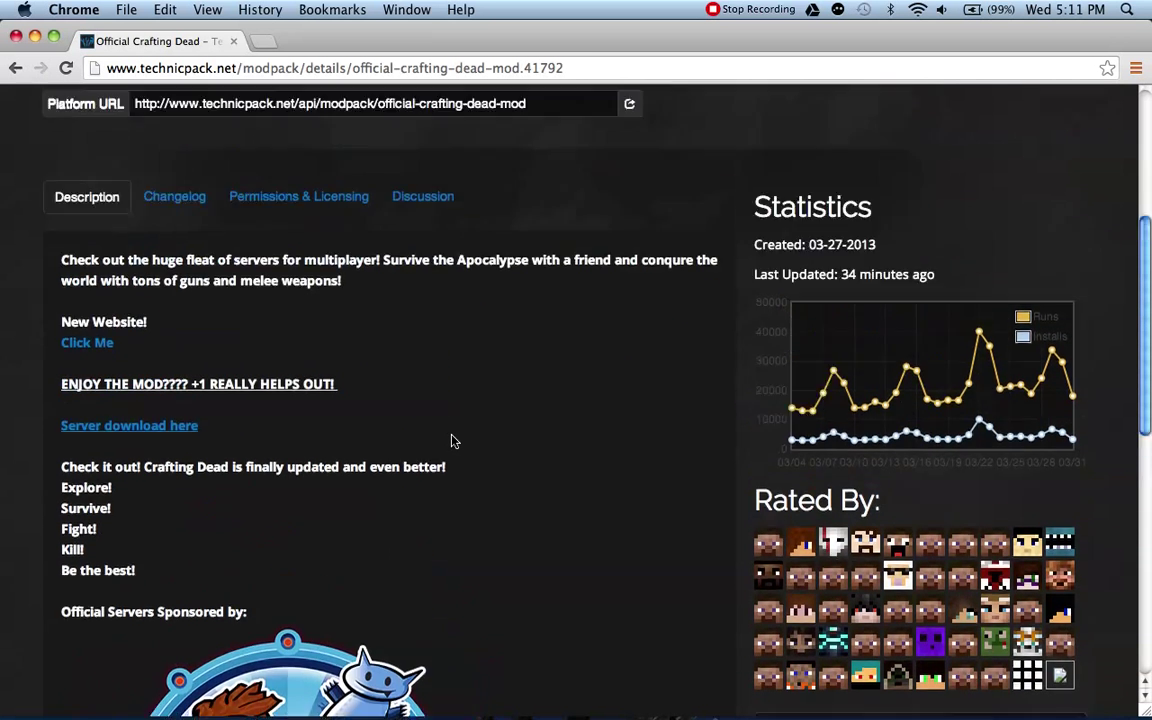
scroll(451, 440, "down", 1)
scroll(451, 440, "down", 10)
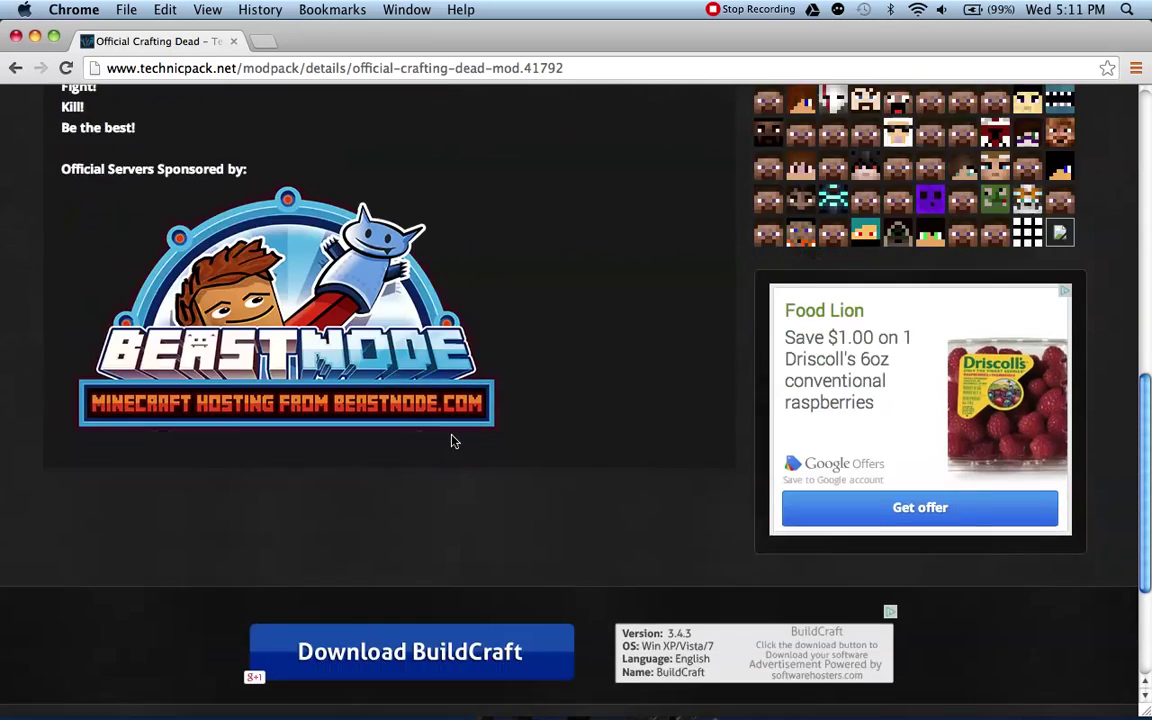
scroll(563, 296, "up", 3)
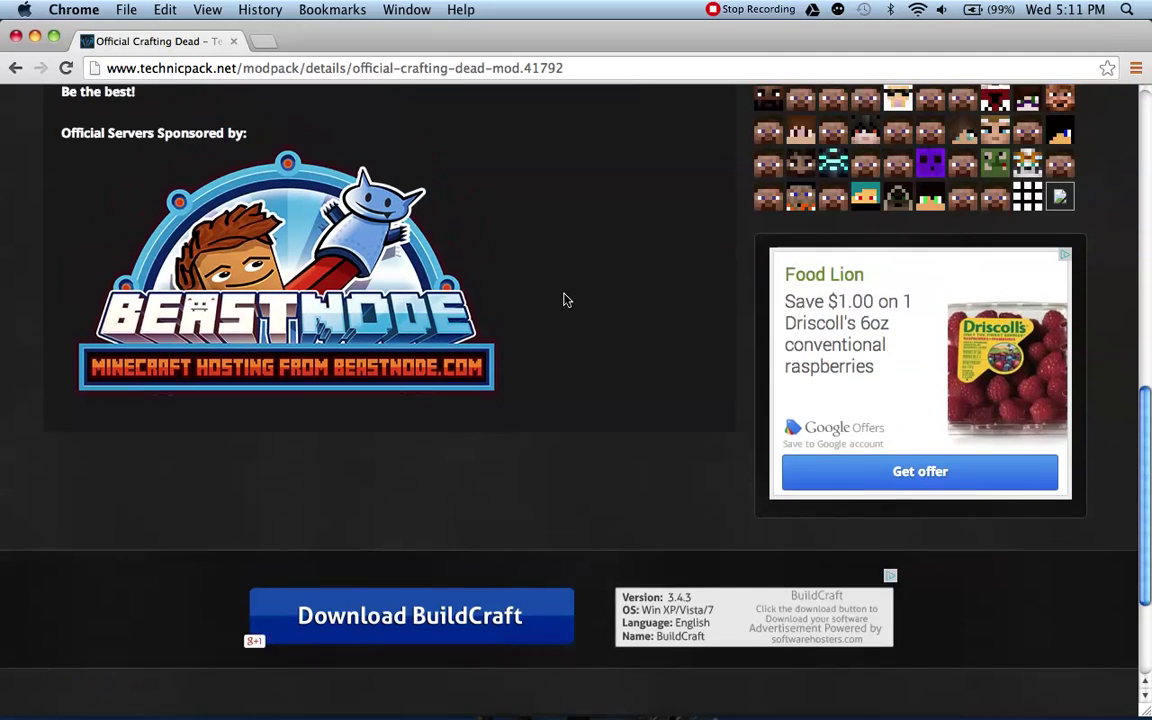
scroll(563, 299, "up", 8)
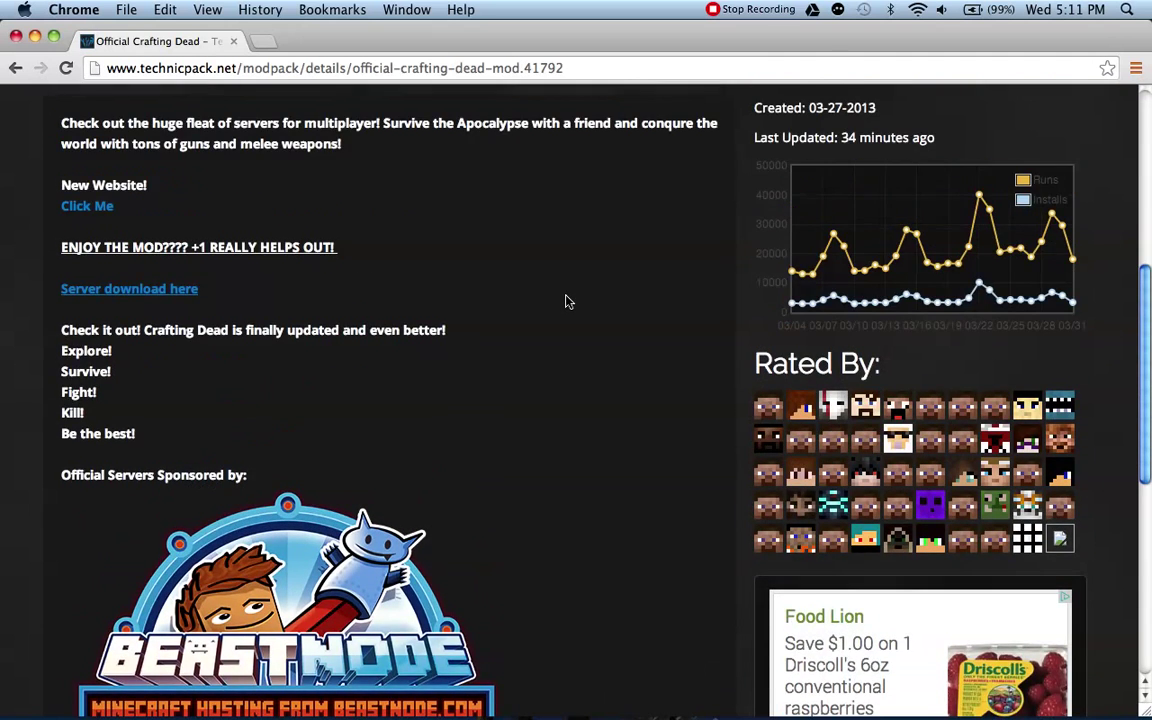
scroll(565, 303, "up", 3)
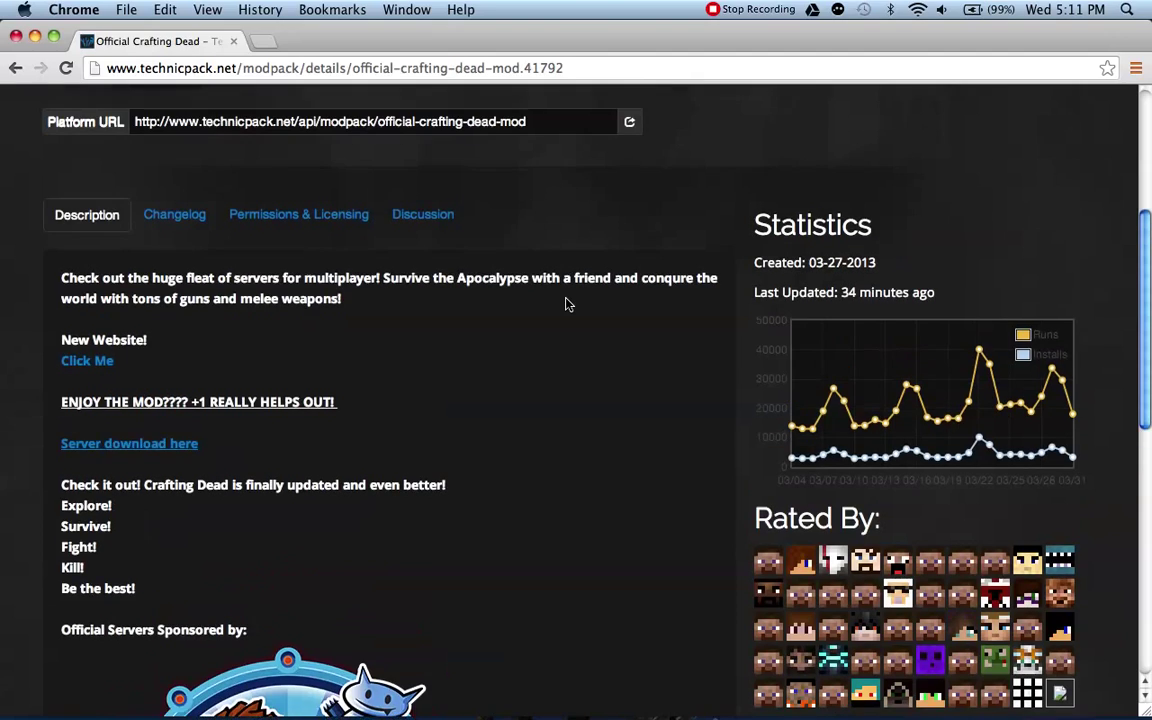
scroll(565, 303, "up", 5)
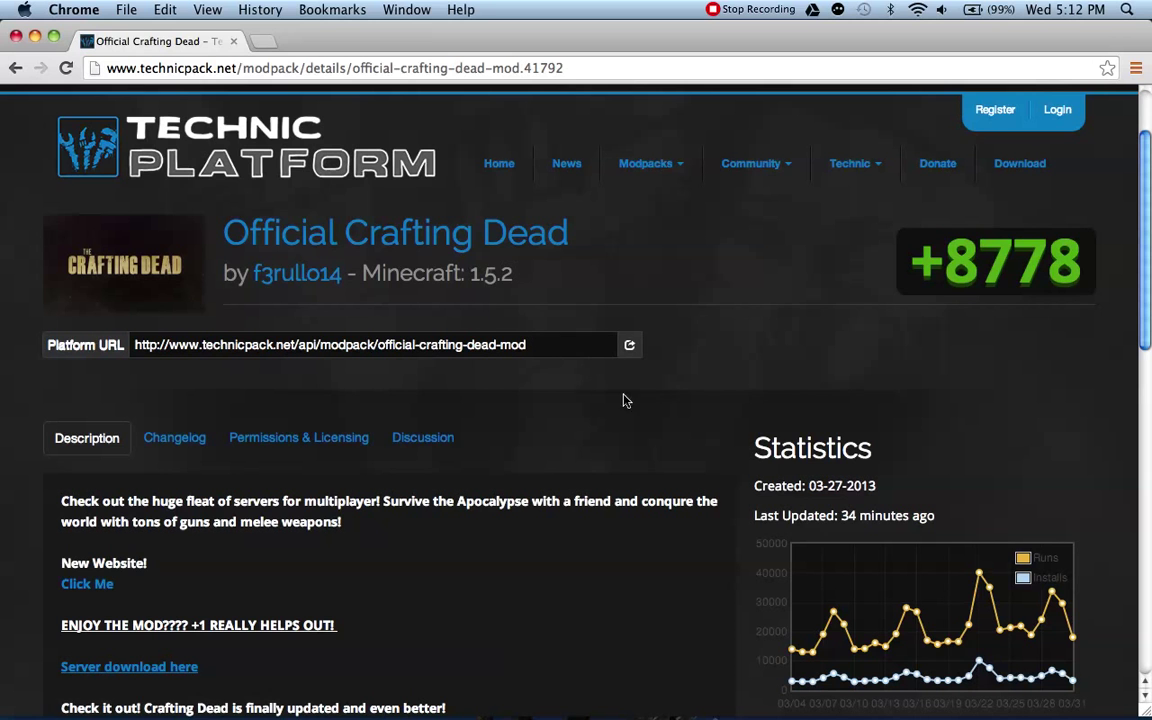
Copy the Official Crafting Dead Platform URL and minimize the browser
left_click_drag(578, 344, 120, 344)
right_click(178, 343)
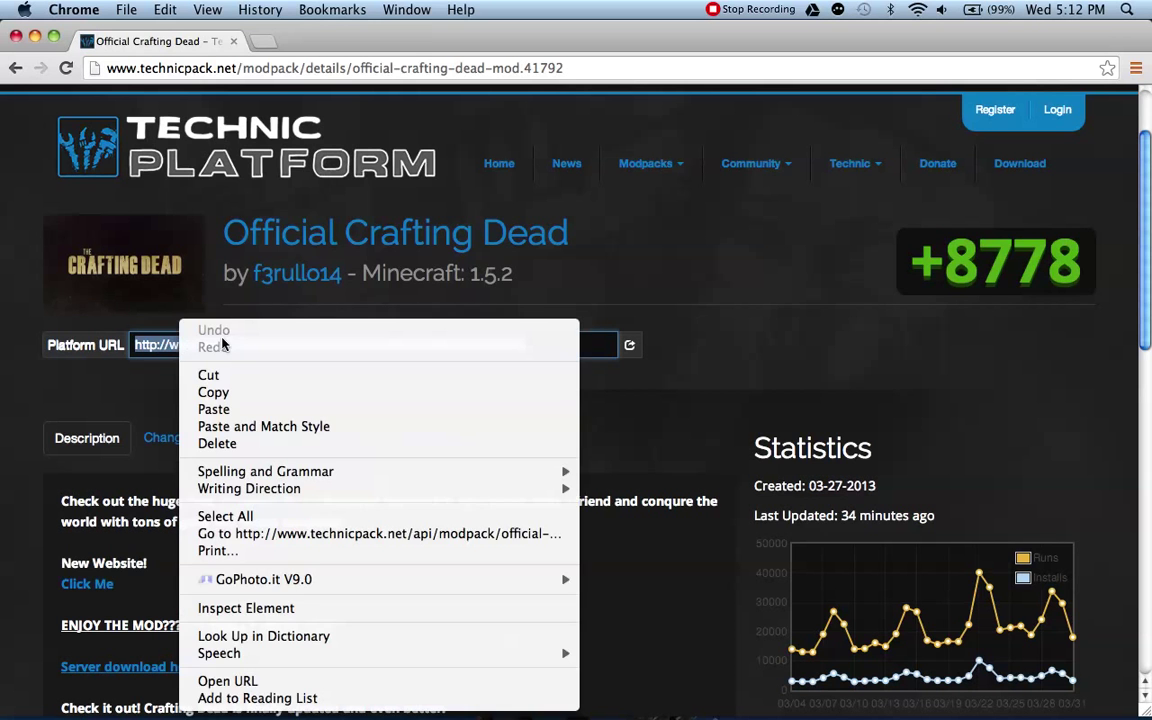
left_click(225, 391)
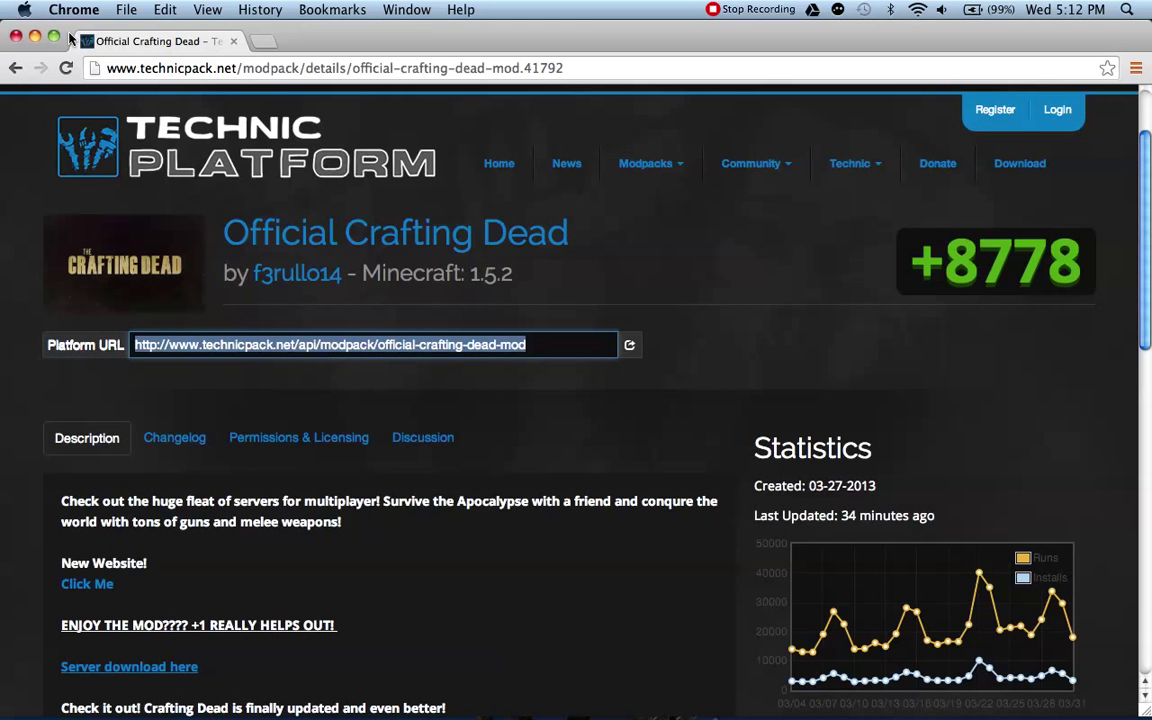
left_click(35, 40)
Launch Technic Launcher from the desktop and scroll through its modpack list, including The Crafting Dead
left_click(565, 78)
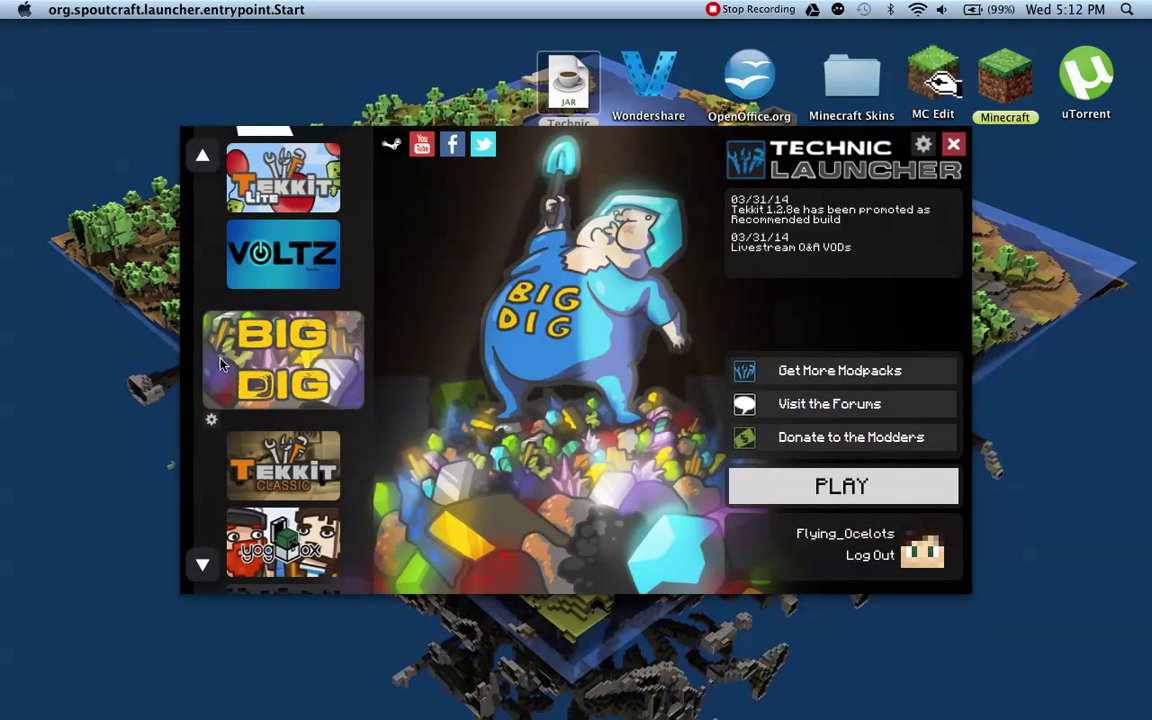
scroll(235, 318, "up", 2)
scroll(290, 345, "up", 2)
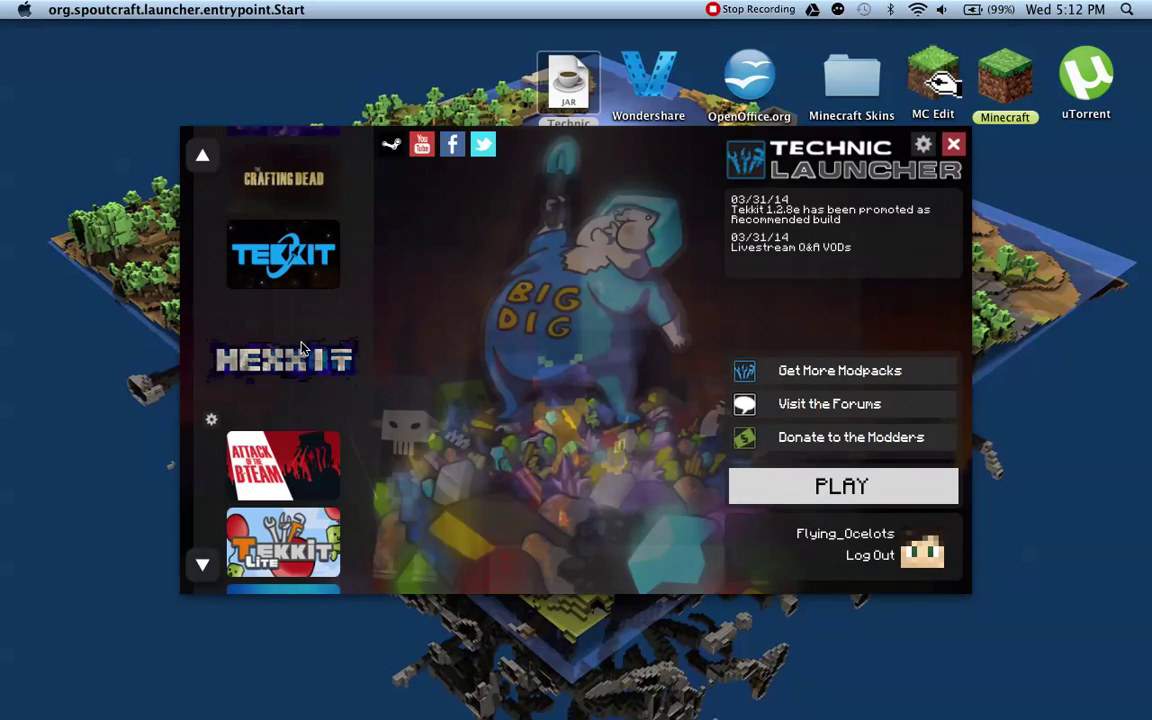
scroll(305, 295, "up", 1)
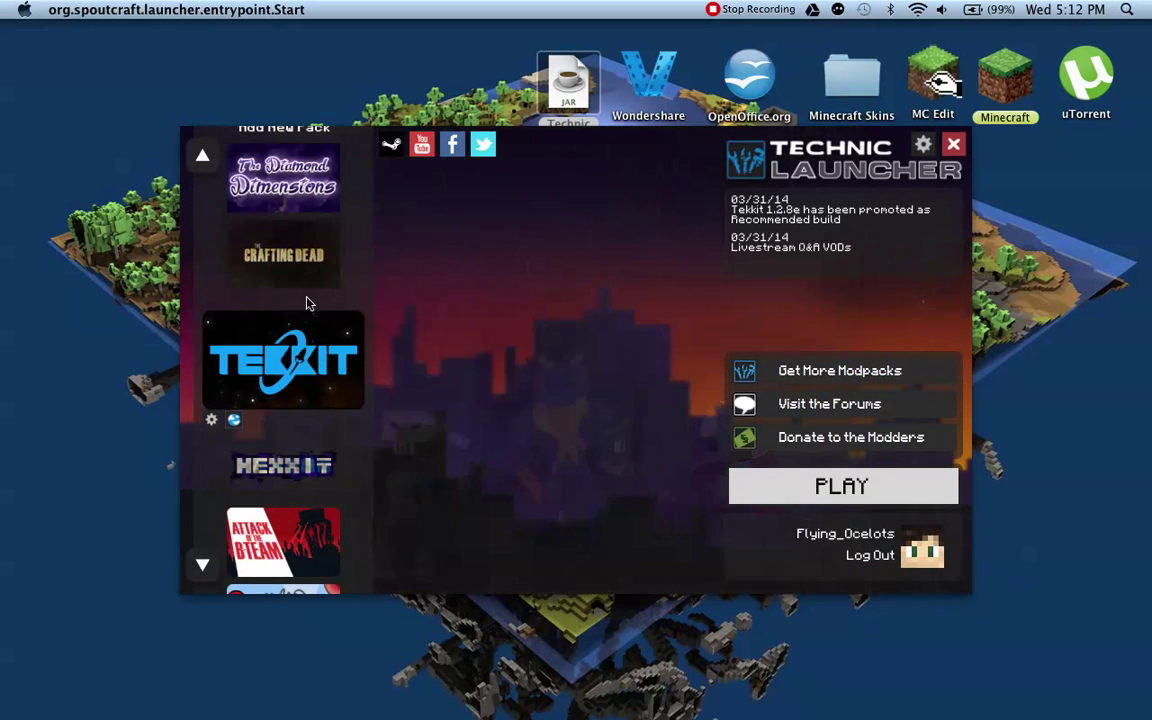
scroll(305, 300, "up", 1)
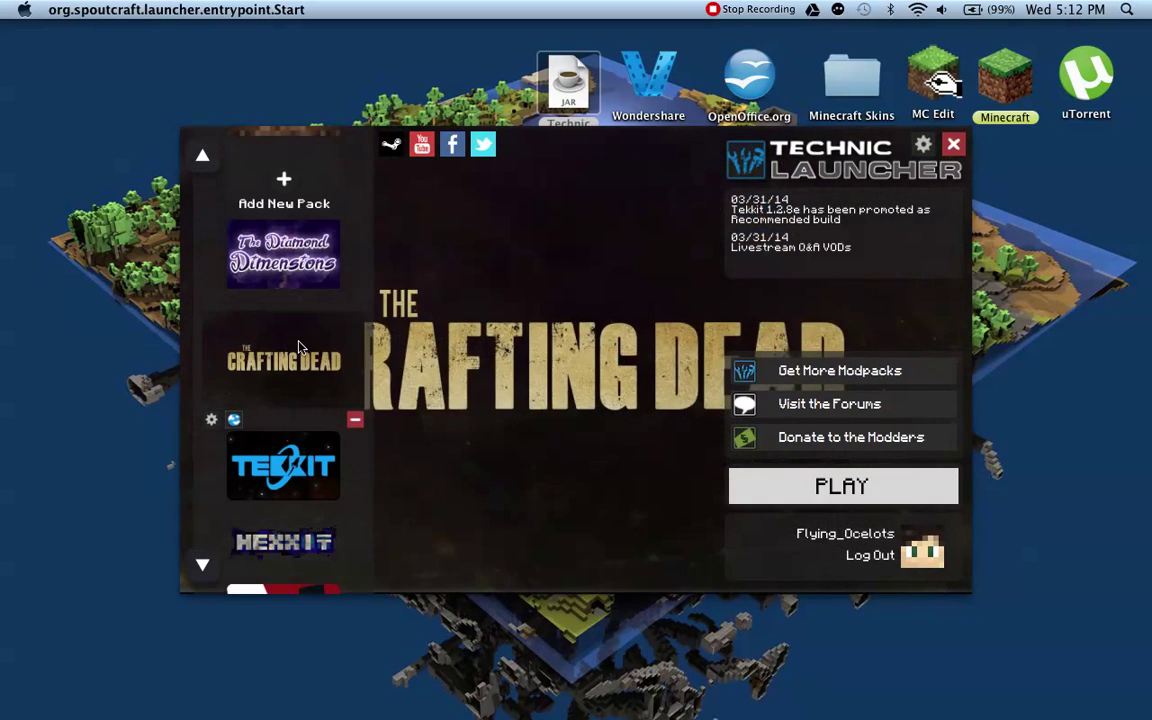
scroll(298, 346, "down", 1)
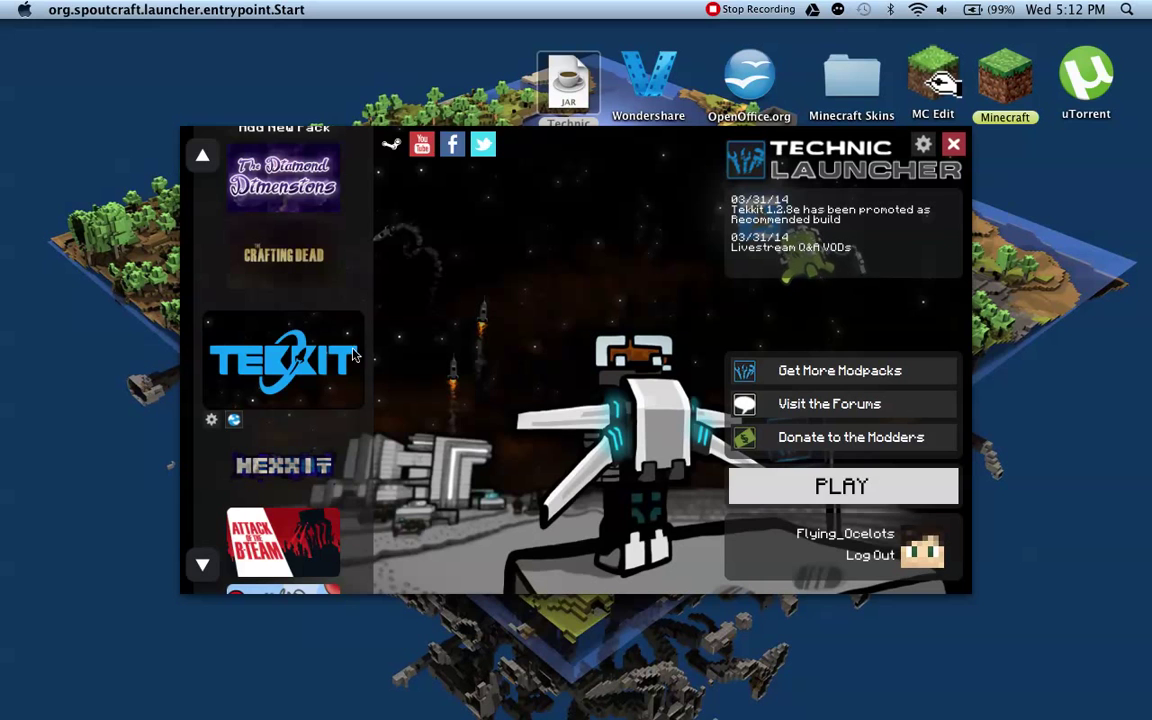
scroll(283, 329, "down", 1)
scroll(286, 332, "down", 2)
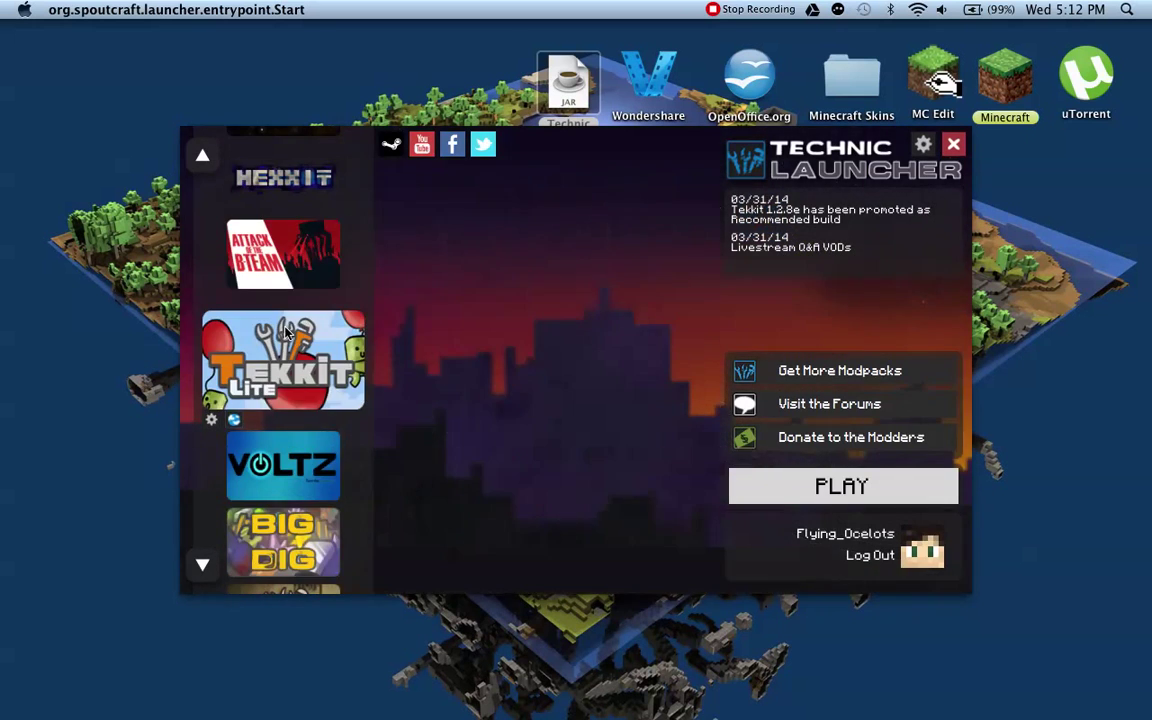
scroll(285, 332, "up", 1)
scroll(285, 332, "down", 1)
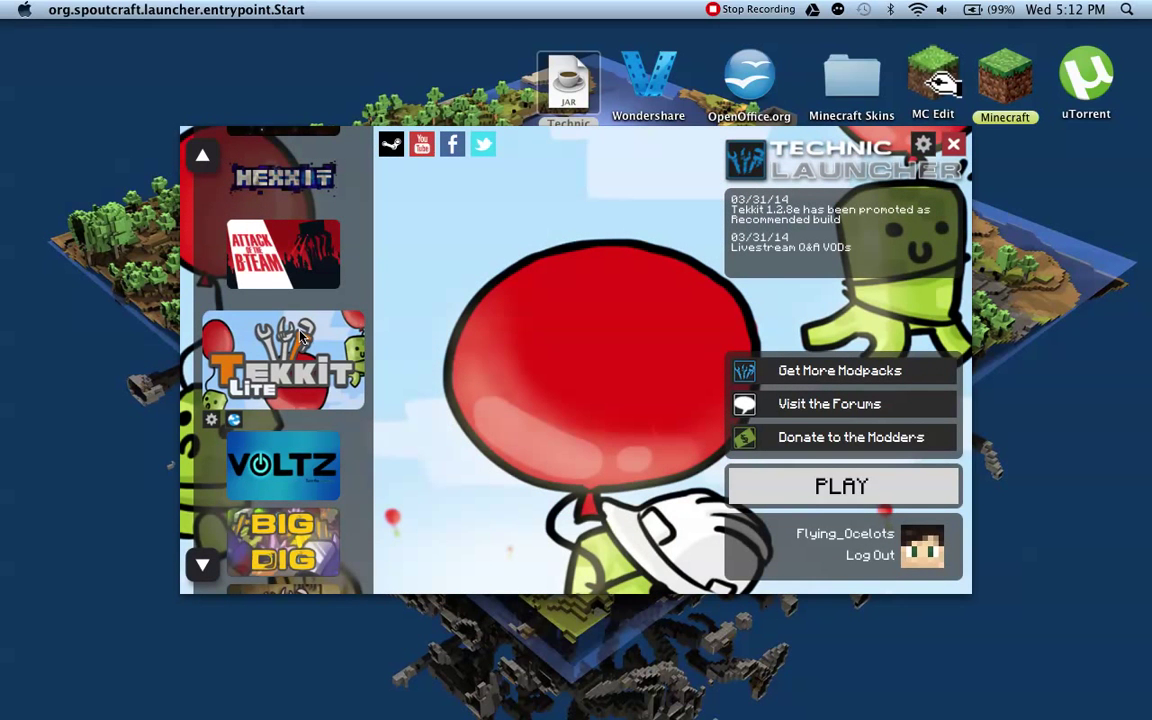
scroll(300, 338, "down", 1)
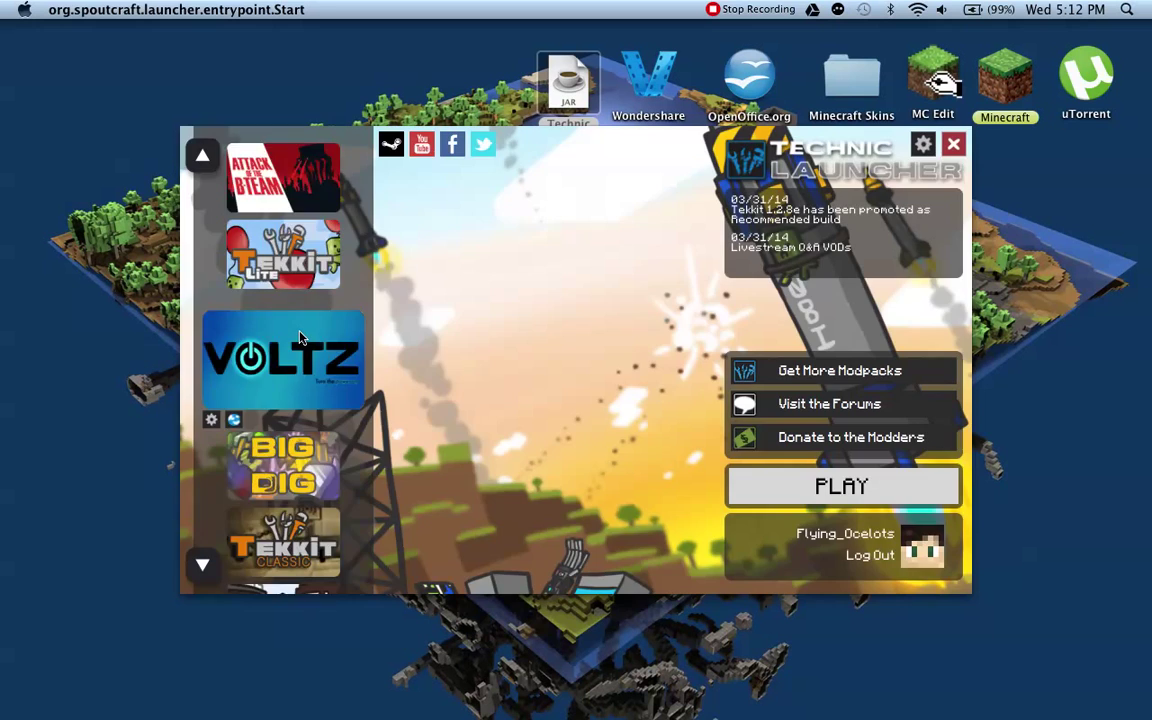
scroll(300, 338, "down", 1)
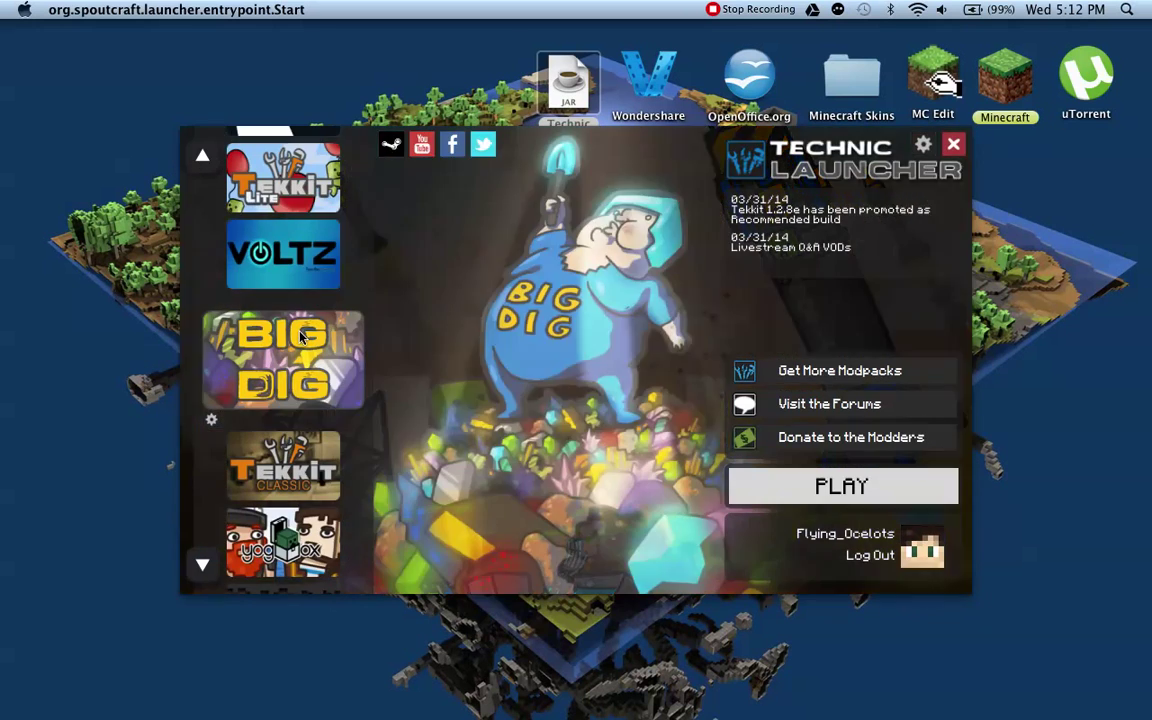
scroll(302, 338, "down", 1)
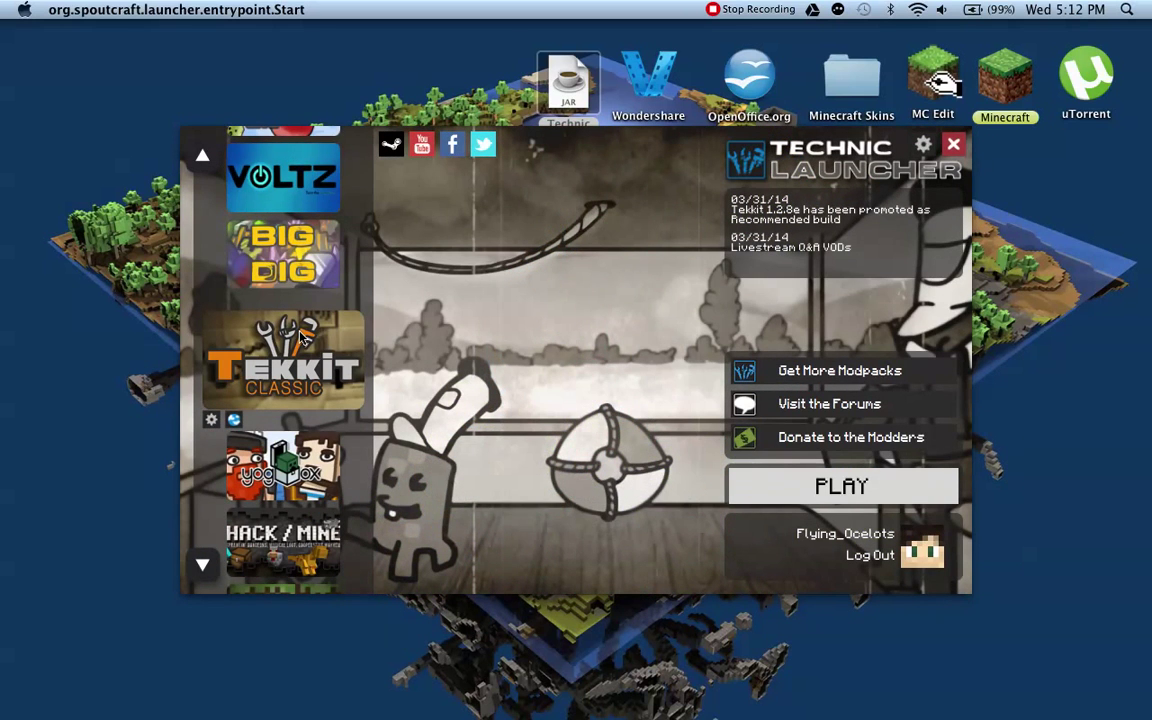
scroll(302, 338, "down", 1)
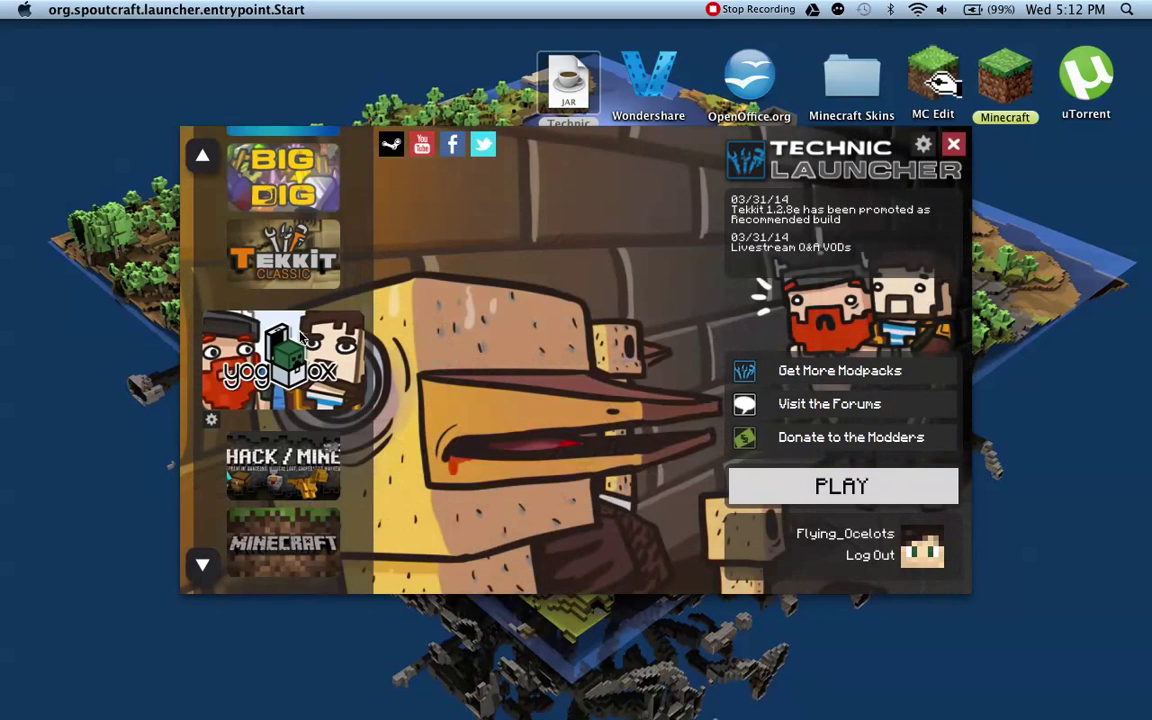
scroll(302, 338, "down", 1)
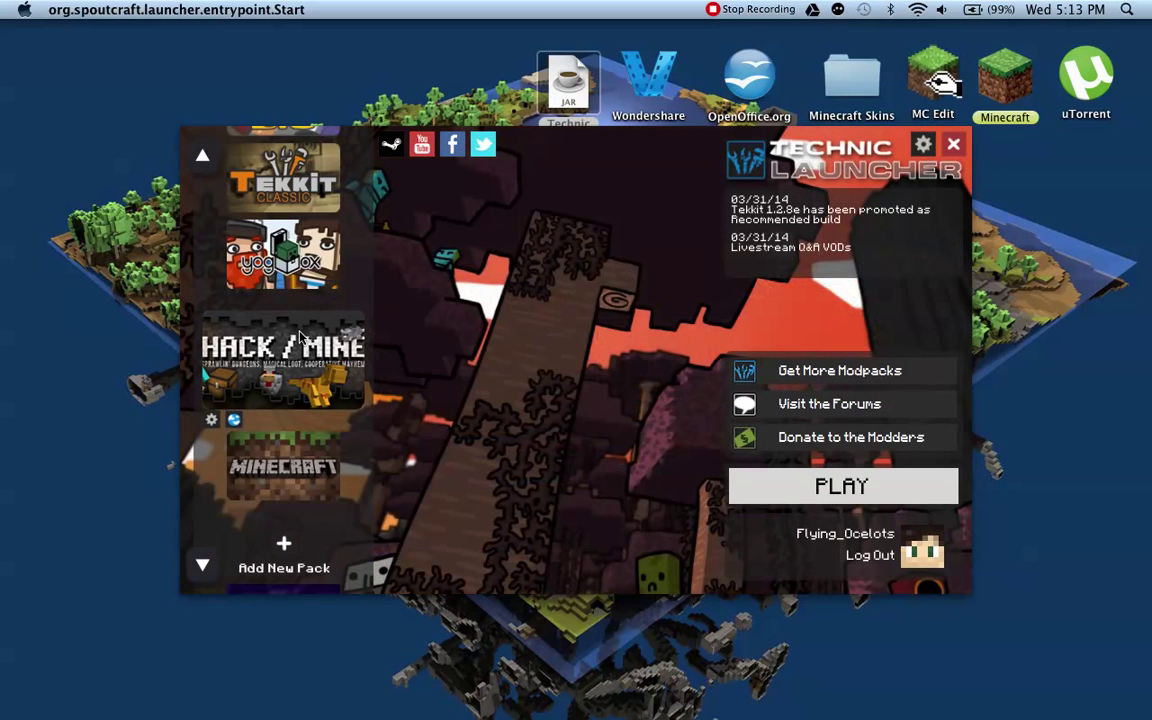
scroll(302, 358, "down", 1)
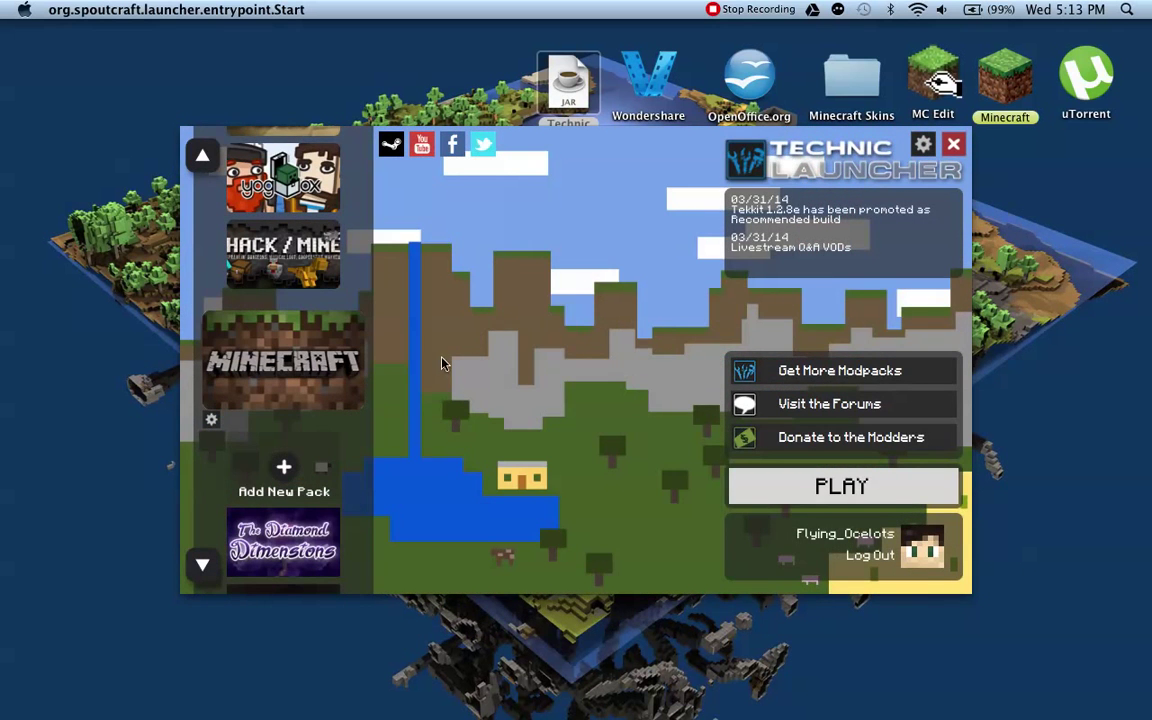
scroll(310, 358, "down", 3)
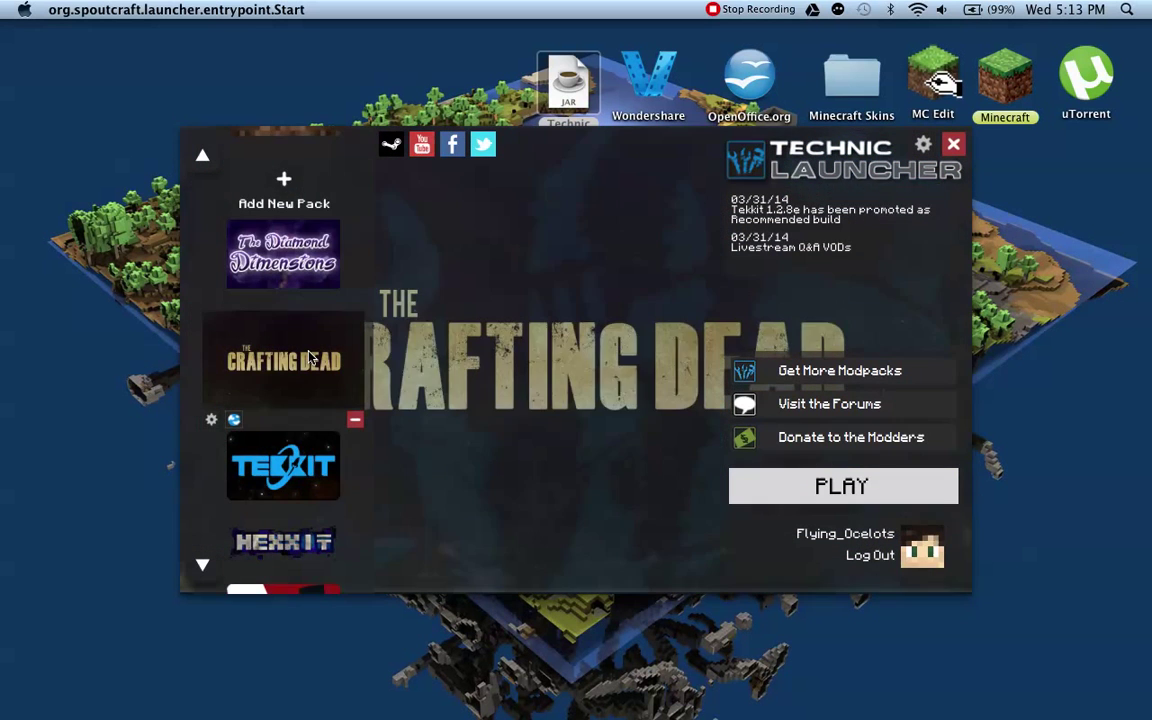
scroll(310, 358, "up", 1)
scroll(305, 300, "down", 1)
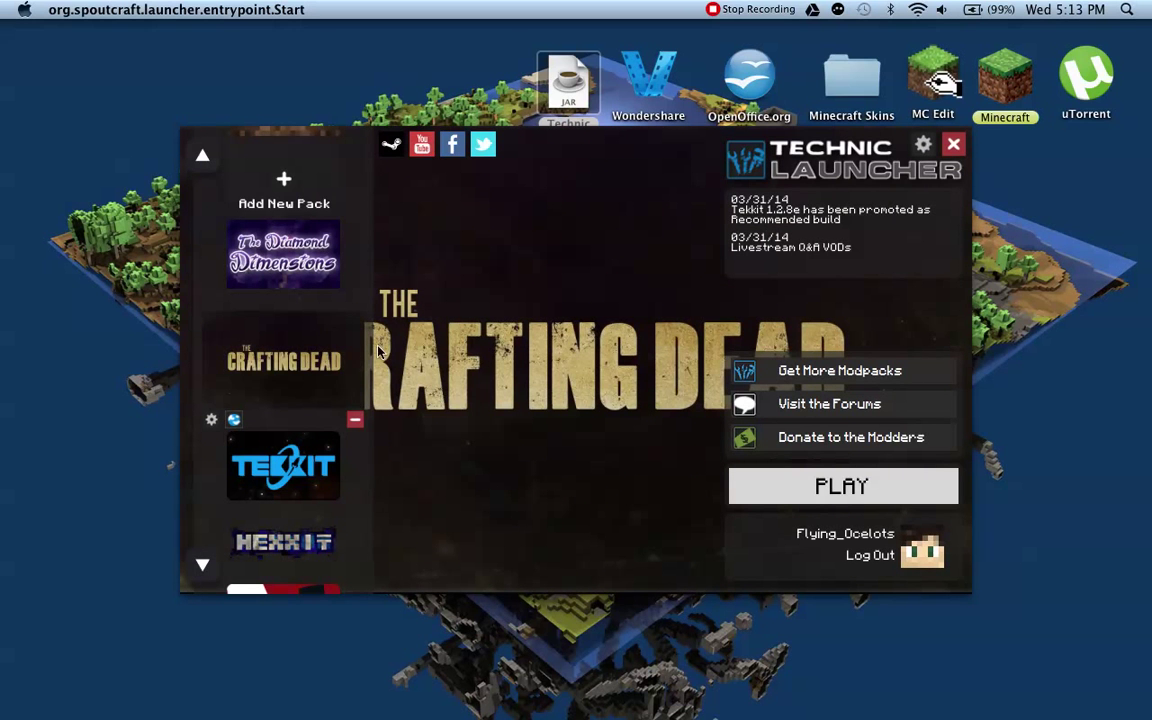
scroll(347, 322, "up", 1)
scroll(347, 322, "up", 1)
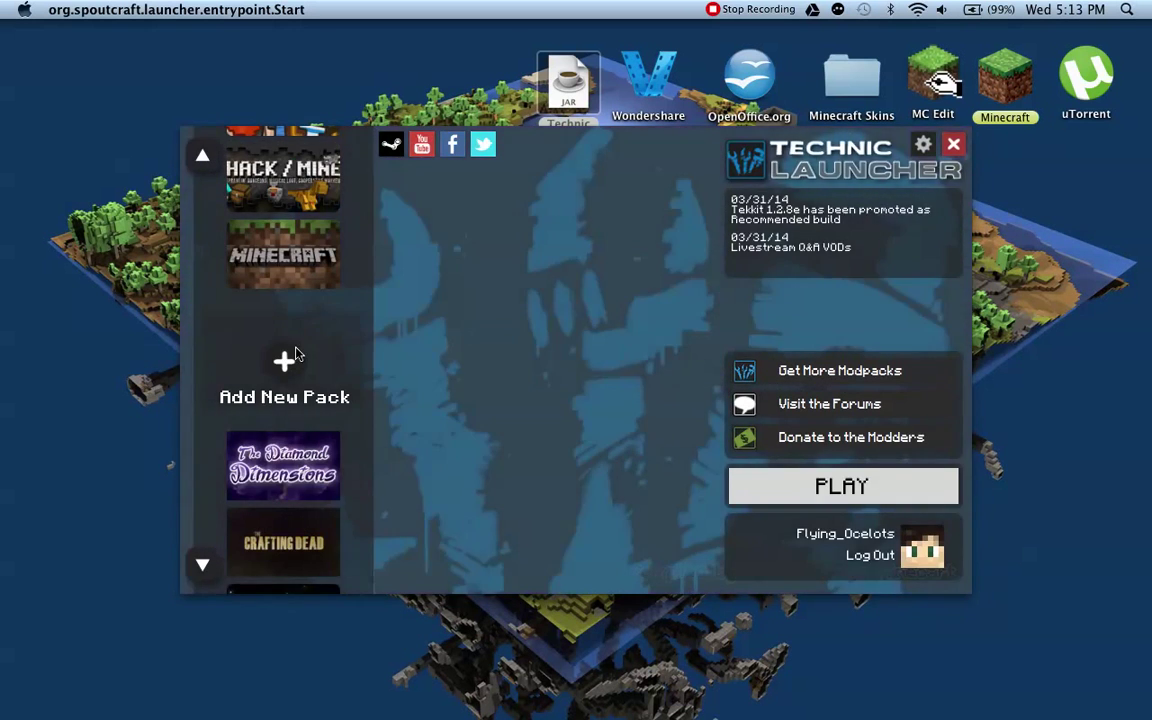
Start adding a new pack, then close the delivery URL prompt without entering one
left_click(286, 376)
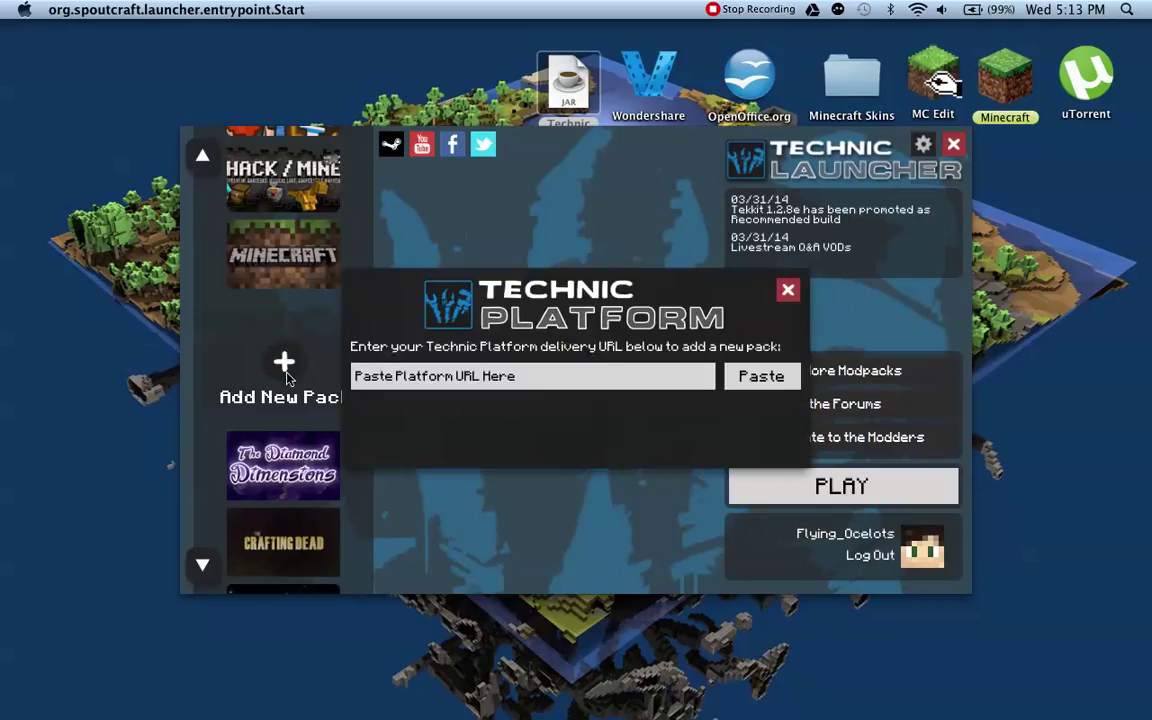
left_click(533, 375)
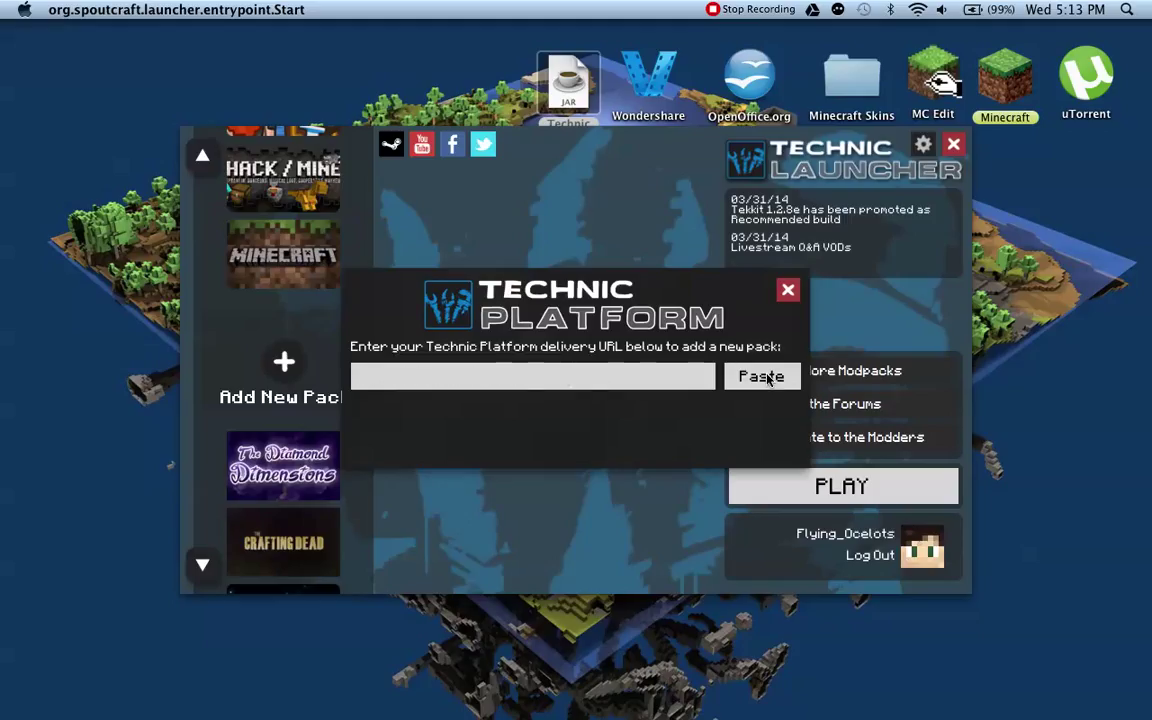
left_click(788, 290)
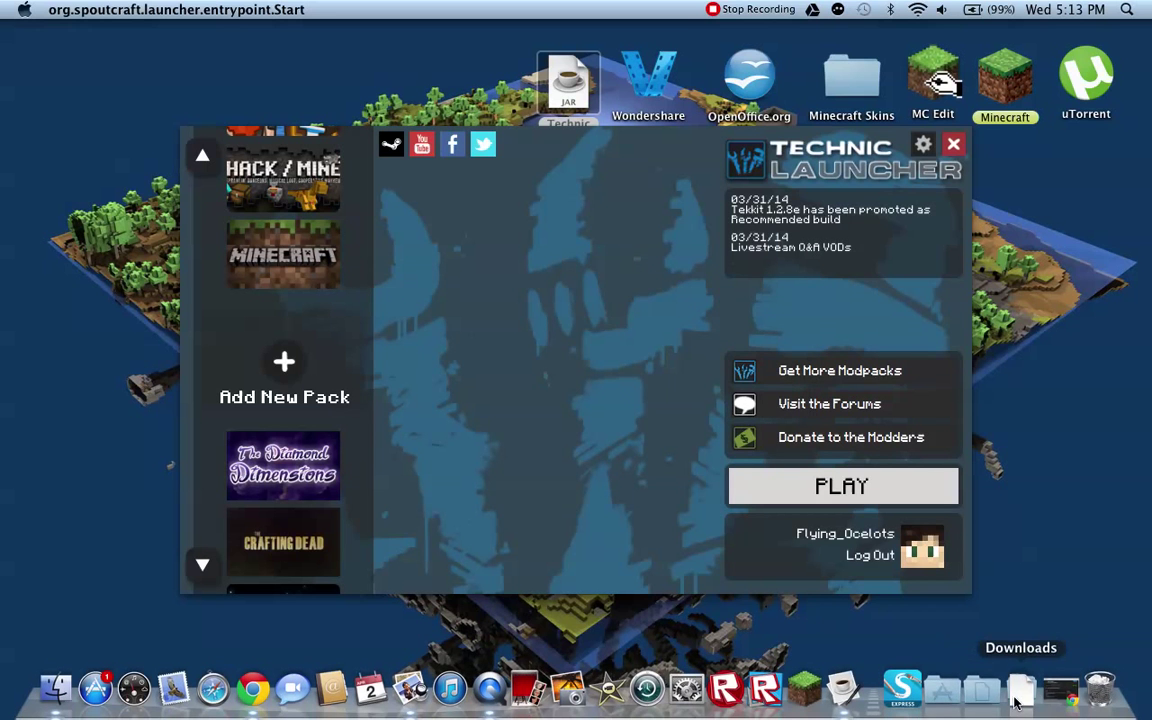
Bring Chrome back, return to the modpack list and open the Tekkify modpack page
left_click(1060, 690)
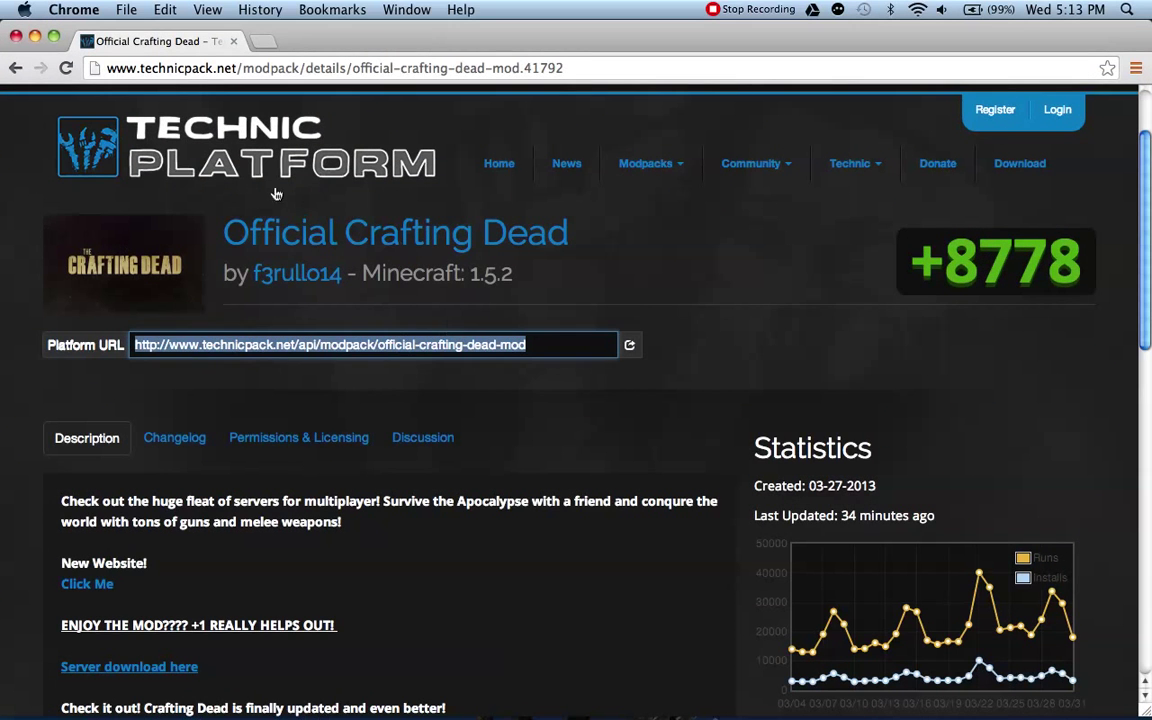
left_click(354, 206)
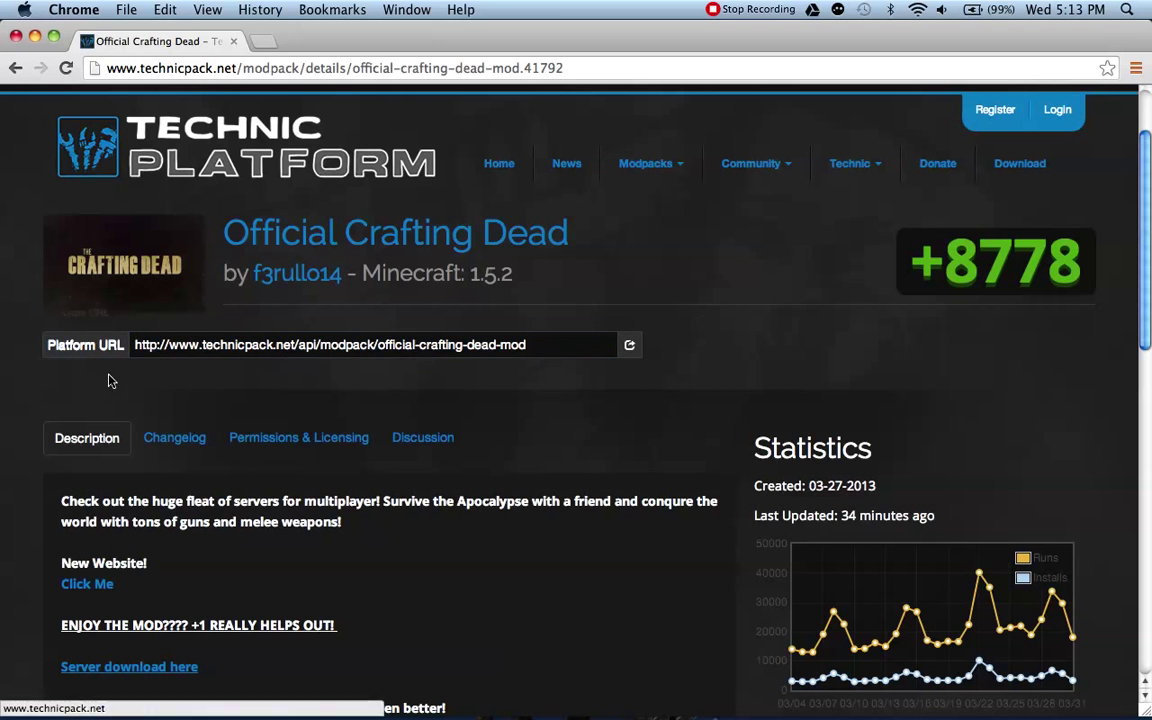
left_click(15, 68)
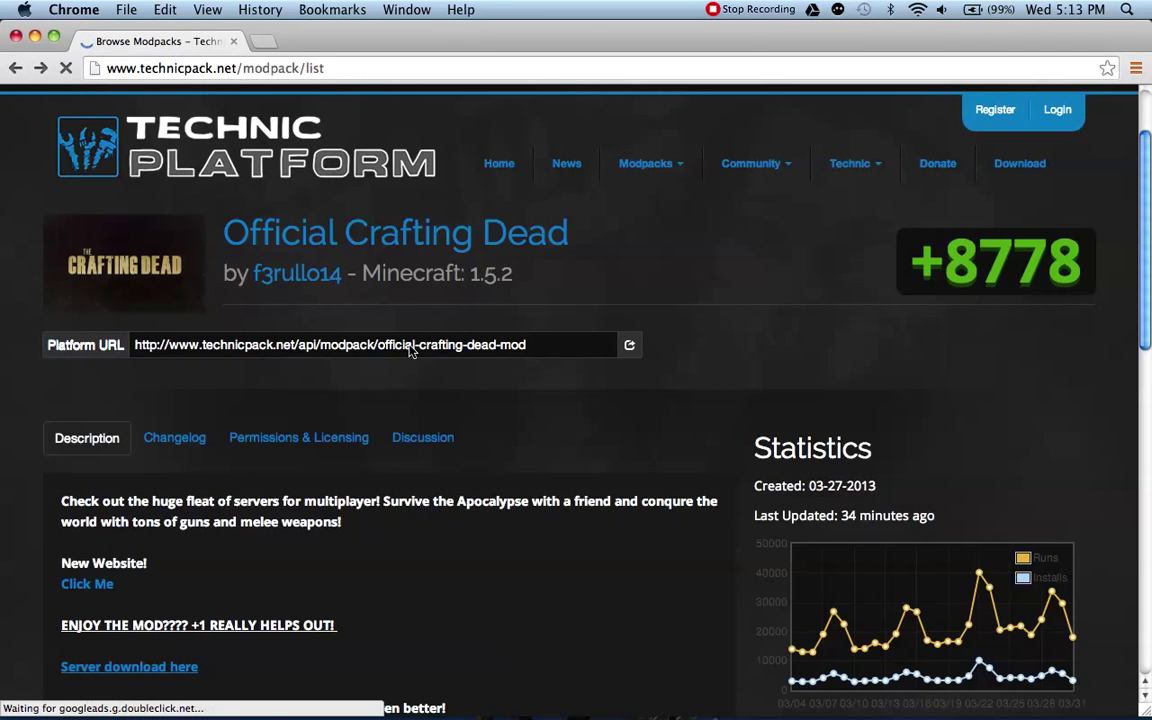
scroll(375, 472, "down", 5)
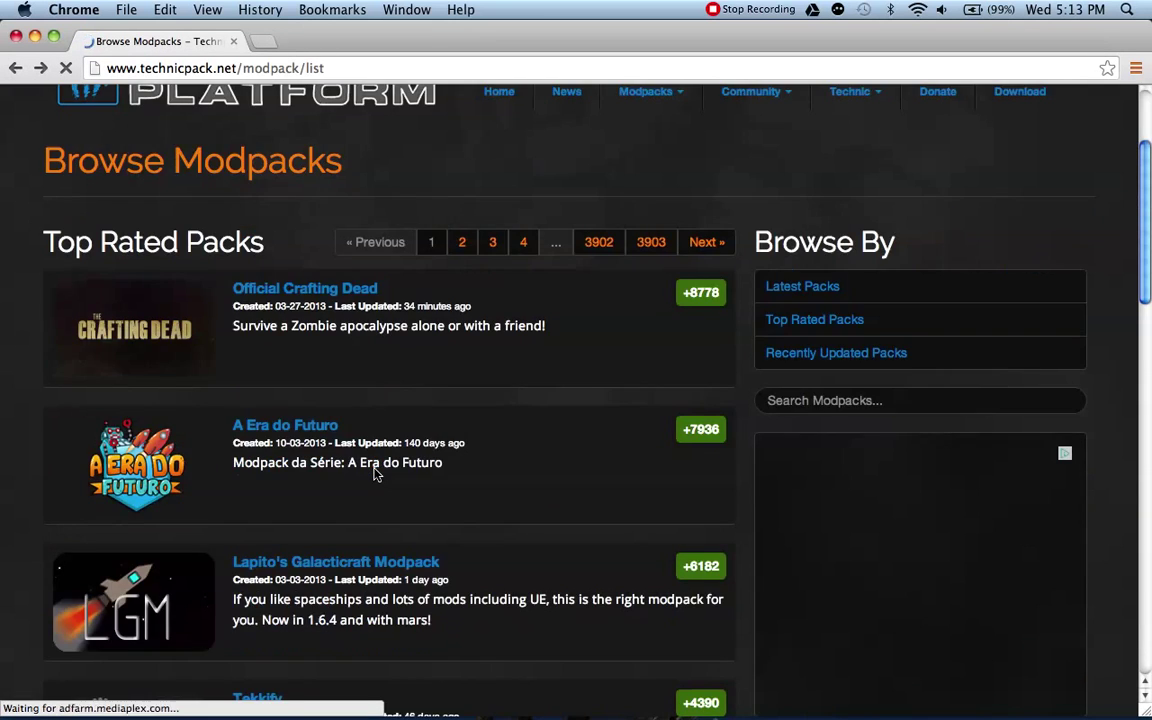
scroll(407, 492, "down", 5)
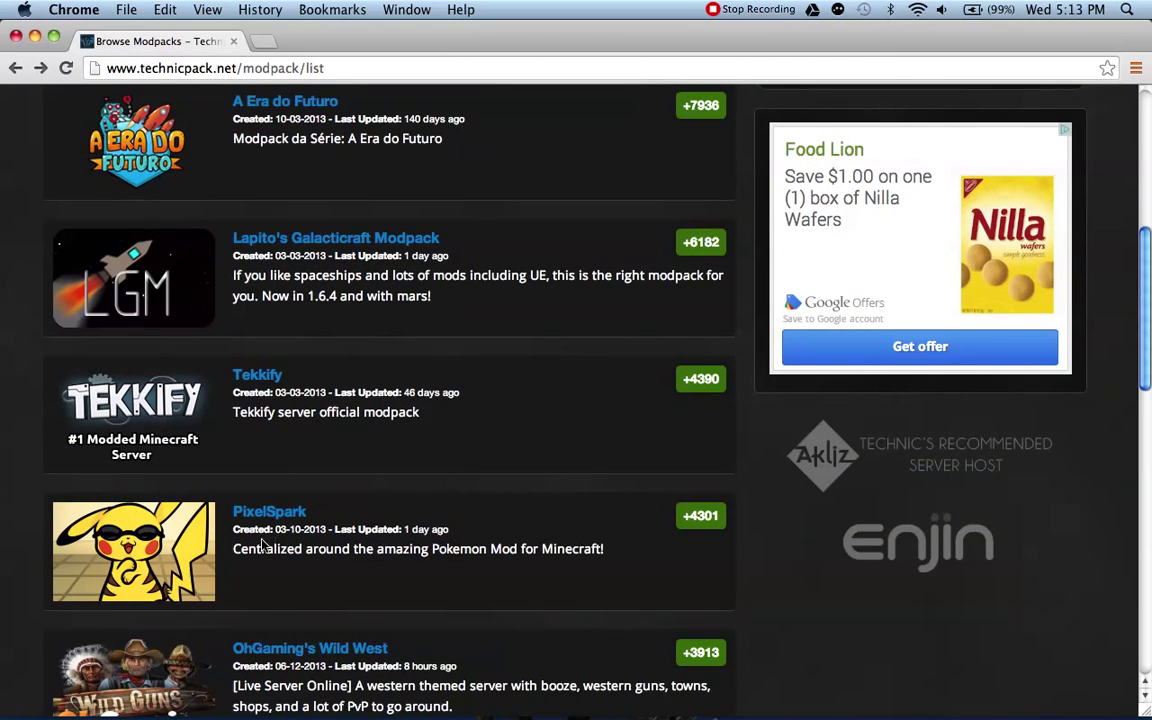
left_click(278, 377)
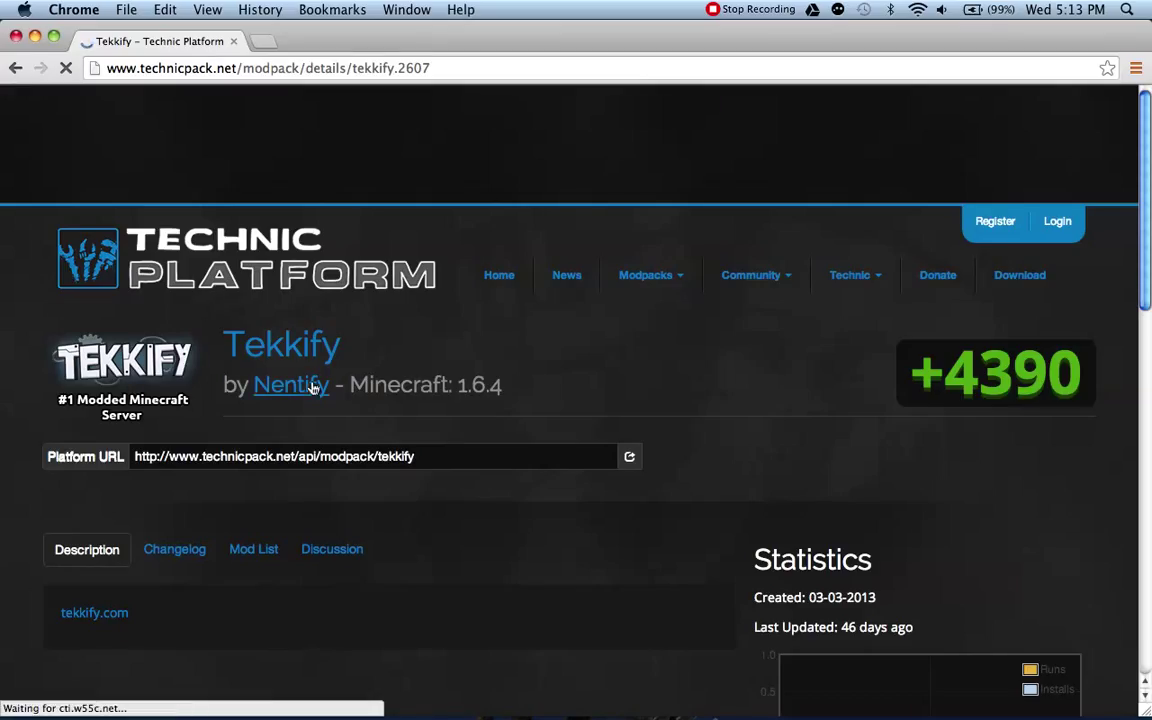
Copy Tekkify's Platform URL and minimize the browser
left_click(437, 454)
triple_click(145, 456)
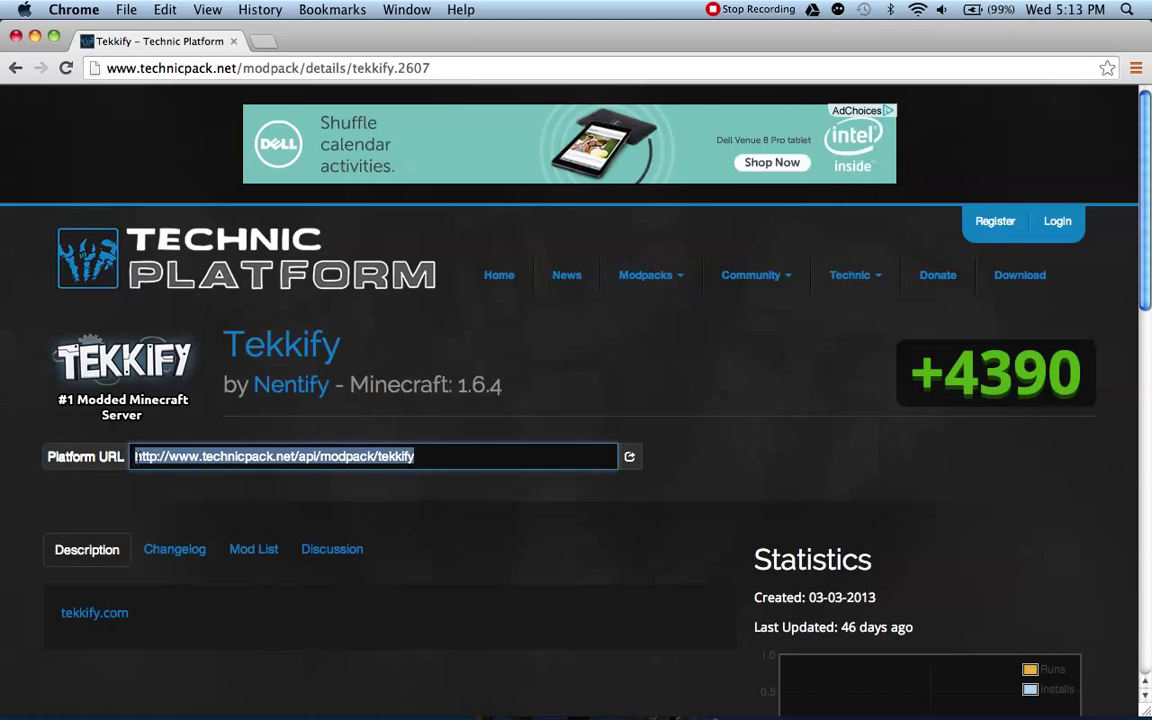
right_click(148, 456)
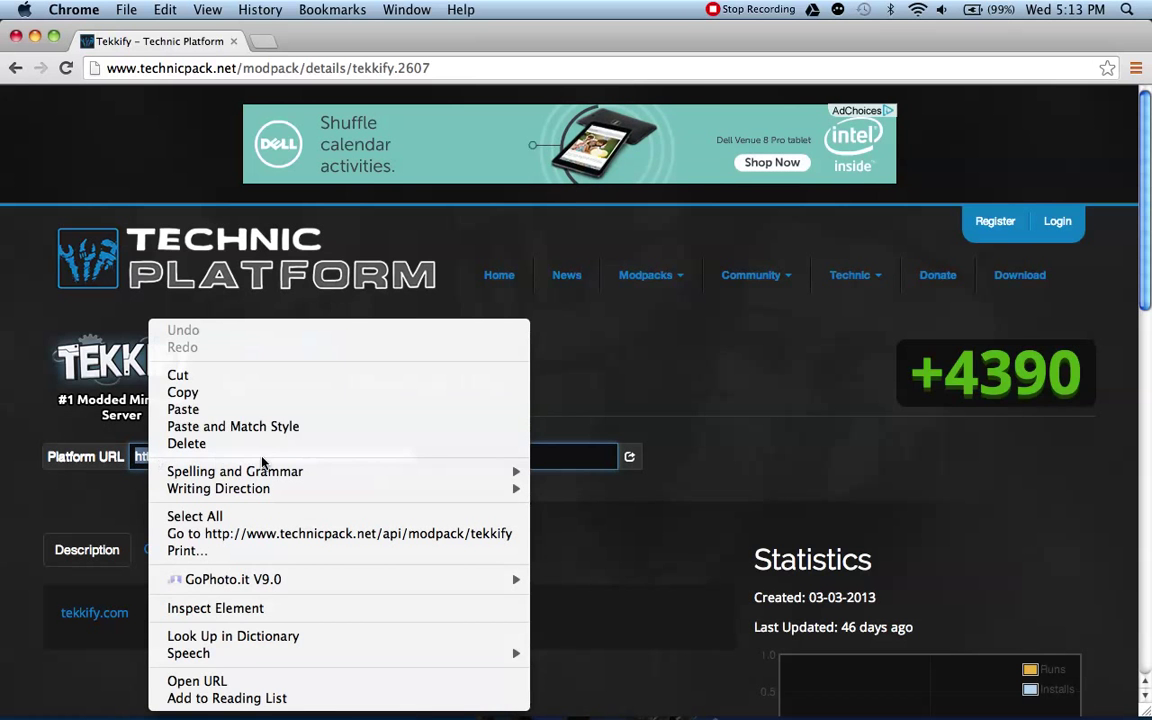
left_click(225, 400)
left_click(35, 37)
Add Tekkify to the launcher by pasting its copied Platform URL into Add New Pack
left_click(296, 365)
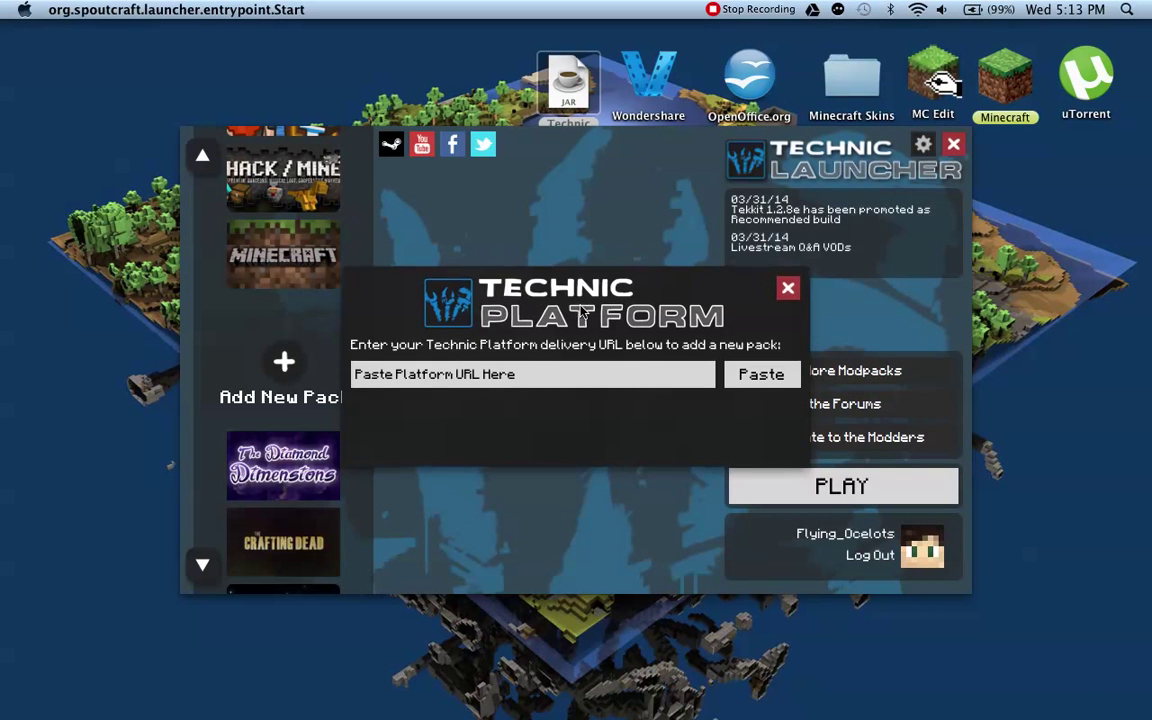
left_click(466, 377)
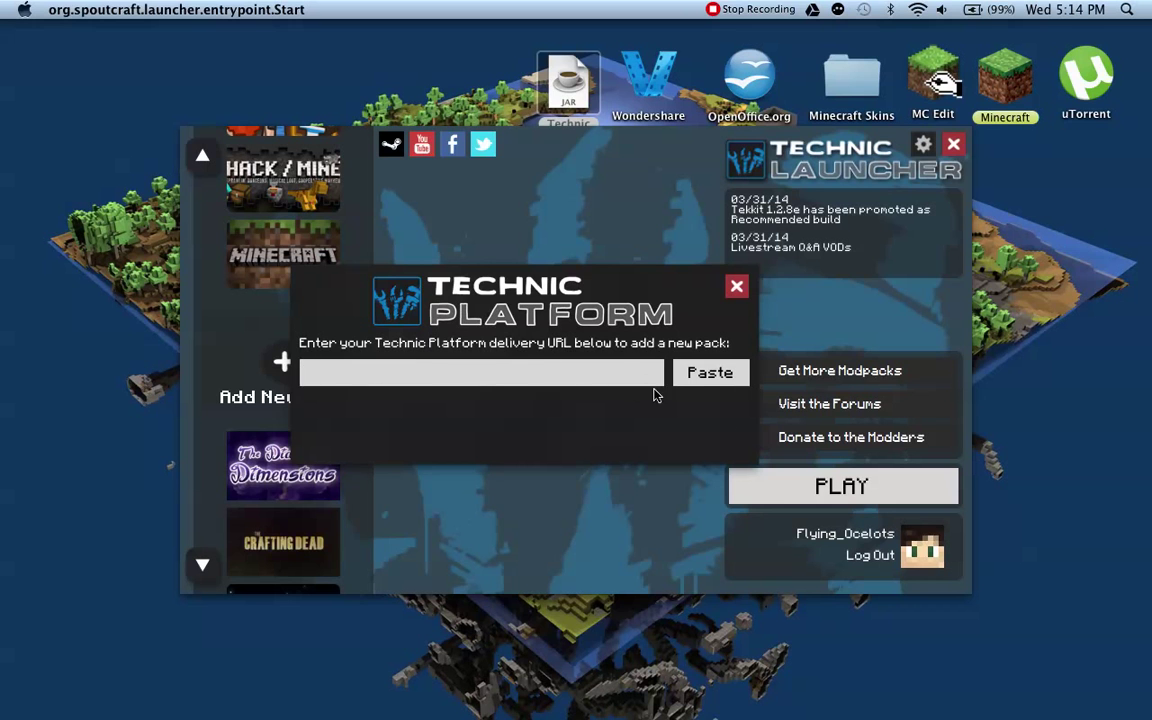
left_click(700, 374)
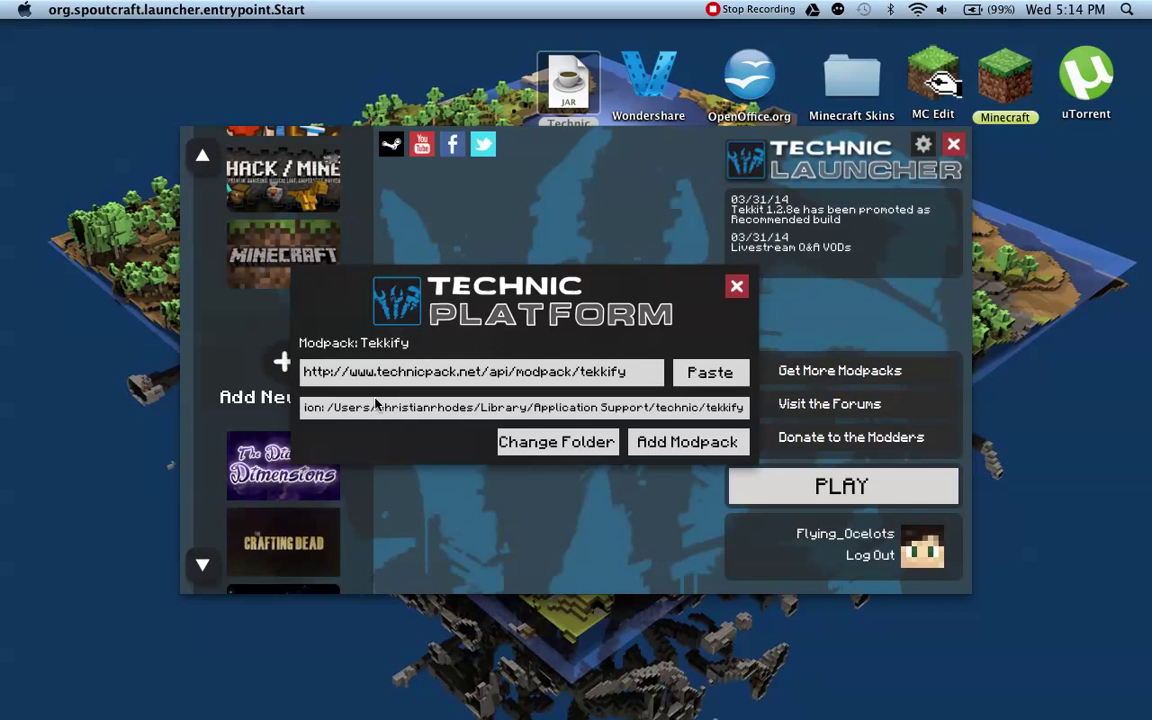
left_click(702, 444)
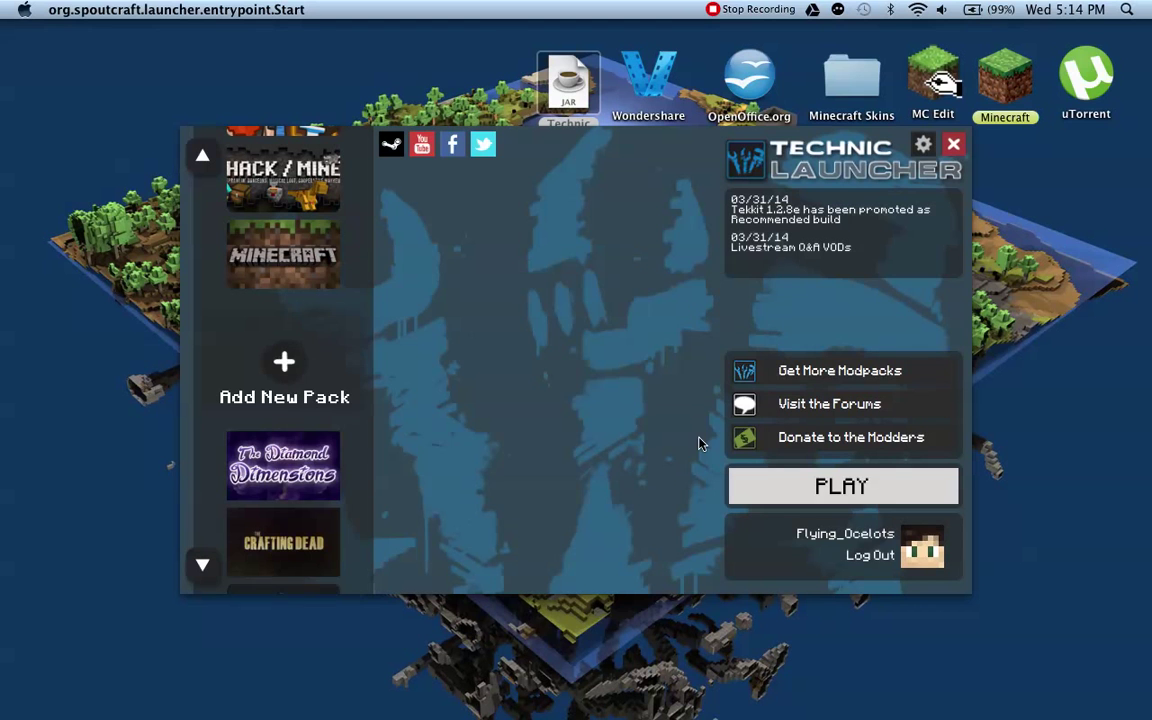
Scroll the pack list to Tekkify and view its 28 Feb 2014 maintenance notice
scroll(300, 360, "down", 5)
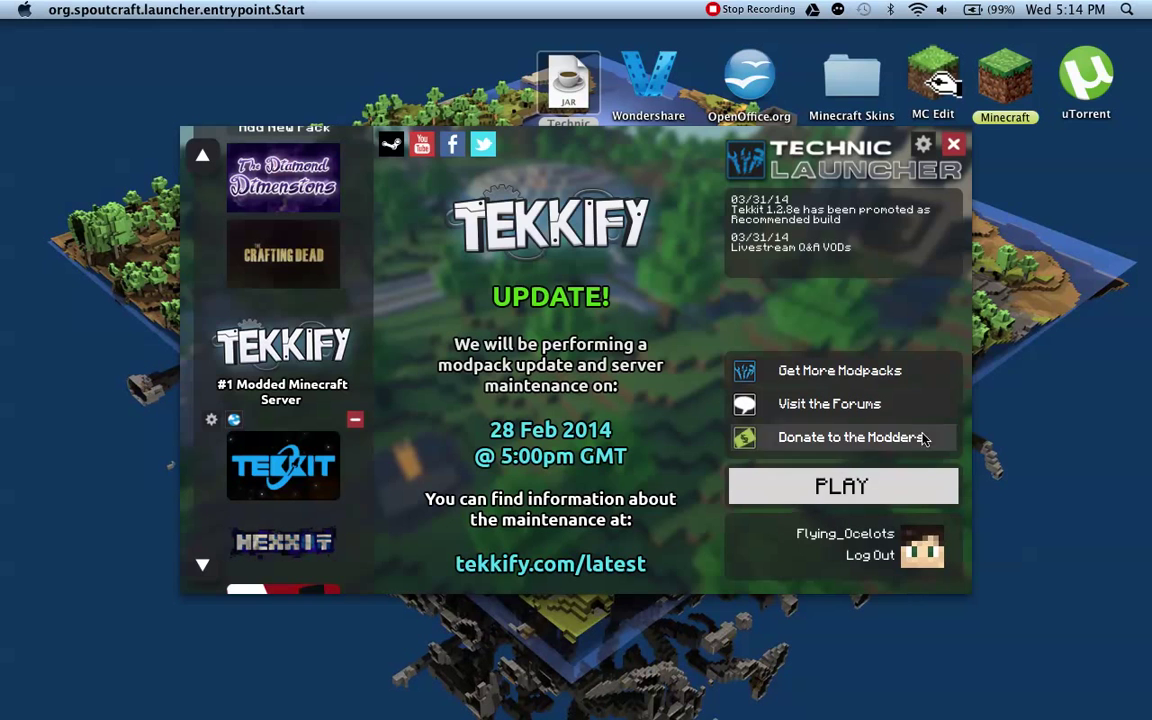
left_click(356, 420)
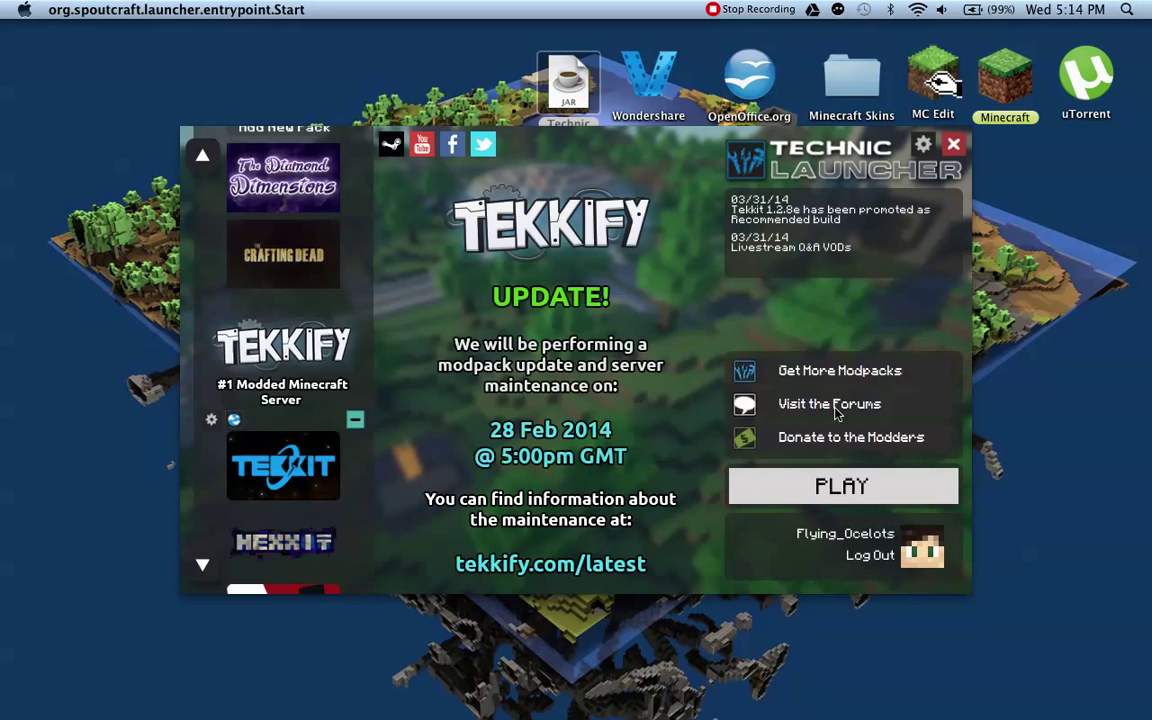
Remove the Tekkify pack from the launcher, confirming with Yes
left_click(357, 419)
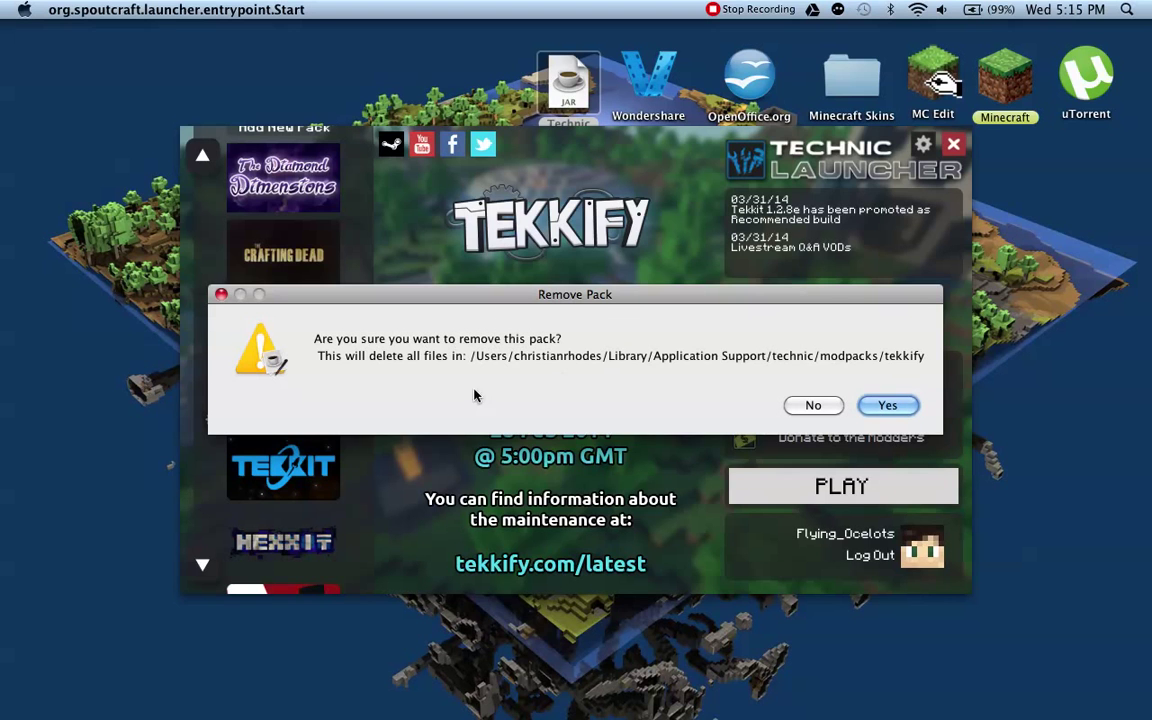
left_click(887, 405)
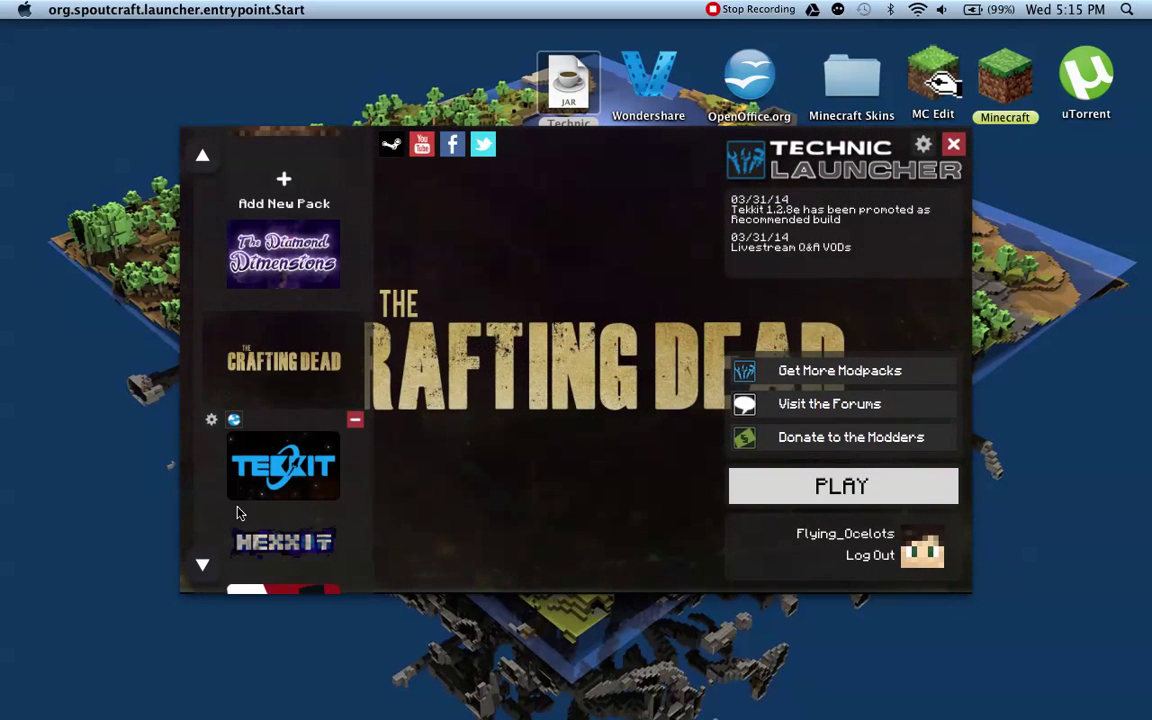
Open The Diamond Dimensions pack's options, which are set to always use recommended builds
left_click(303, 268)
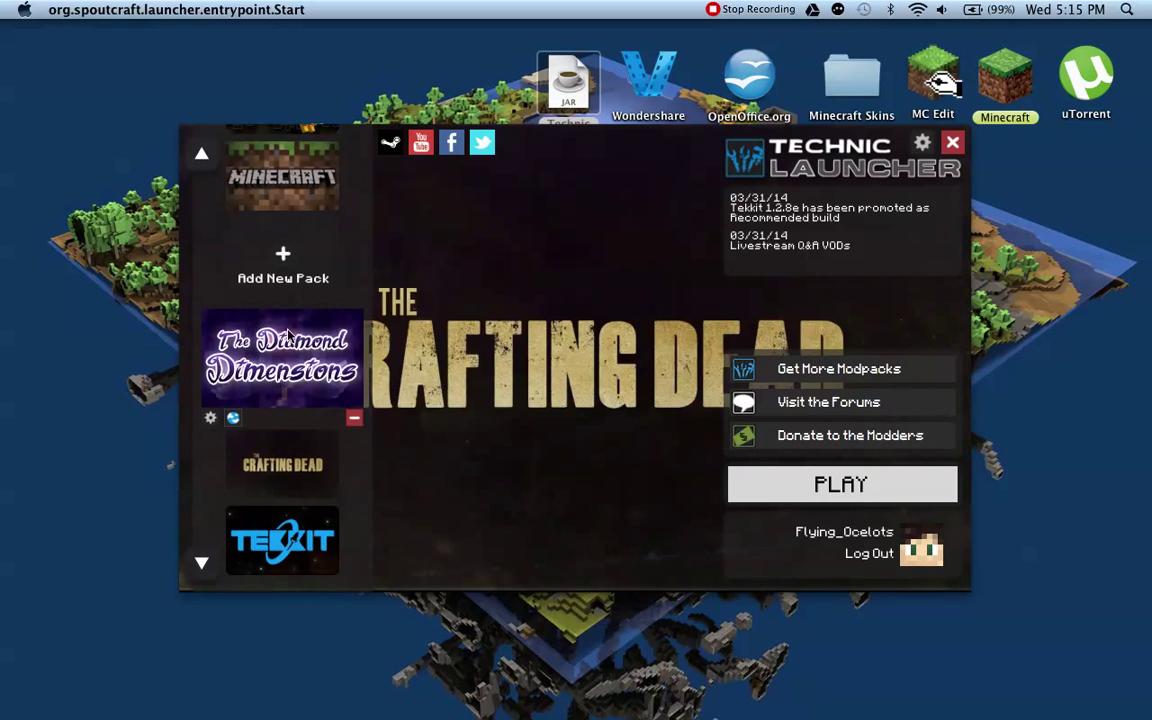
left_click(211, 418)
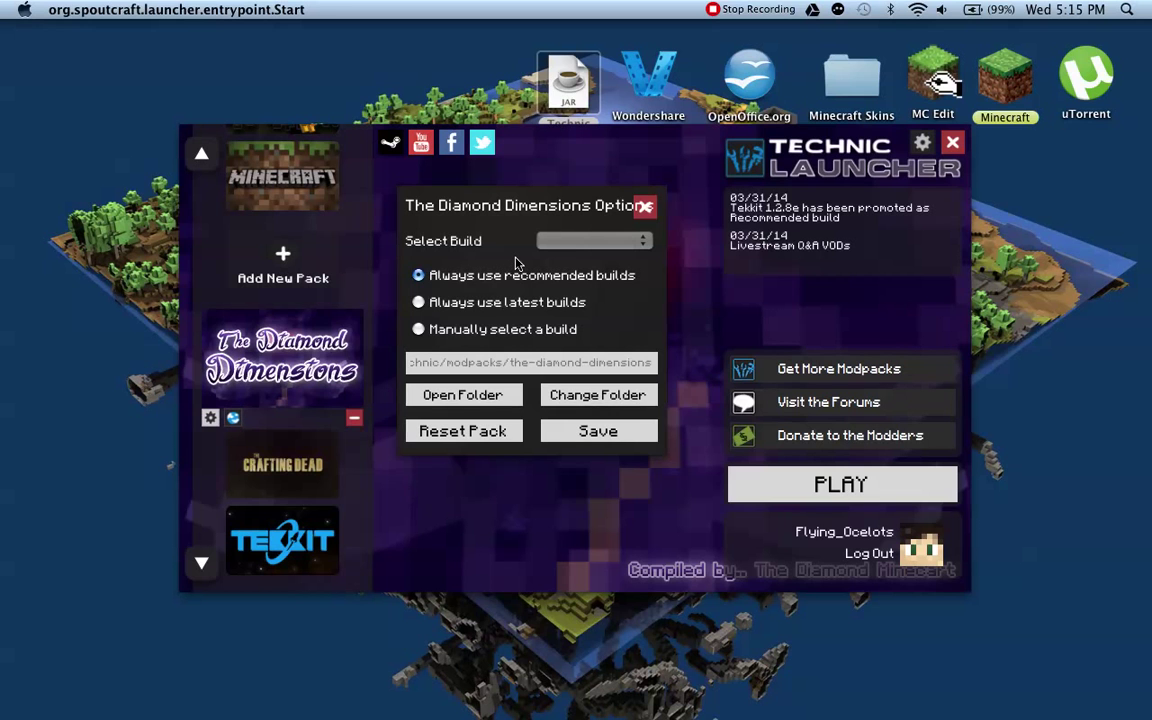
Close The Diamond Dimensions Options dialog and select Add New Pack
left_click(641, 204)
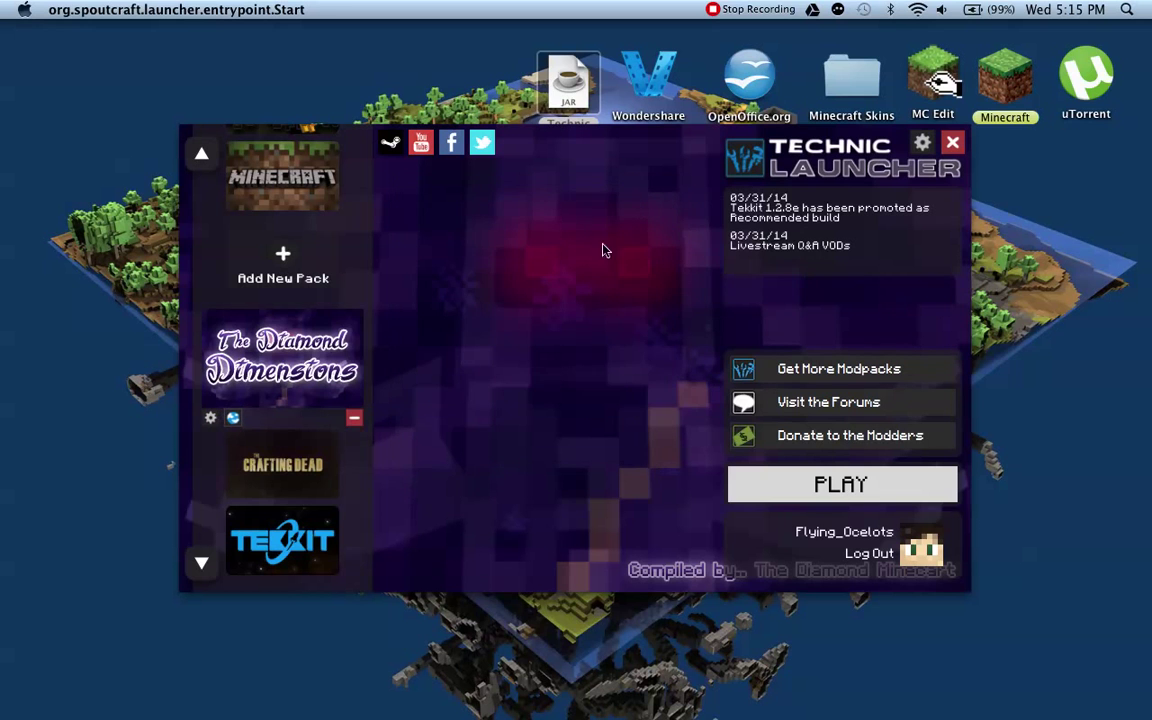
left_click(295, 250)
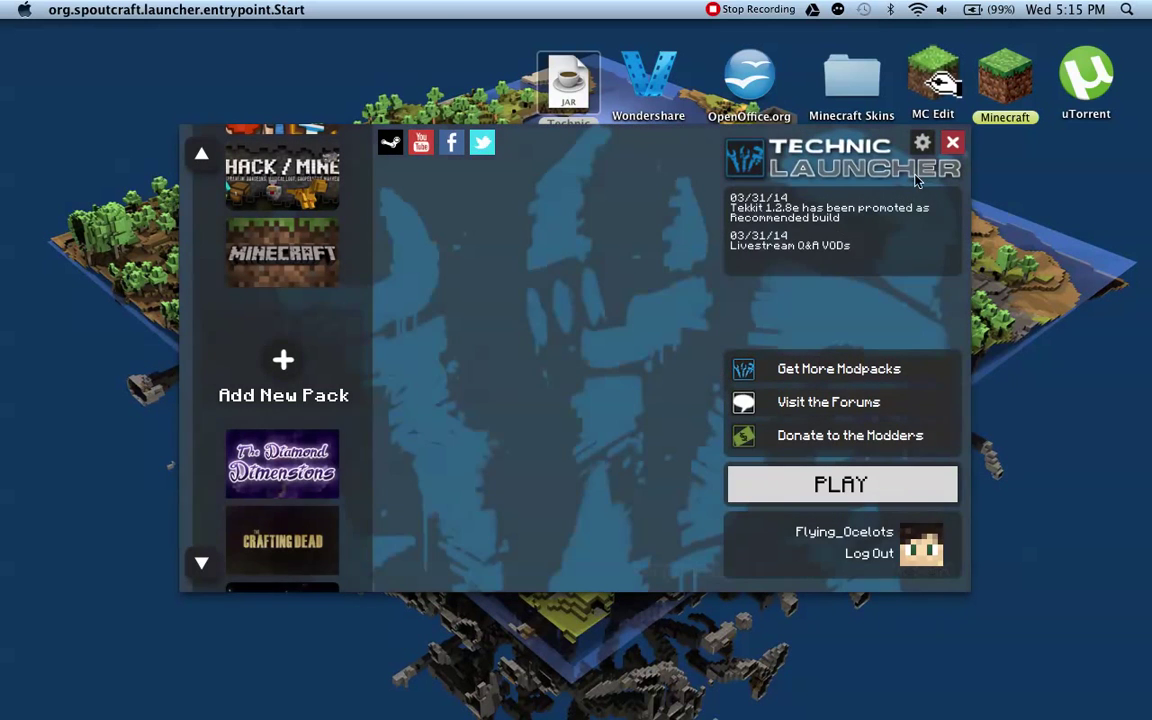
Close Technic Launcher and start Magic Launcher 1.2.5 from the Dock
left_click(951, 142)
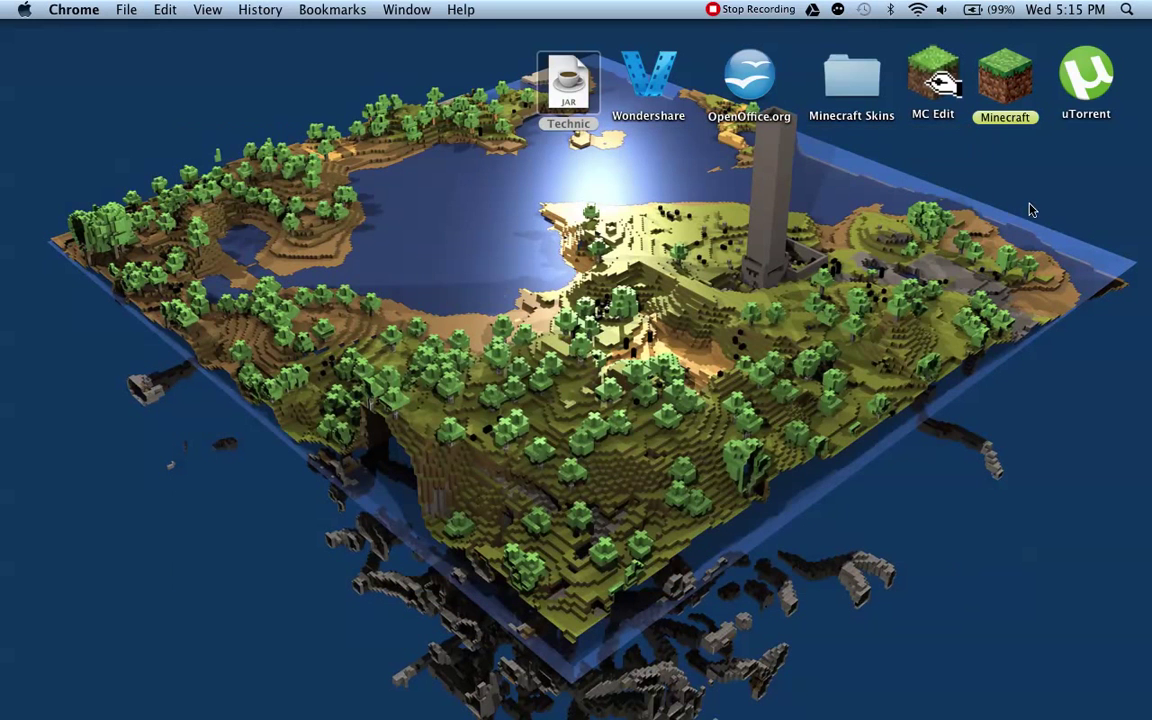
mouse_move(705, 636)
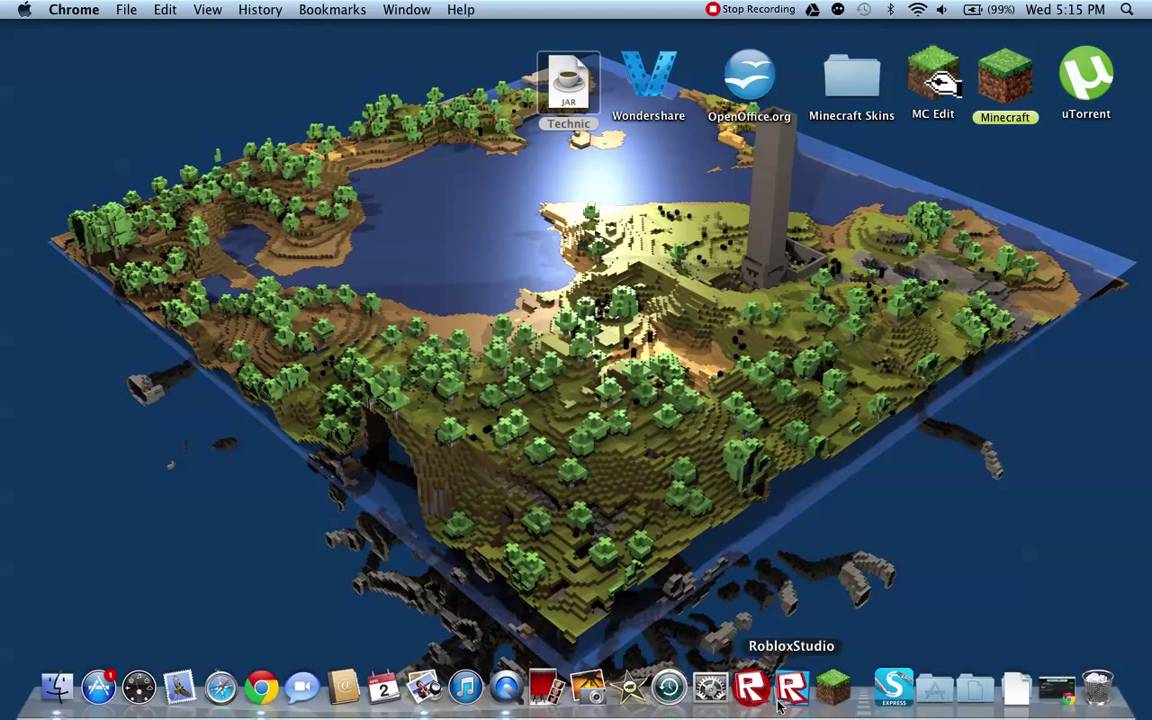
left_click(828, 700)
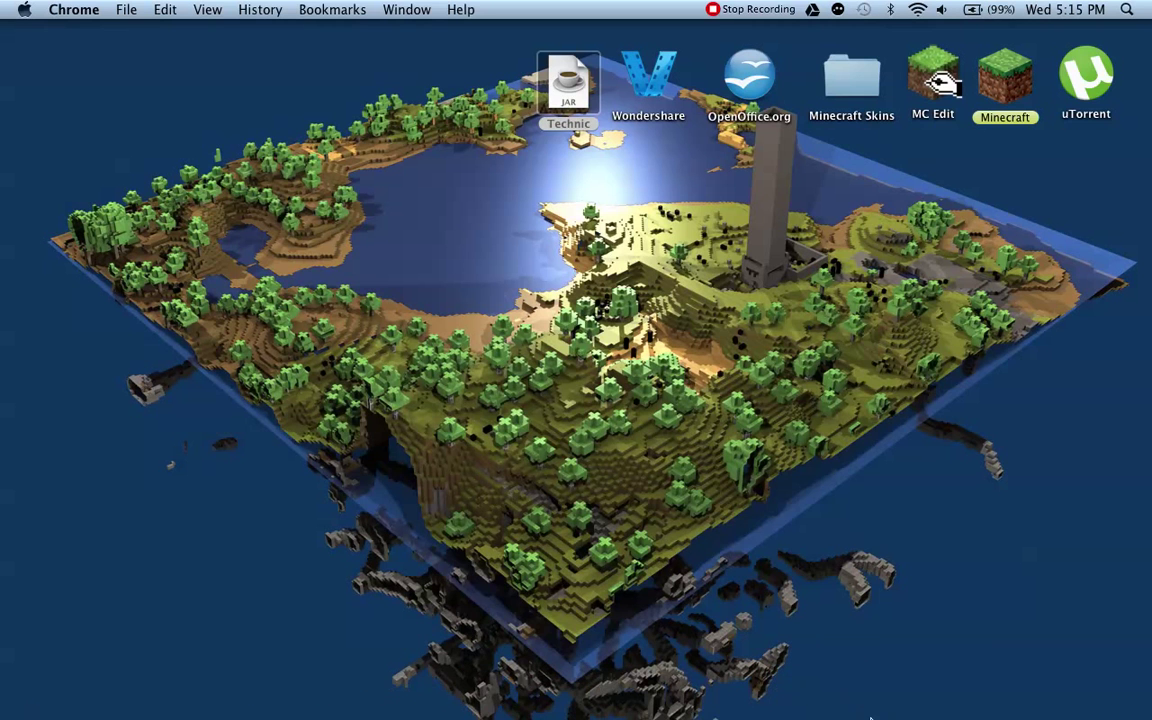
mouse_move(860, 716)
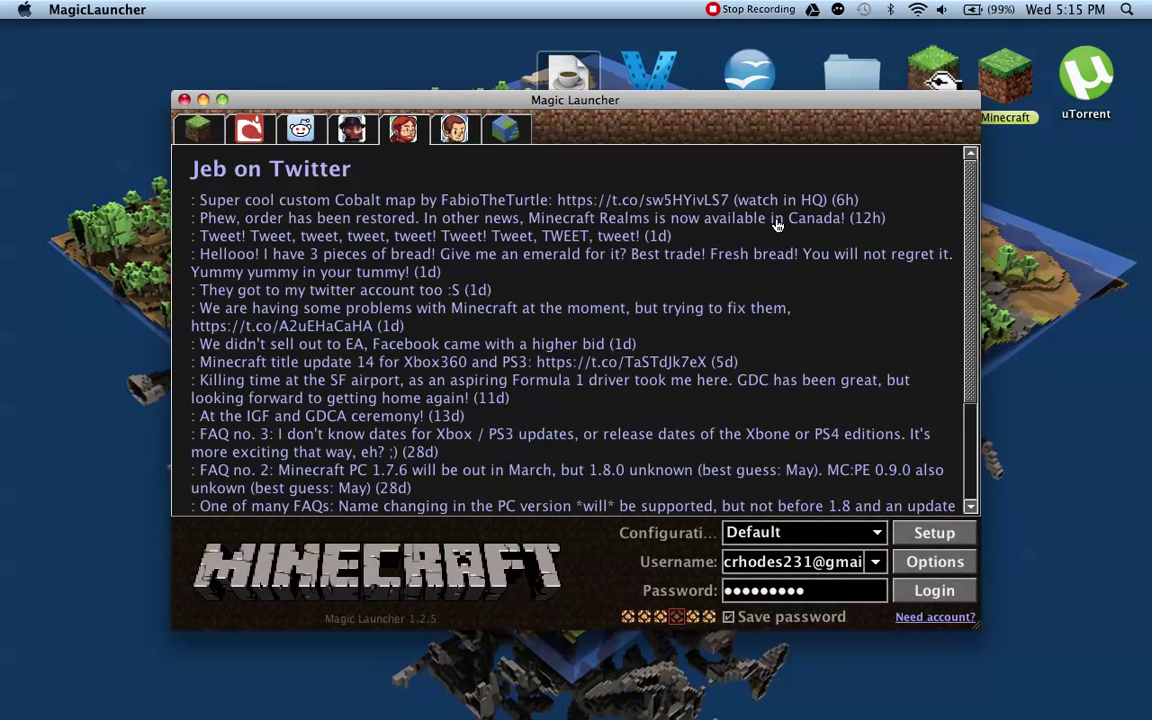
Open the mod Setup window for Magic Launcher's Default configuration
left_click(900, 533)
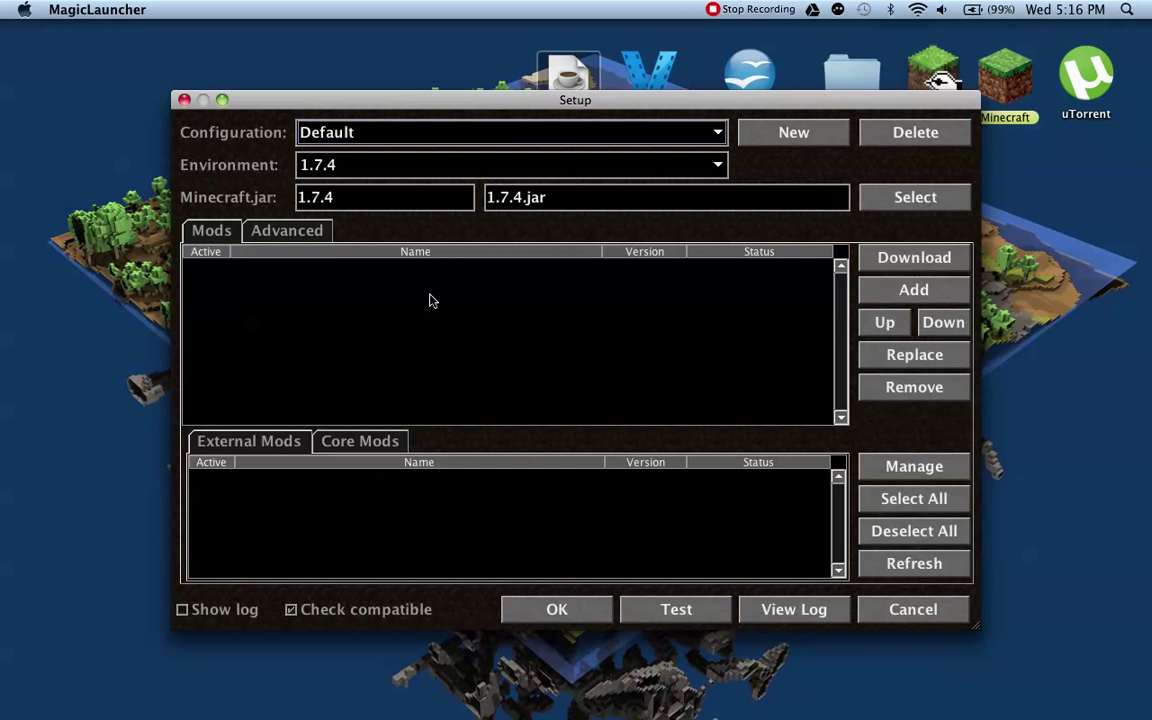
Browse the add-mod file chooser to the minecraft folder and select Too Much Tnt Mod.zip
left_click(922, 299)
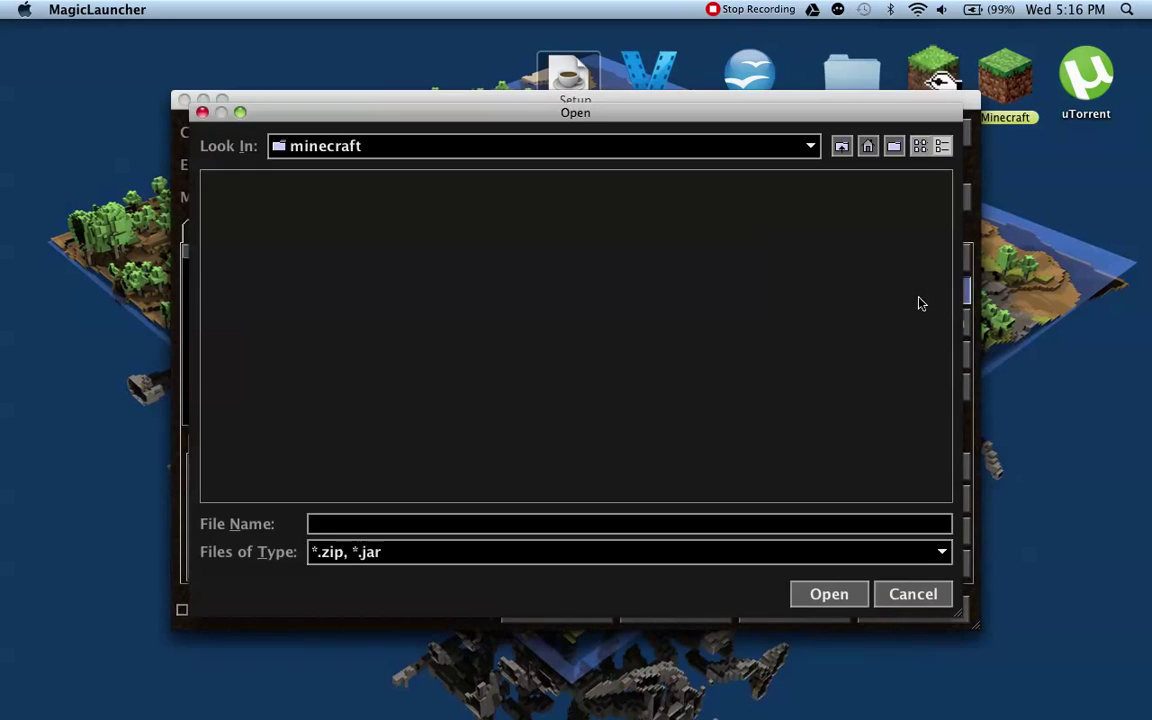
left_click(789, 147)
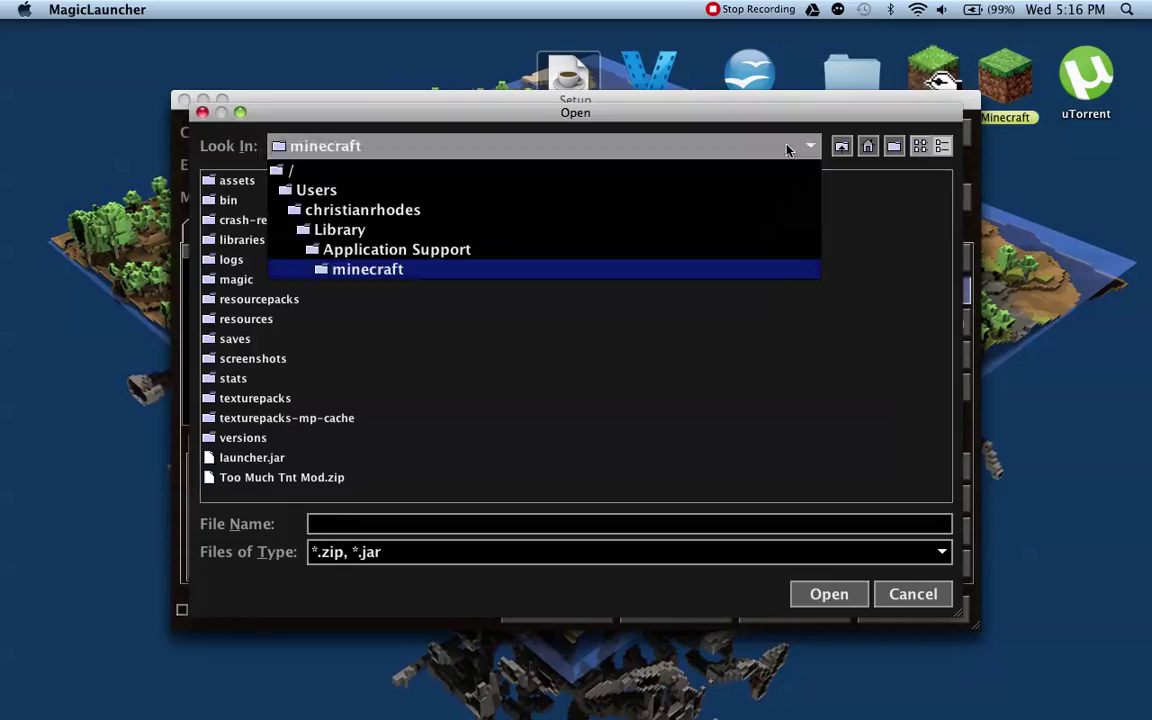
left_click(619, 364)
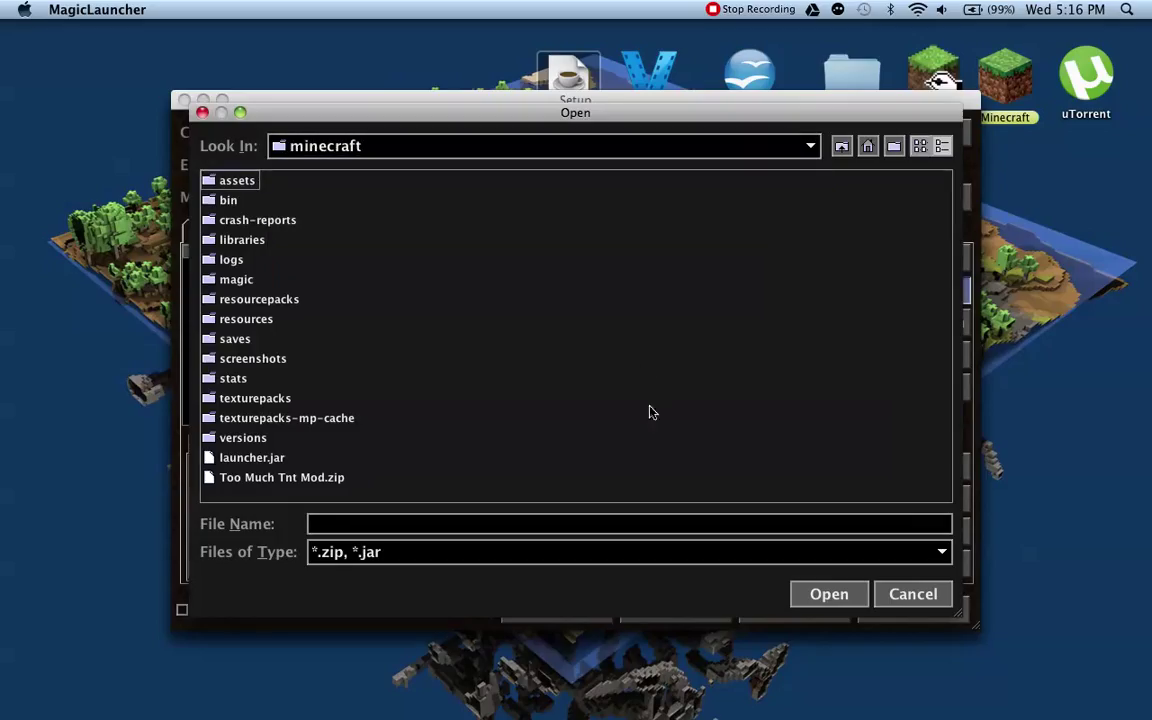
left_click(343, 480)
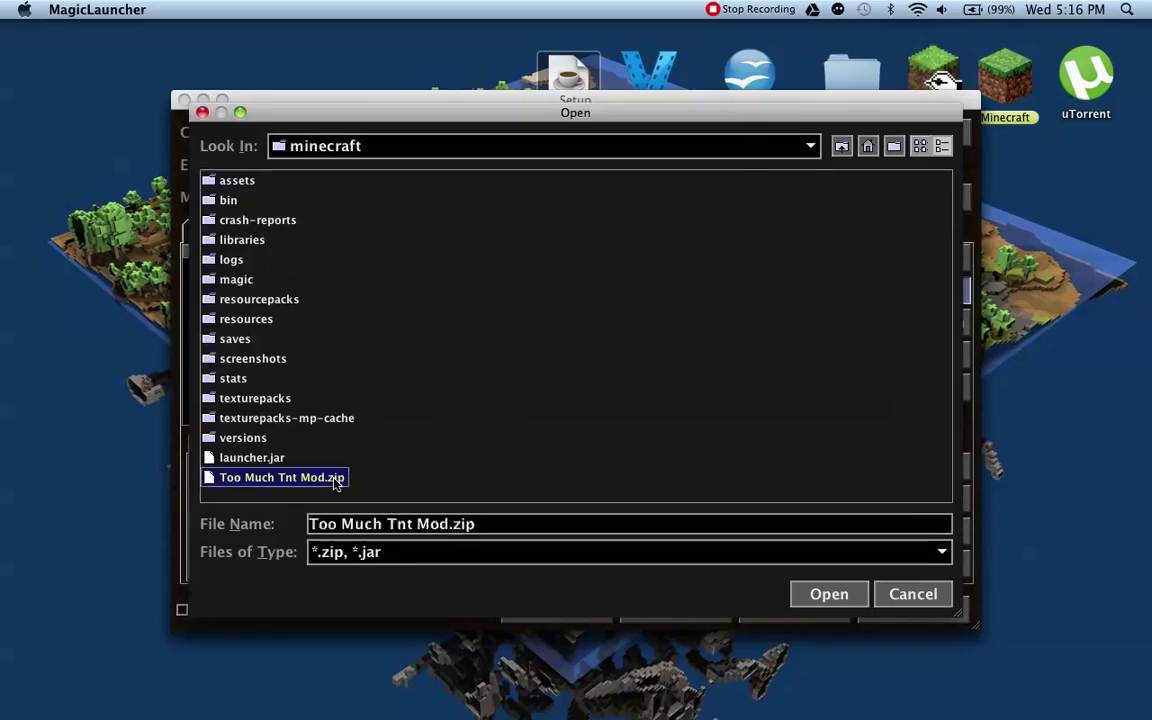
key("BackSpace")
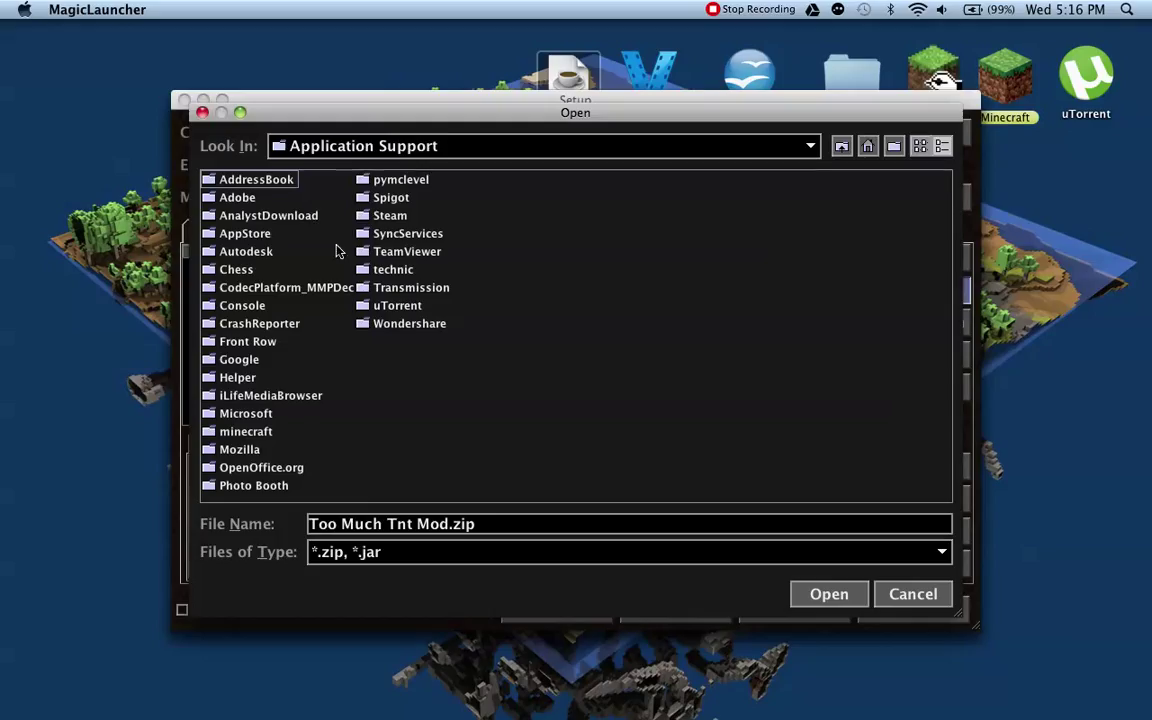
key("Tab")
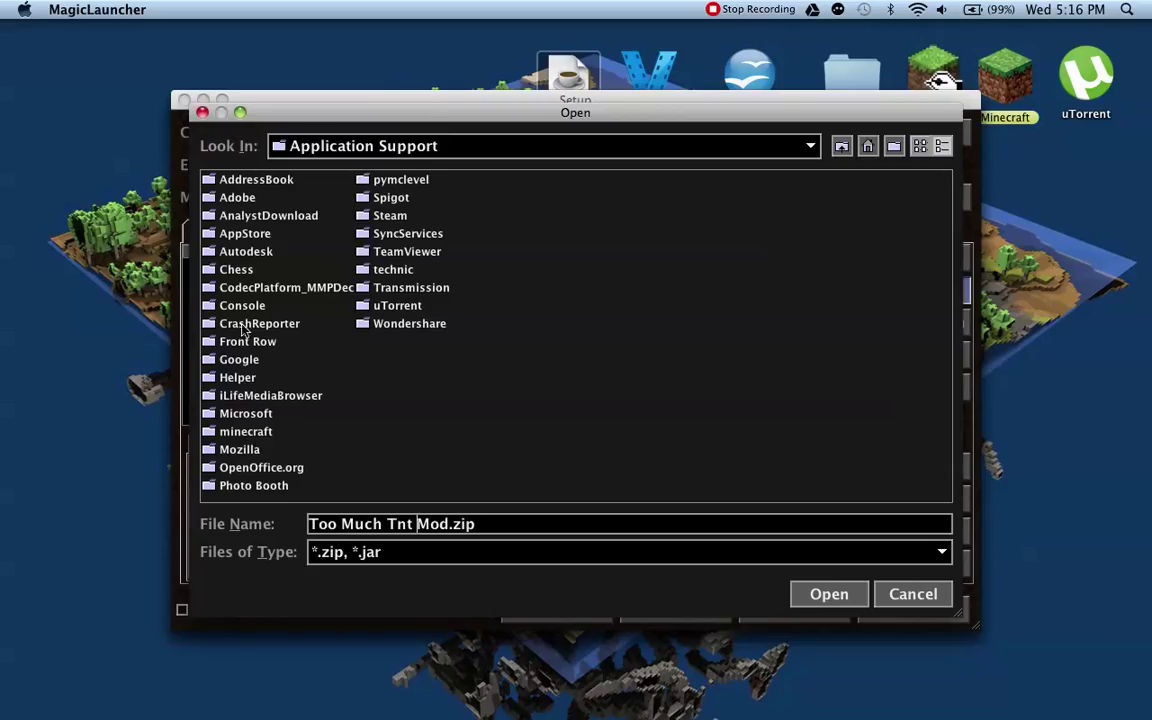
double_click(249, 431)
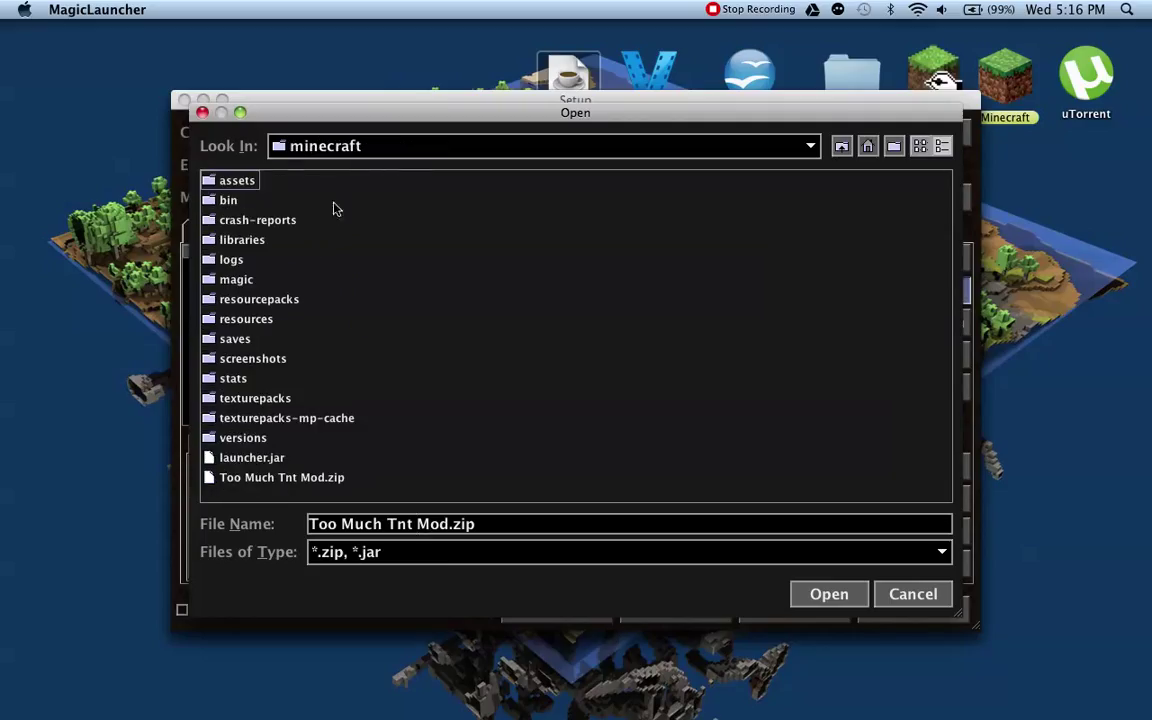
left_click(330, 479)
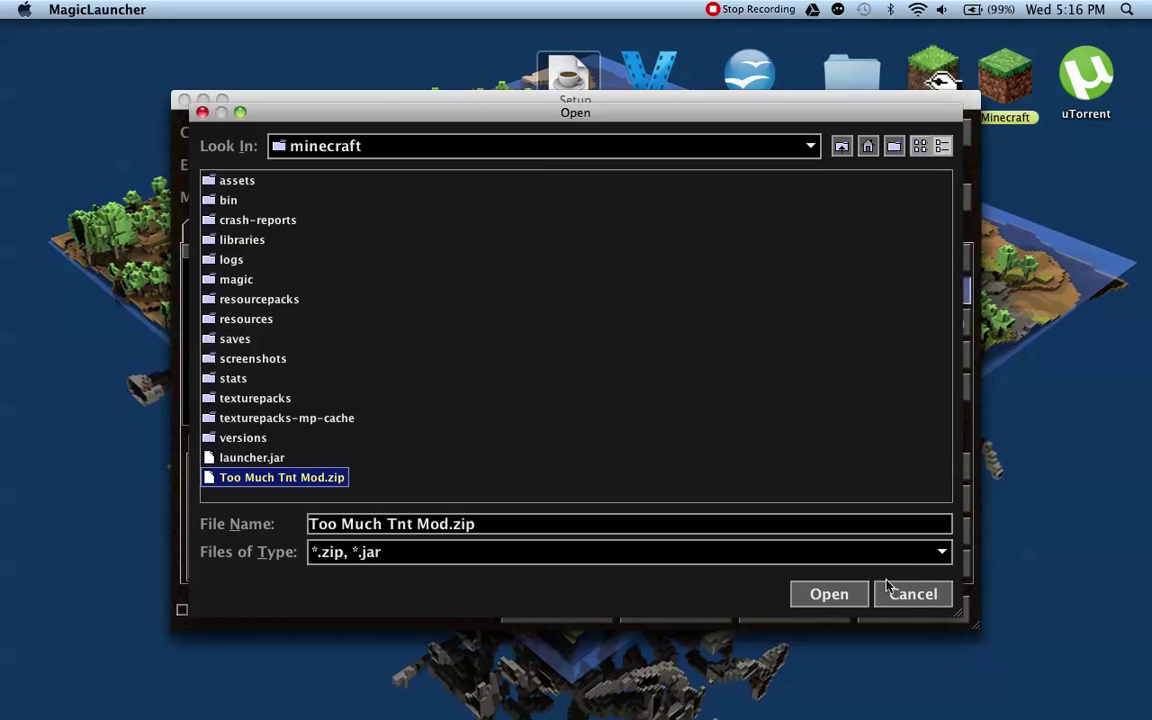
Bring the Open dialog to the front and reposition it up and to the left
left_click(456, 74)
left_click(525, 119)
mouse_move(546, 117)
left_mouse_down()
mouse_move(489, 276)
mouse_move(395, 231)
mouse_move(516, 152)
mouse_move(533, 44)
mouse_move(533, 261)
left_mouse_up()
left_click_drag(450, 267, 419, 159)
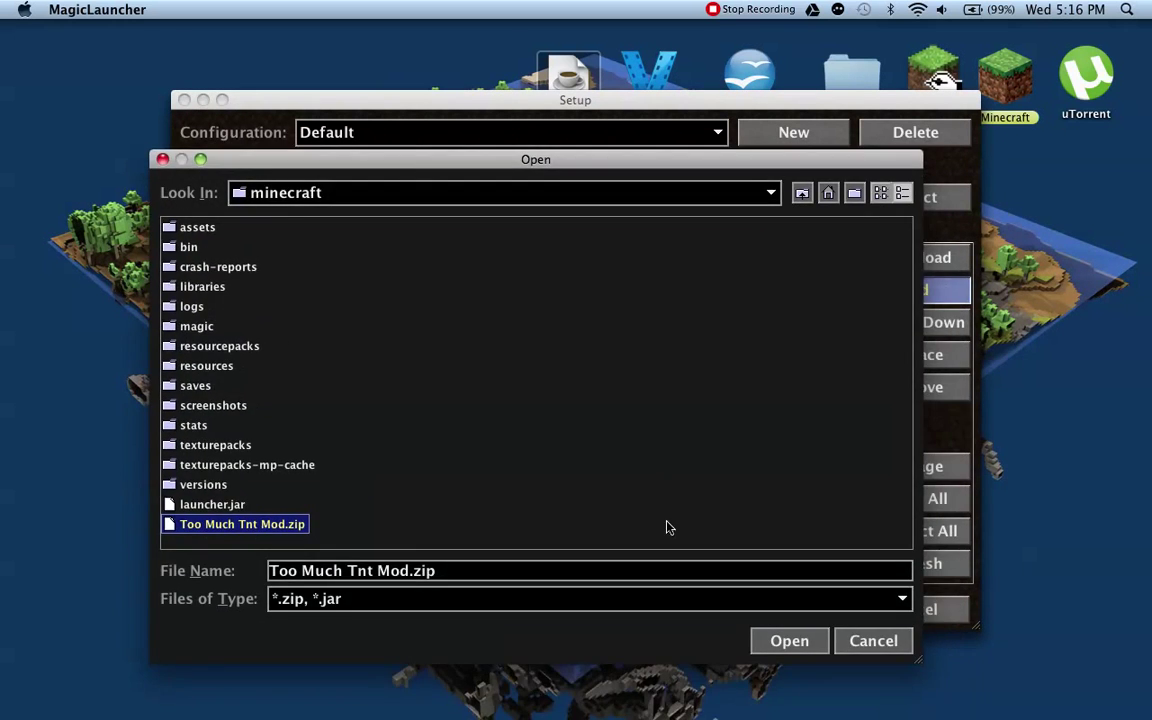
Cancel the file chooser without adding a mod, then cancel the Setup window
left_click(866, 640)
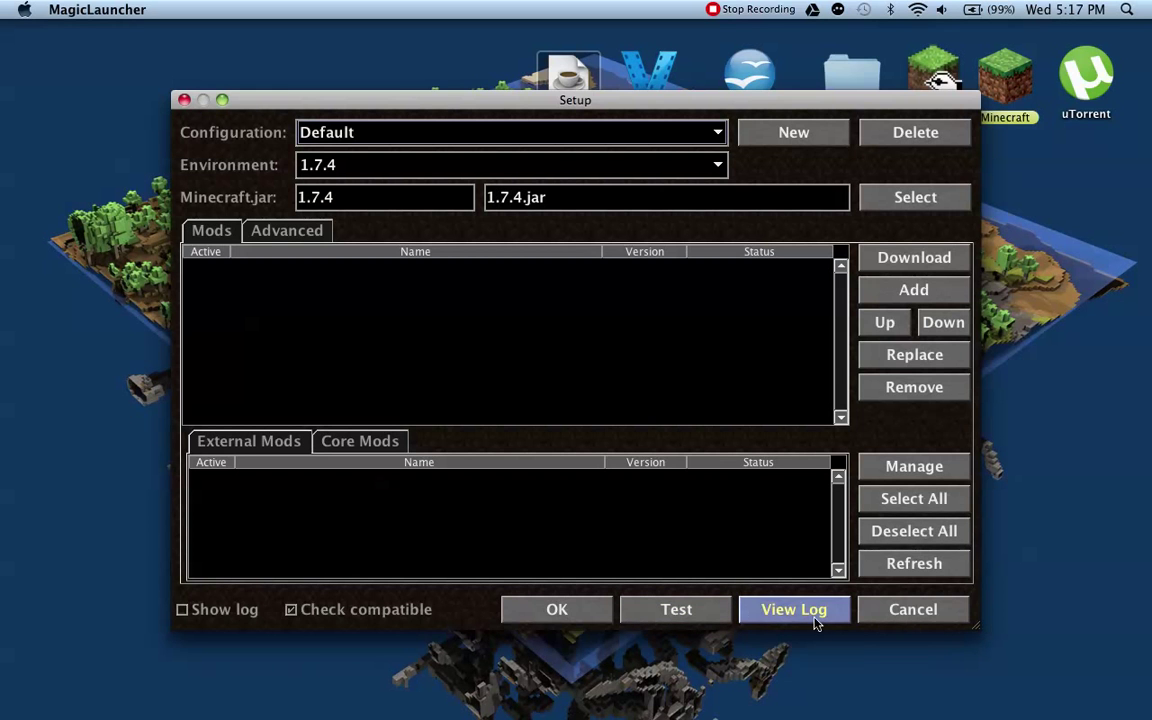
left_click(918, 609)
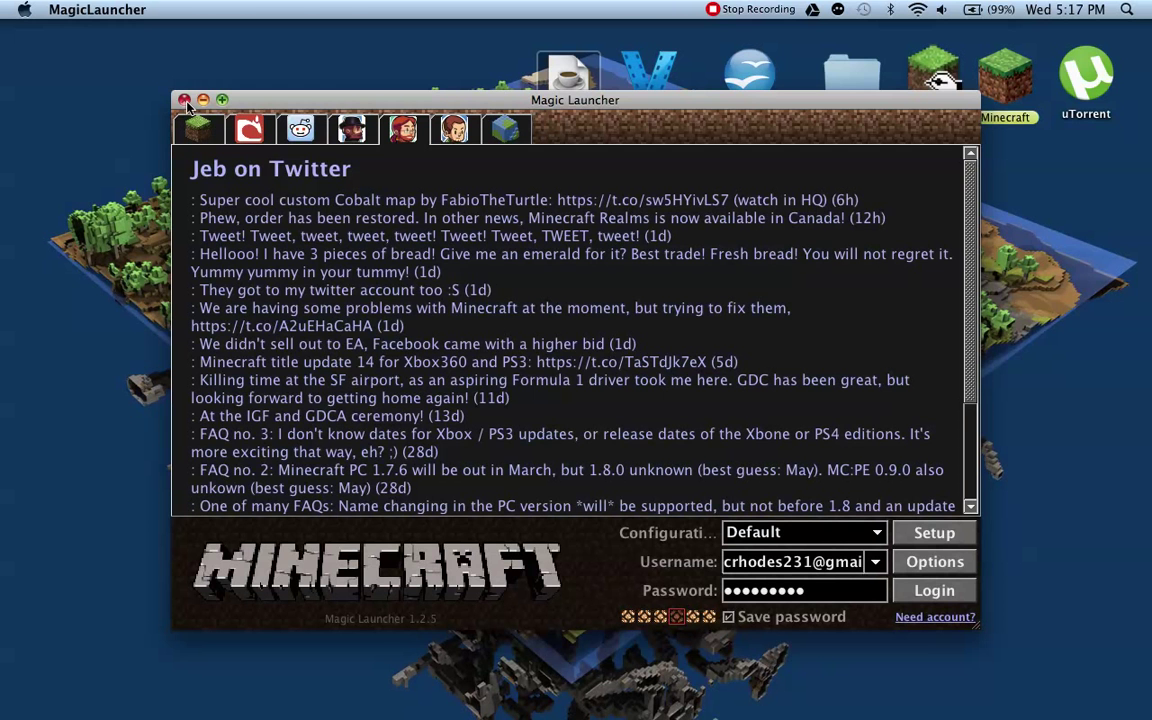
Close Magic Launcher, reopen Technic Launcher, and quit Google Chrome
left_click(185, 100)
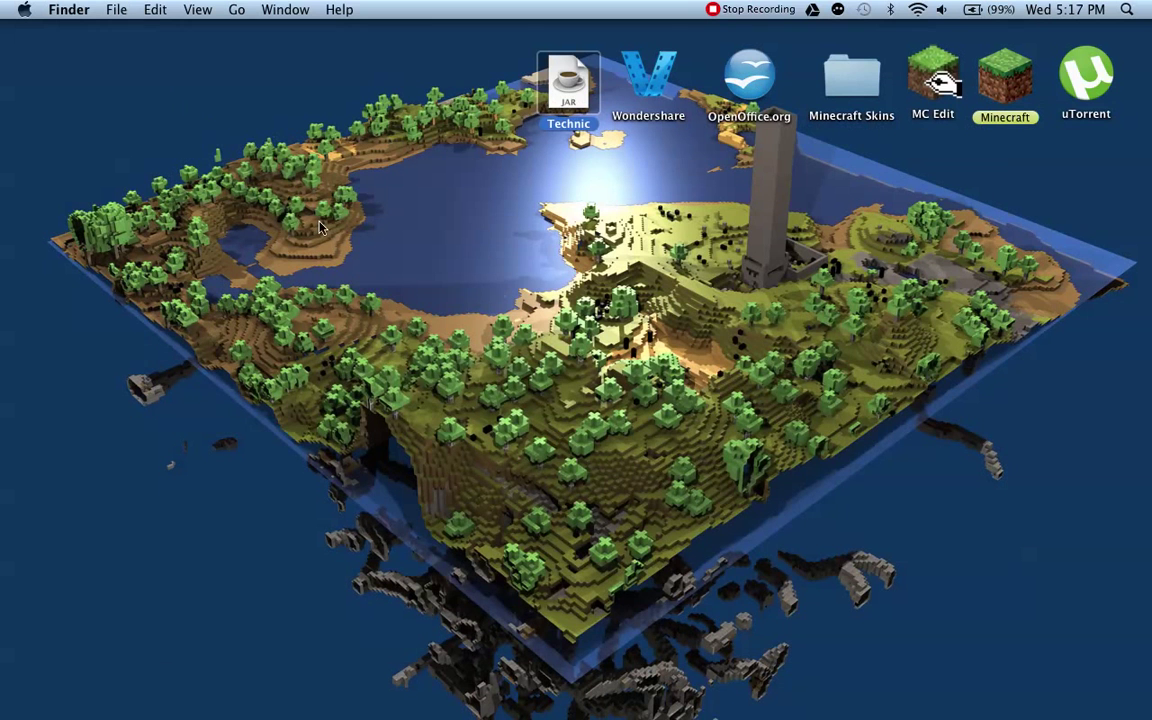
left_click(566, 98)
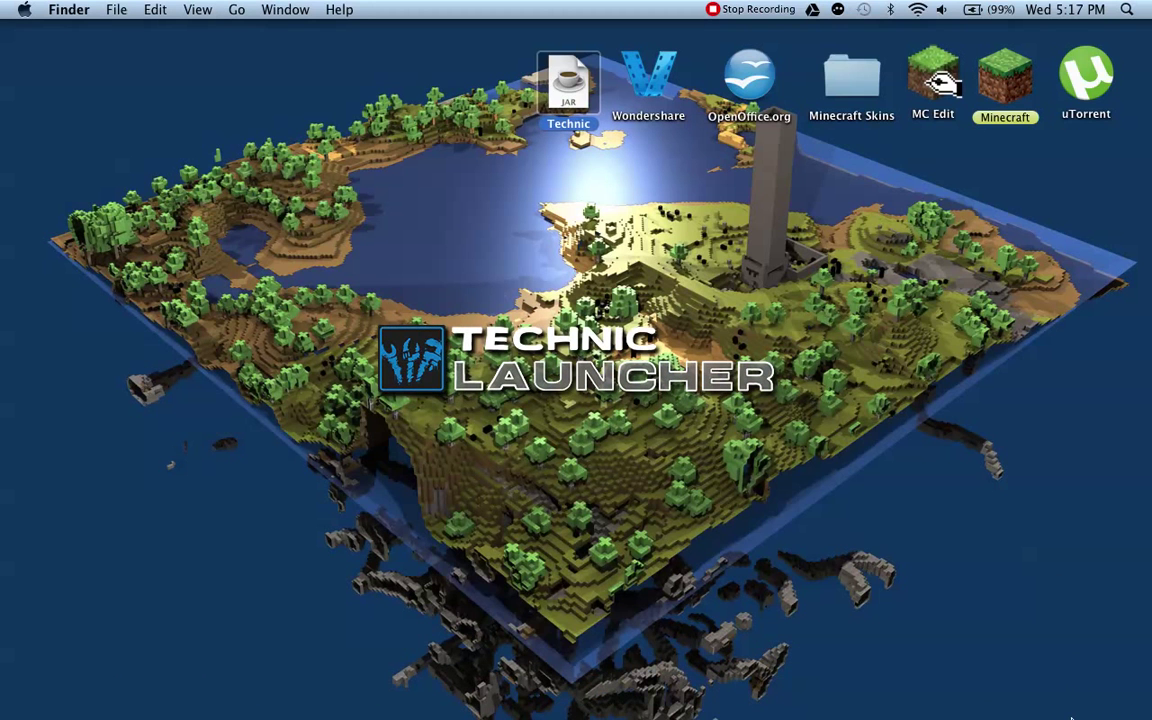
left_click(985, 690)
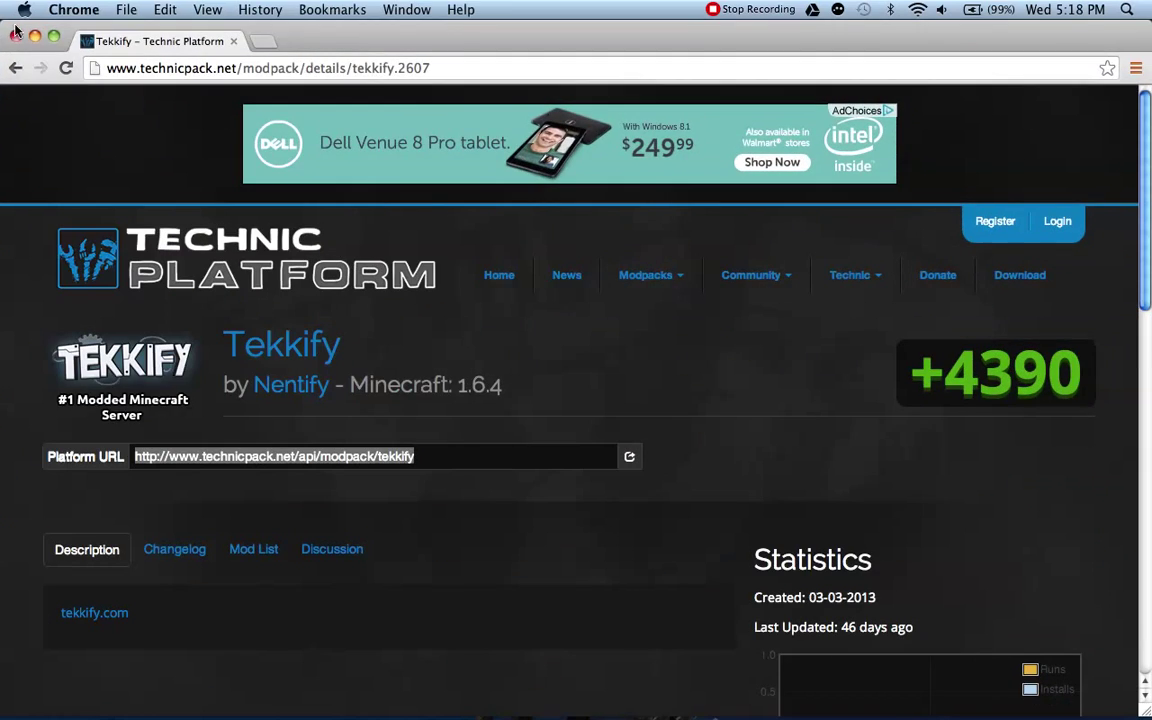
key("super+w")
left_click(74, 9)
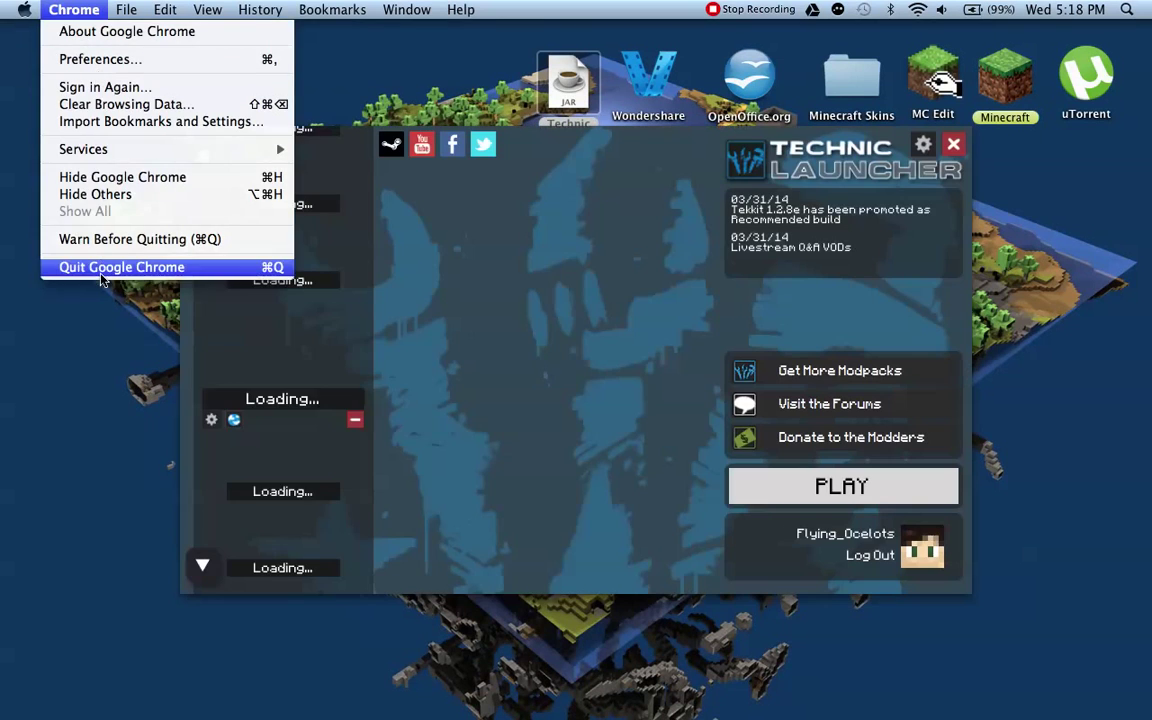
left_click(101, 272)
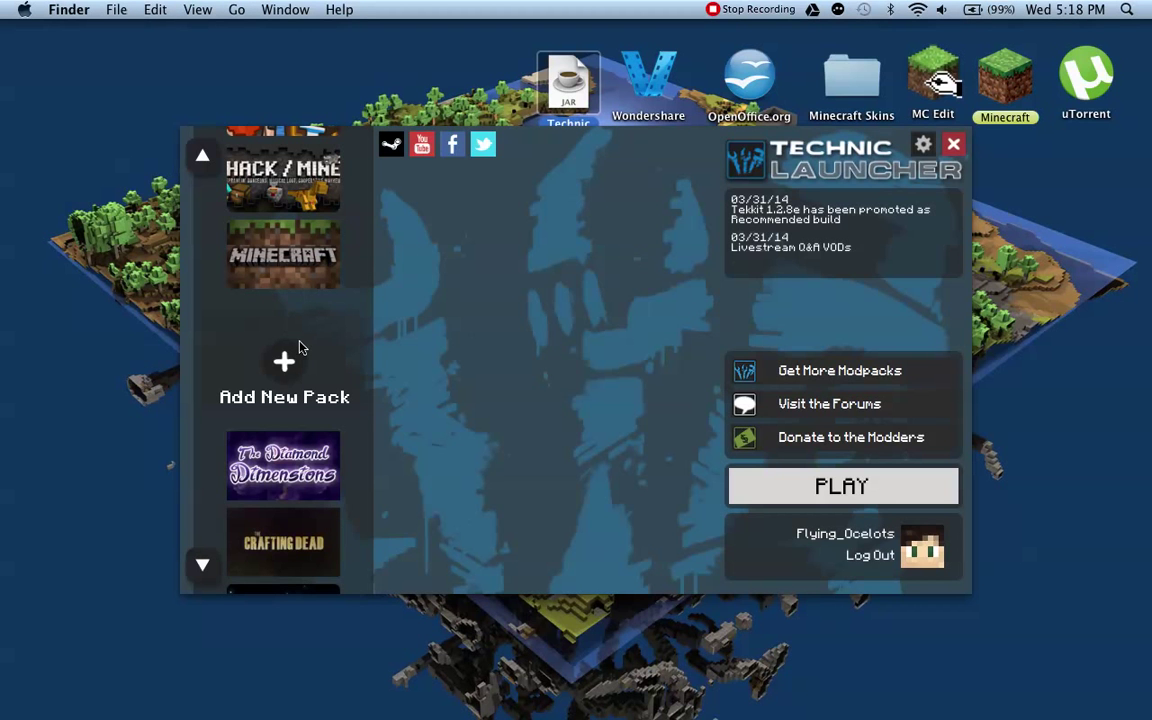
Scroll the Technic modpack list up and down to reach The Diamond Dimensions
scroll(298, 347, "down", 4)
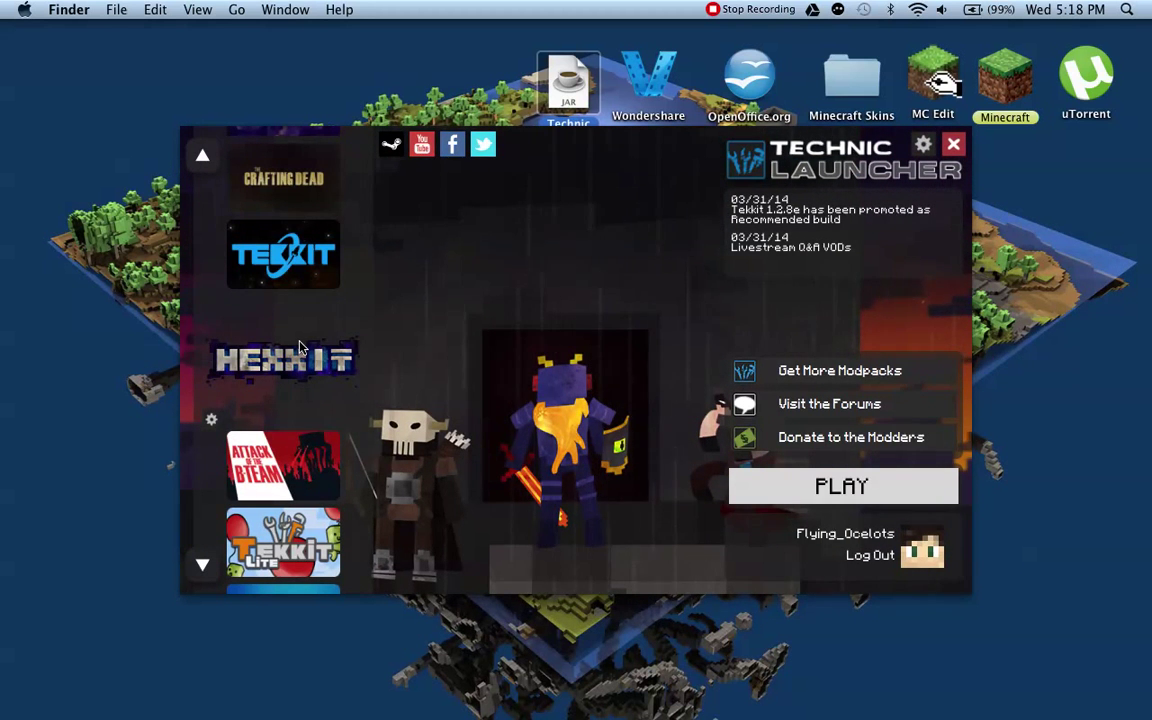
scroll(300, 345, "up", 3)
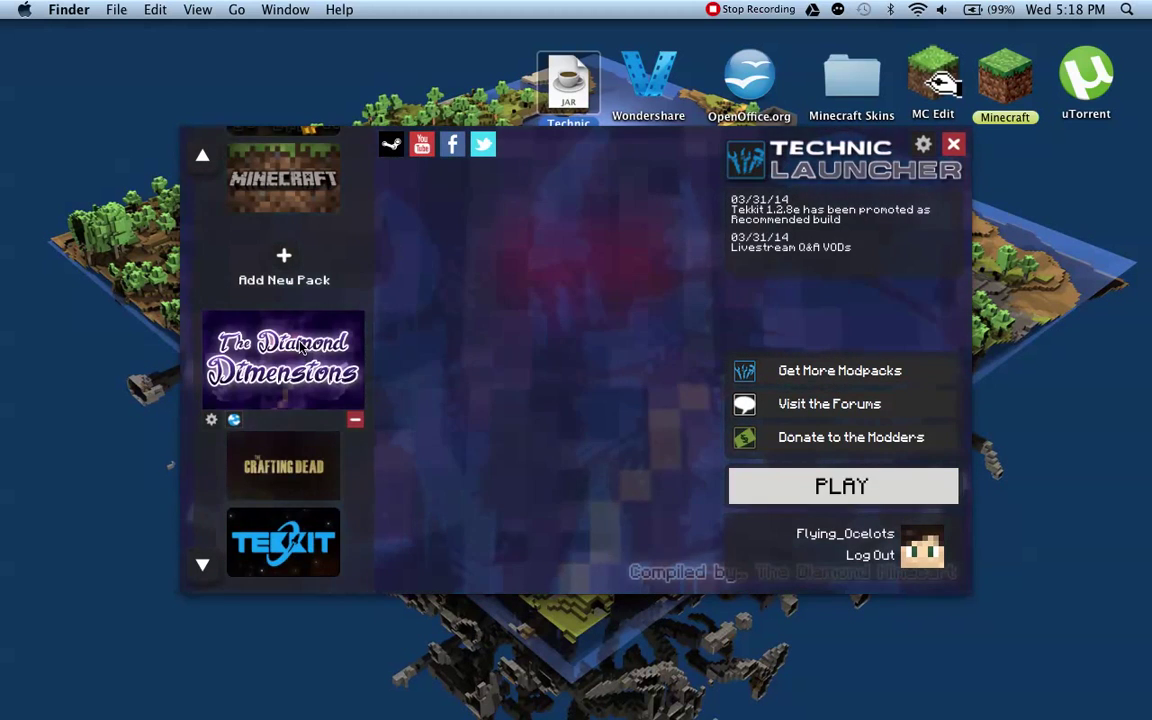
scroll(300, 345, "up", 2)
scroll(300, 345, "down", 2)
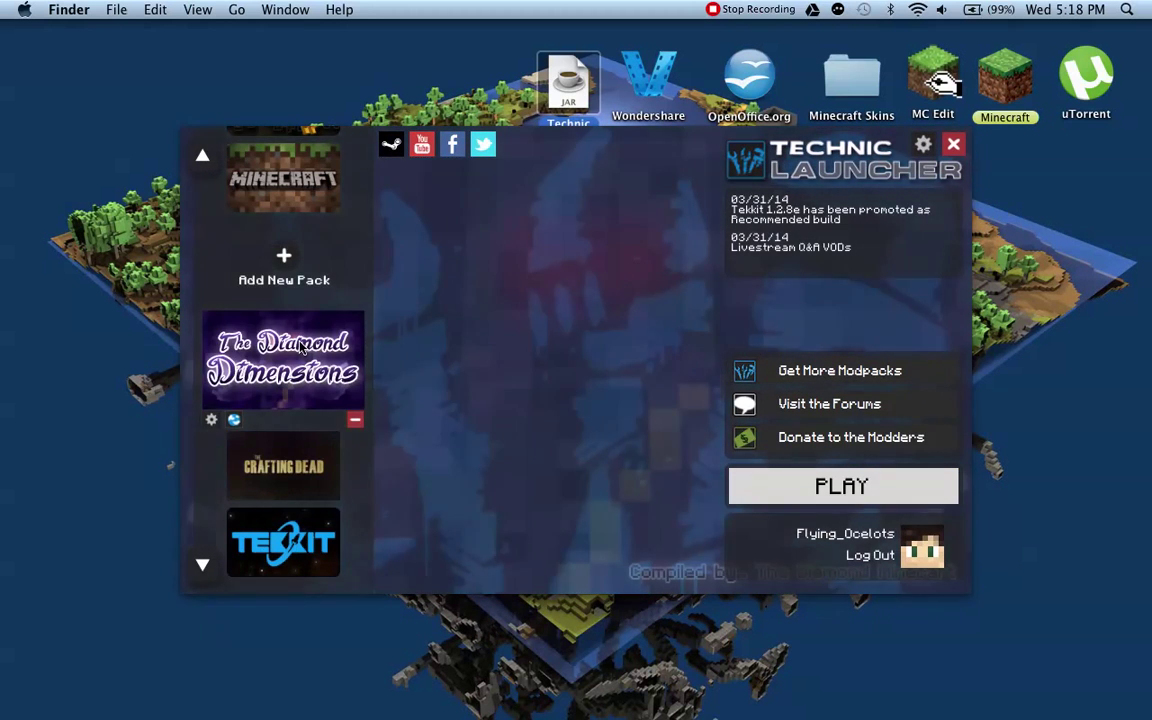
scroll(300, 345, "down", 3)
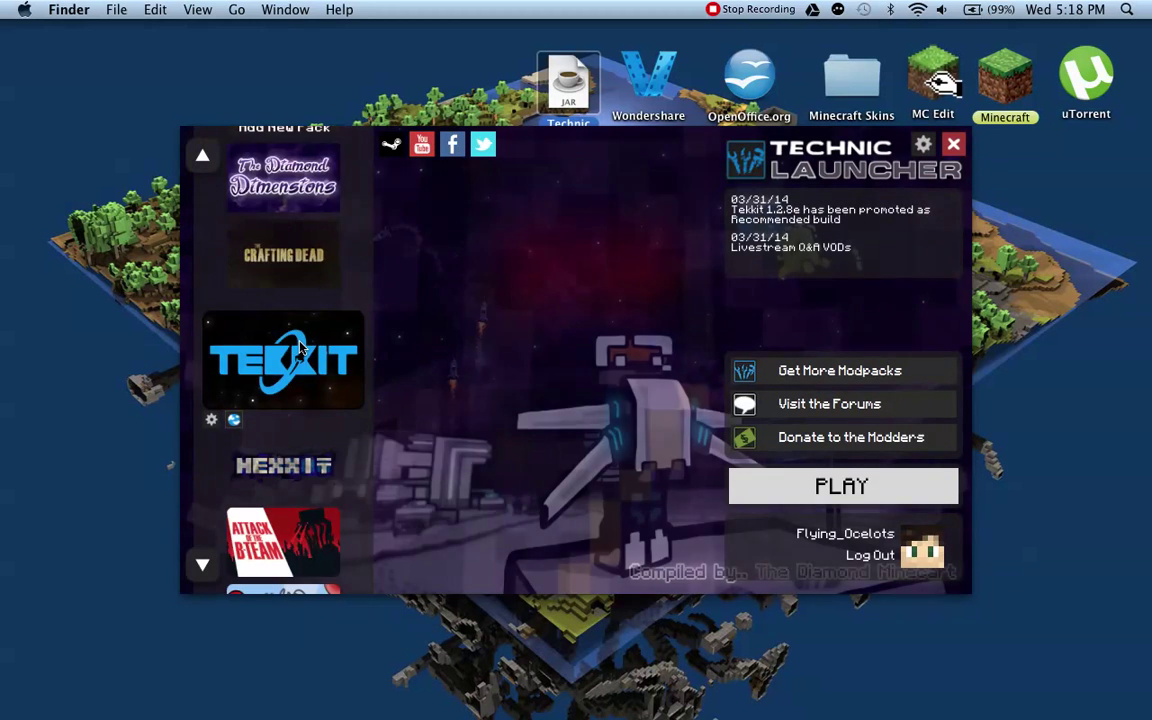
scroll(298, 346, "up", 3)
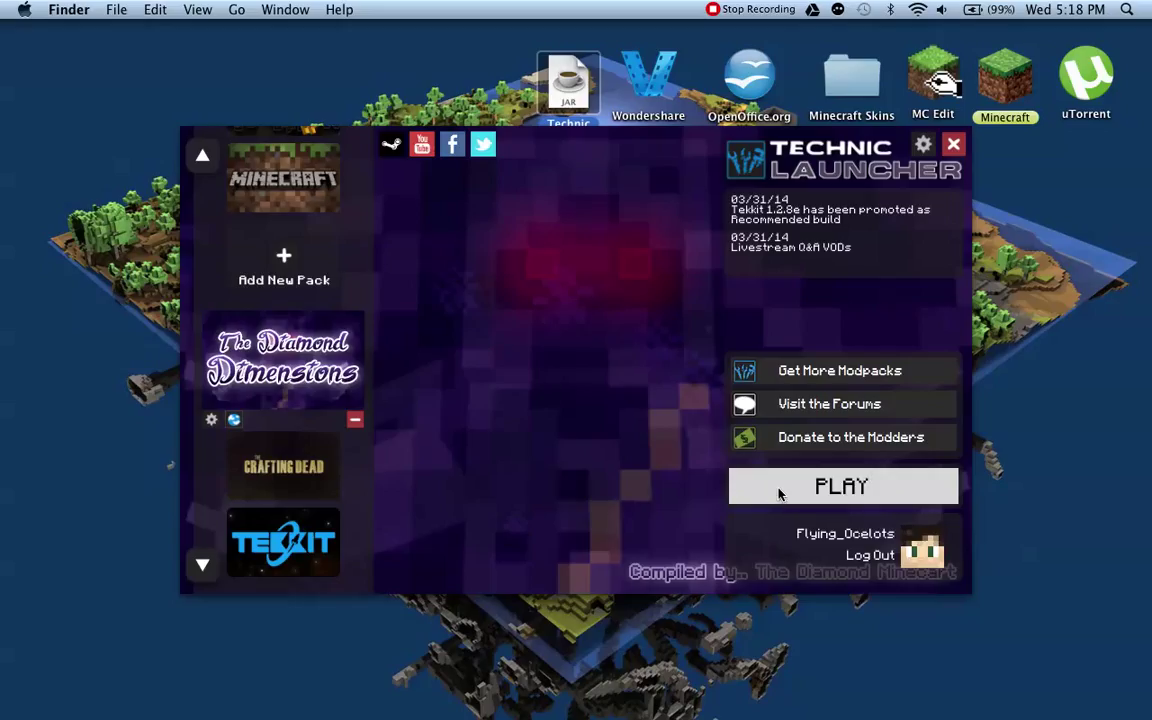
Launch The Diamond Dimensions and move the FML setup progress box to the screen centre
left_click(812, 485)
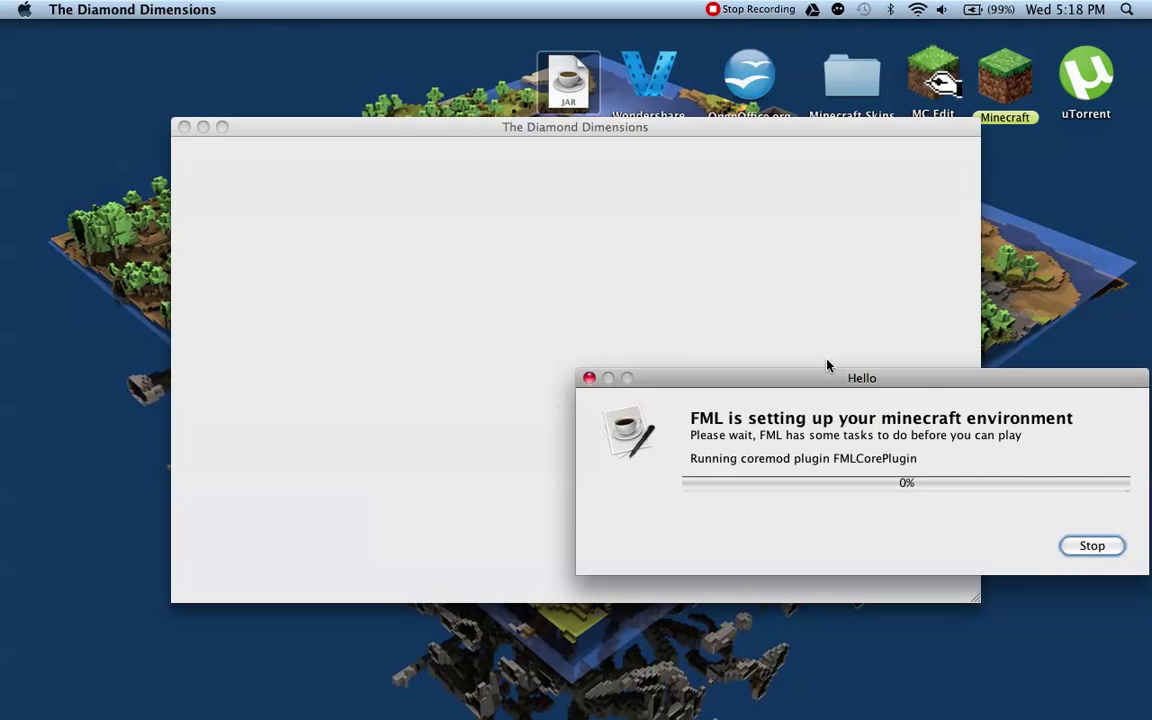
left_click(1042, 379)
left_click_drag(1042, 379, 835, 304)
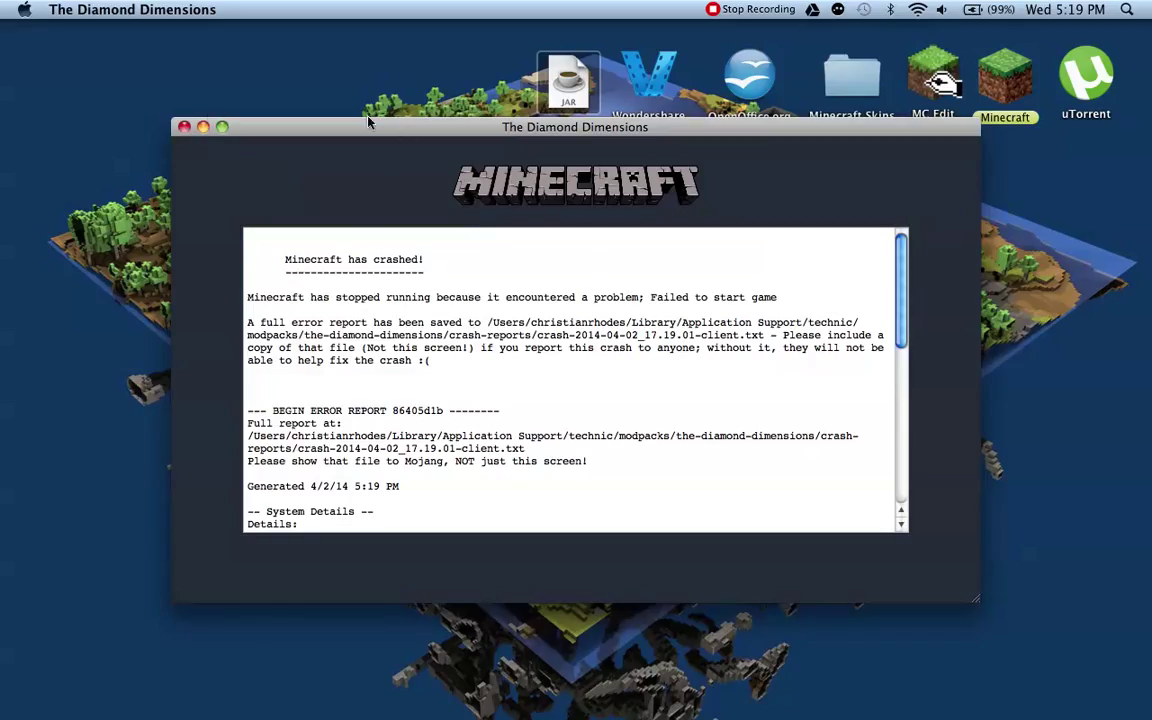
Close the crash report, browse the modpack list, then quit Technic Launcher
left_click(184, 127)
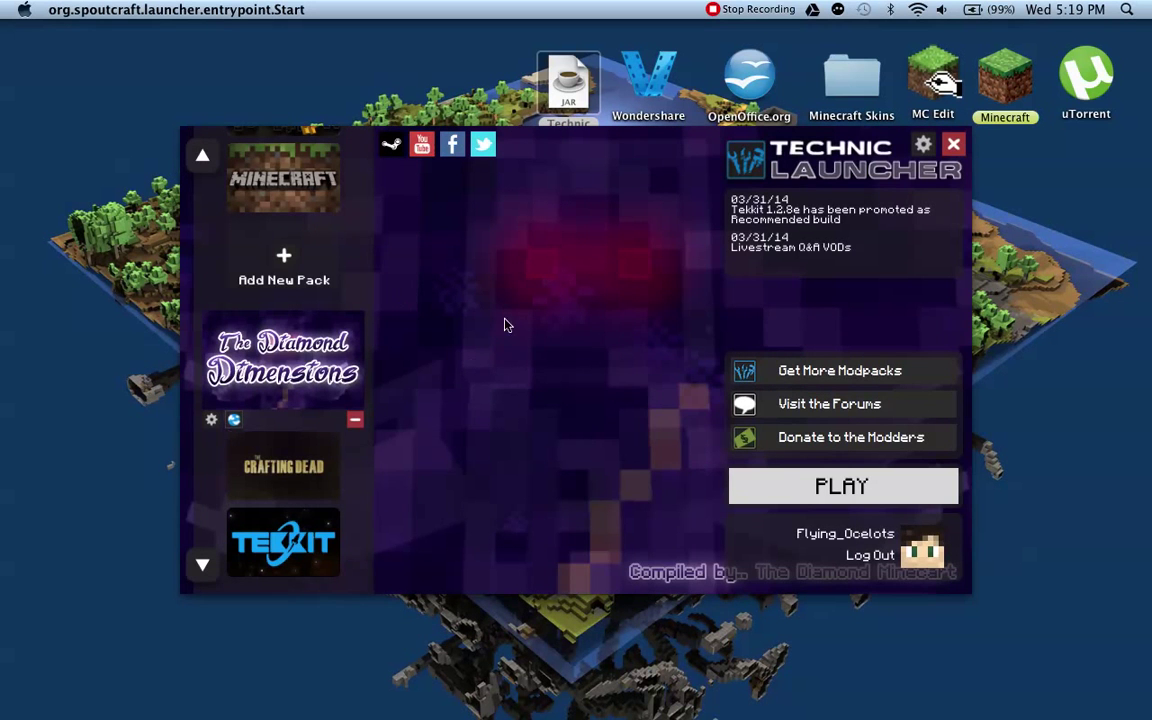
key("Up")
key("Up")
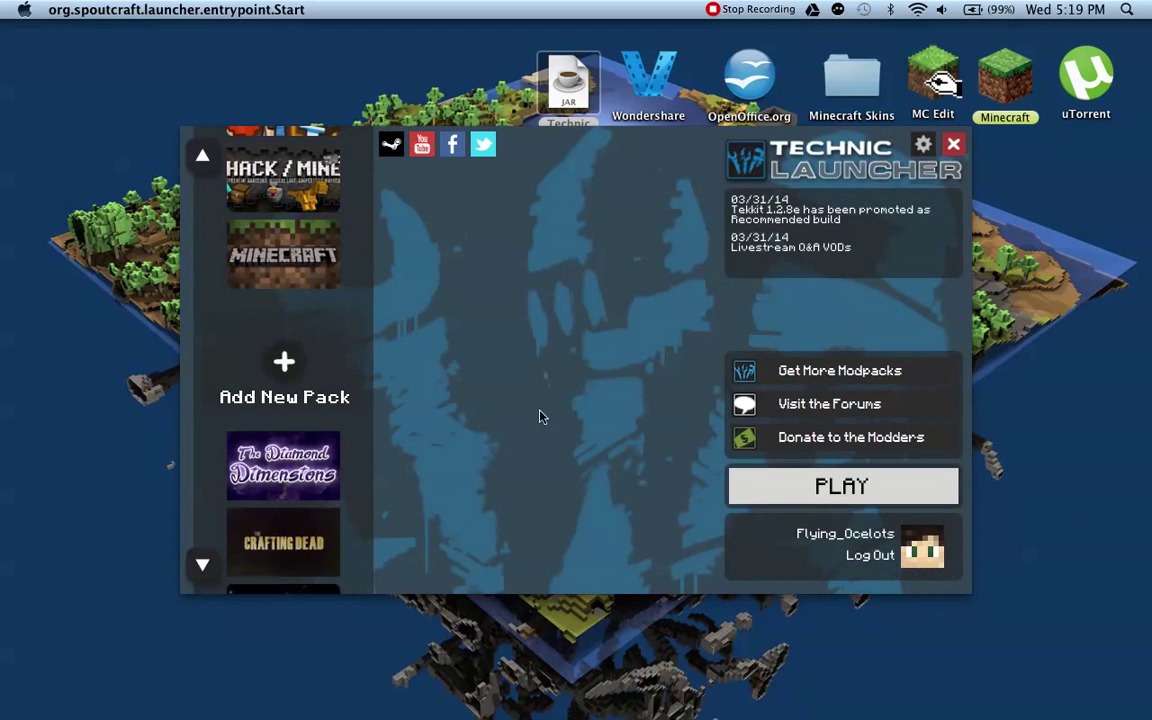
scroll(314, 399, "down", 6)
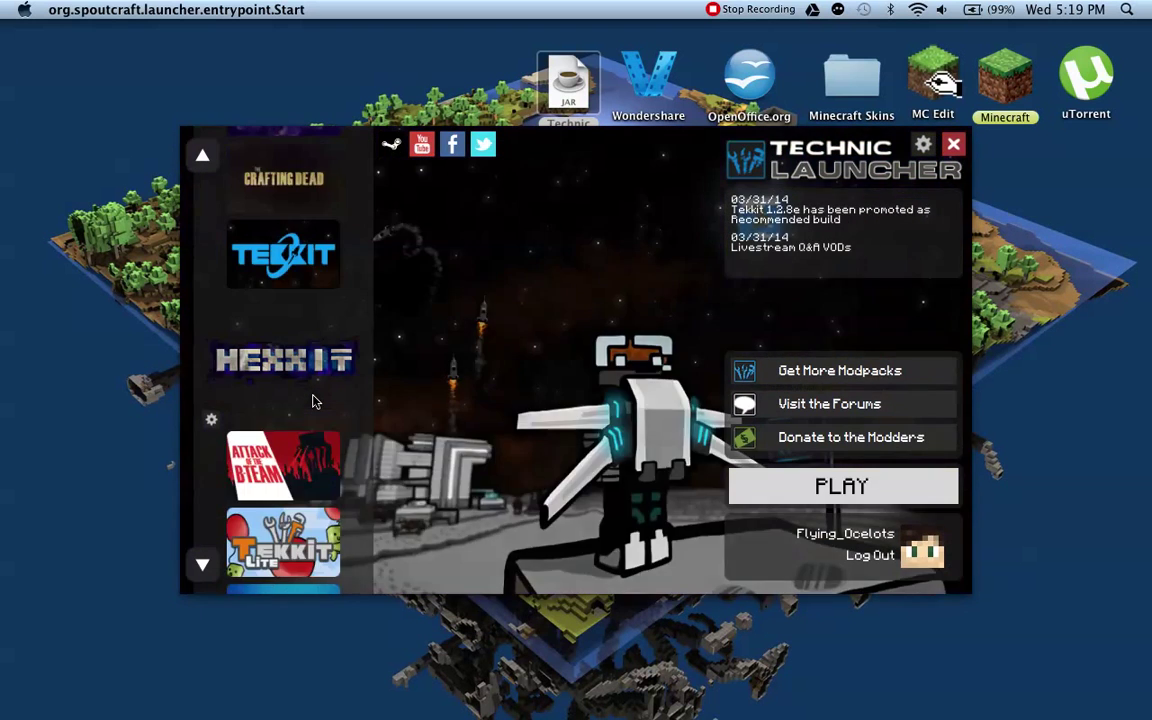
scroll(314, 399, "up", 1)
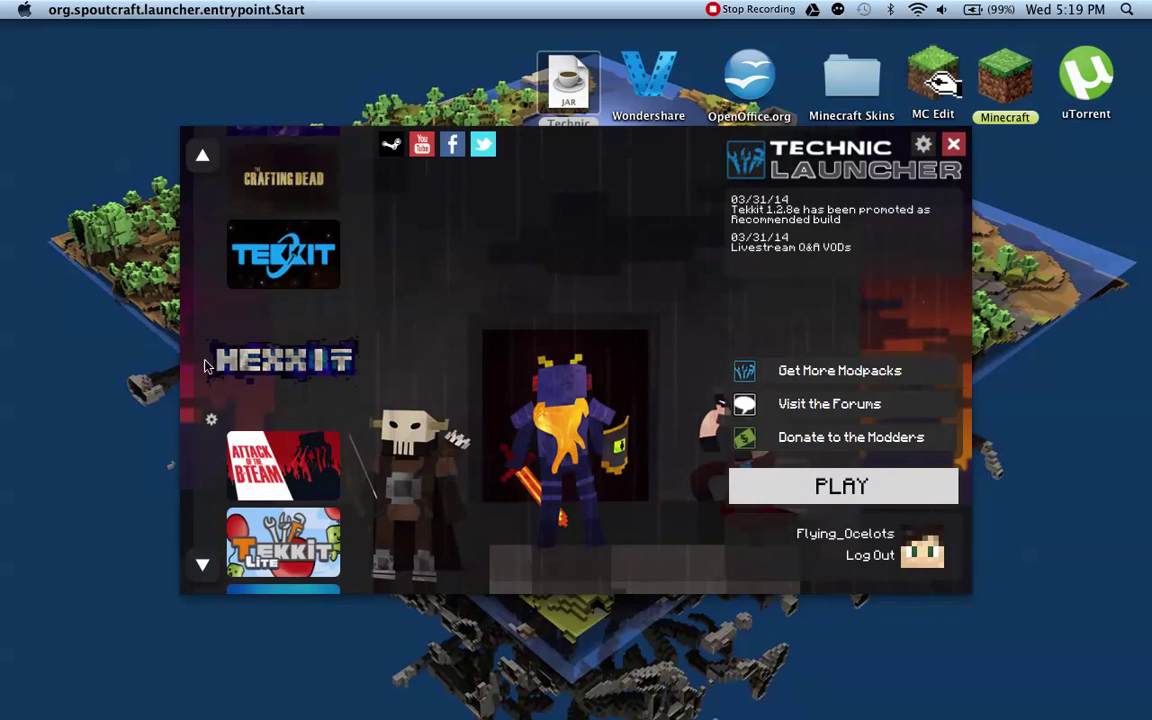
scroll(316, 381, "up", 1)
scroll(316, 381, "up", 7)
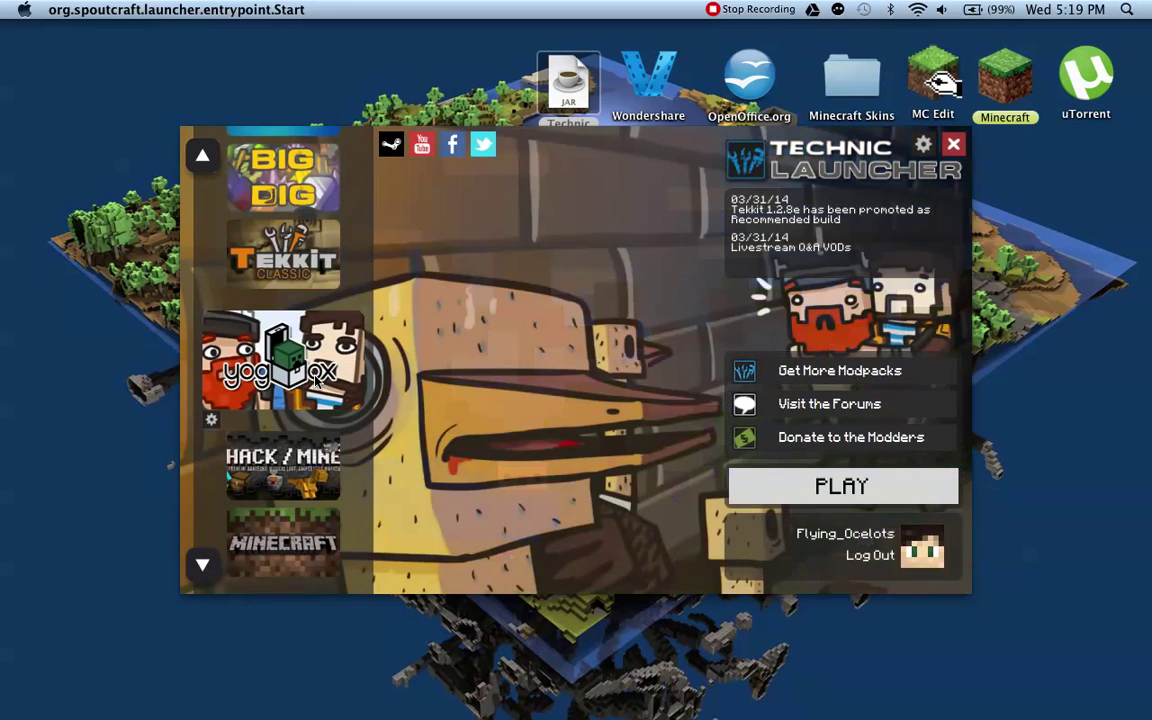
scroll(537, 378, "down", 5)
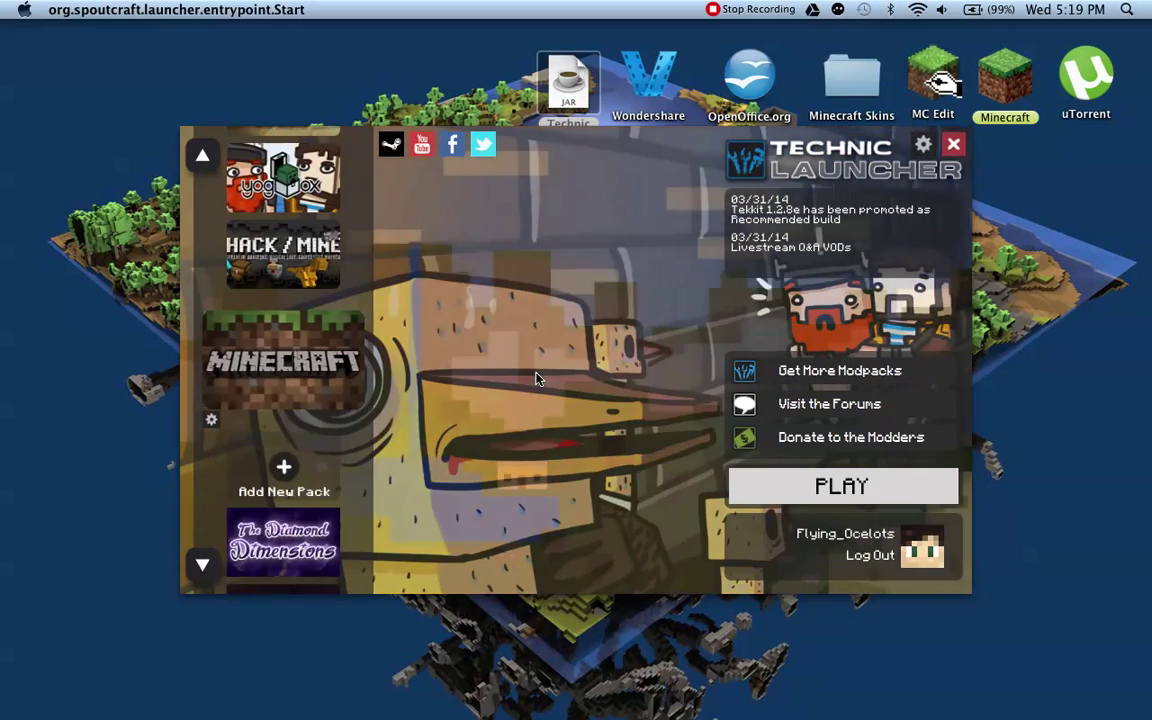
scroll(550, 372, "down", 2)
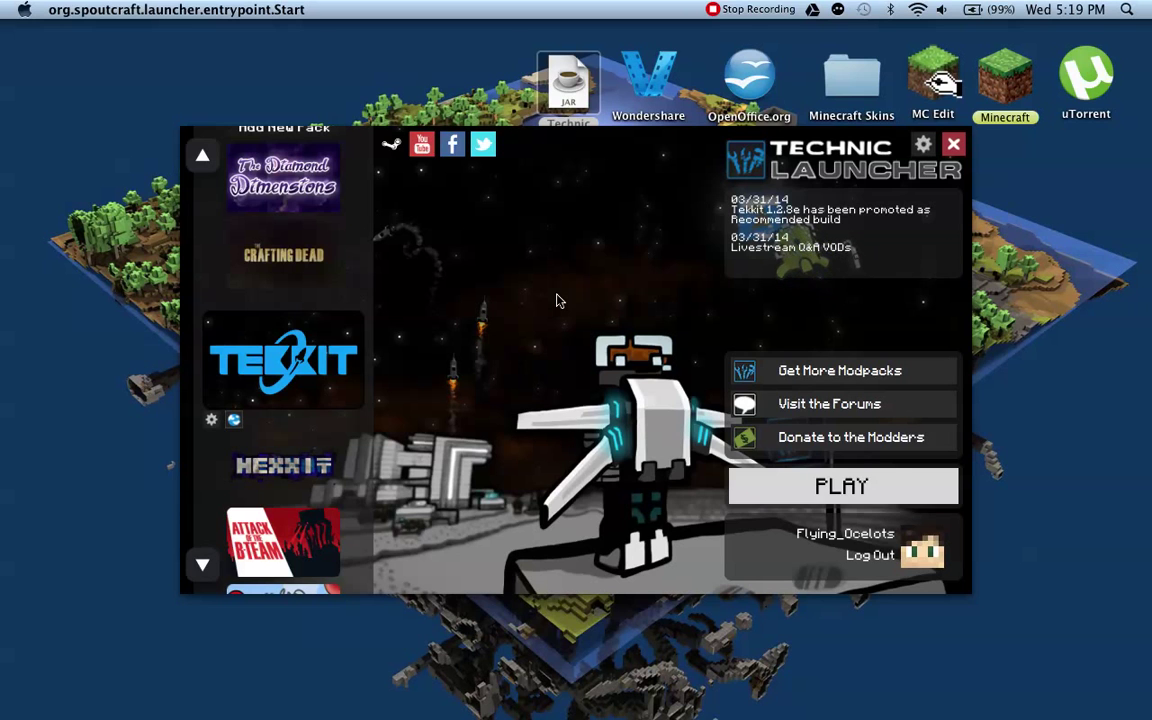
left_click(954, 146)
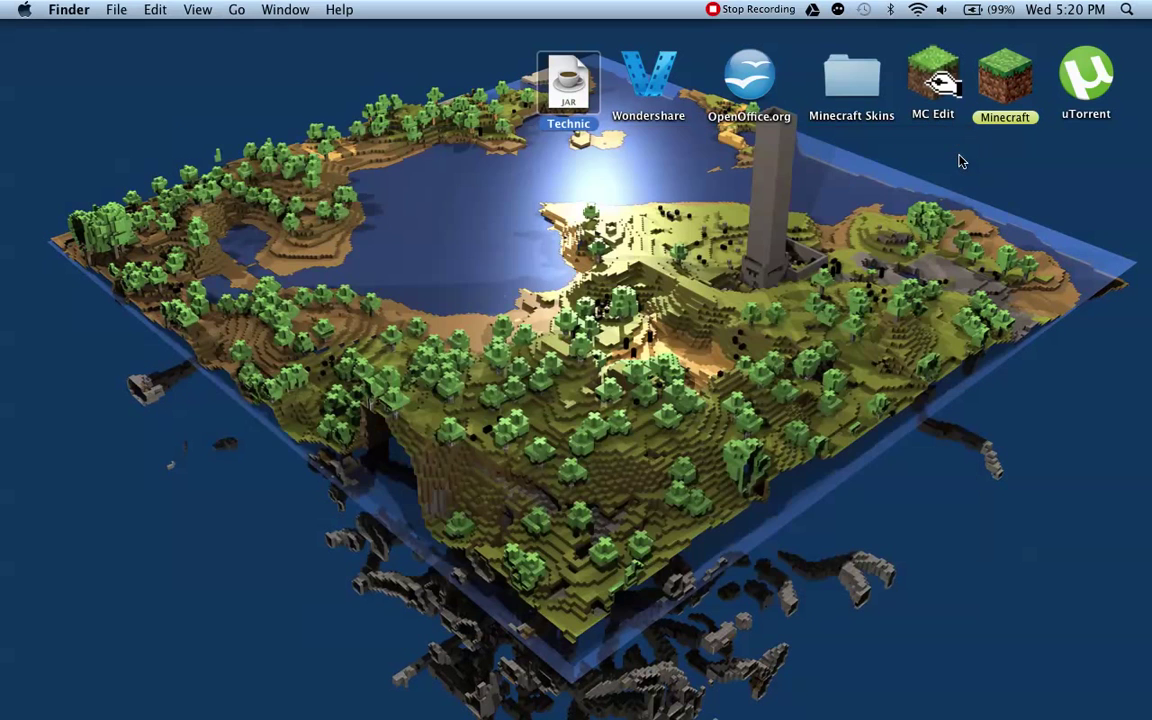